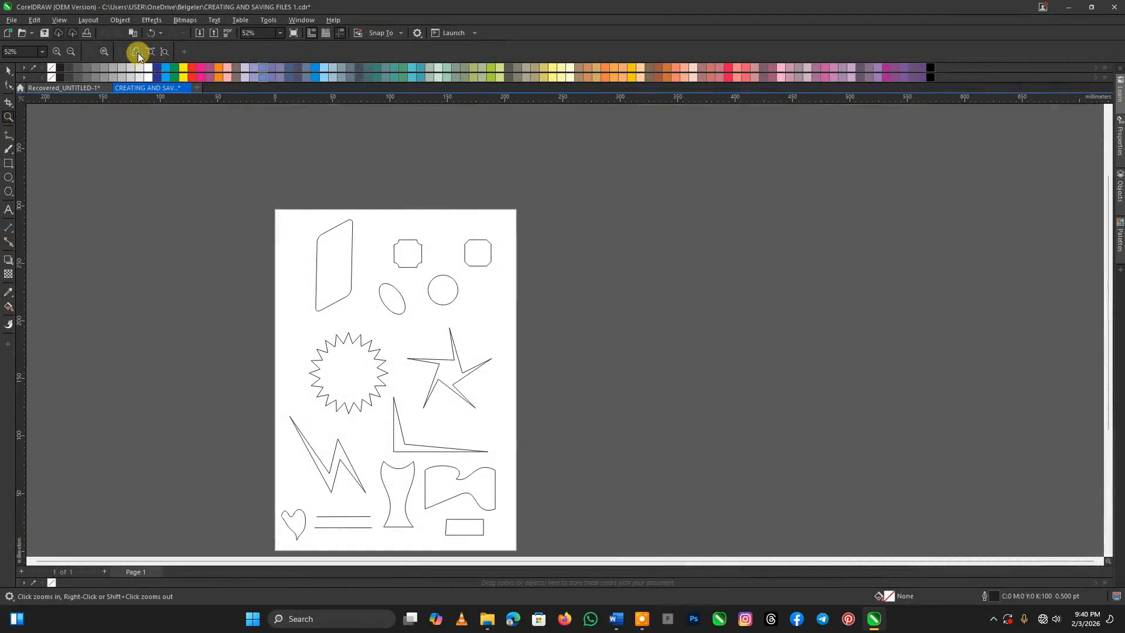
Step: Delete all the shapes on the lower part of the page, including the L-shaped curve and the lightning bolt
left_click(137, 52)
left_click(9, 70)
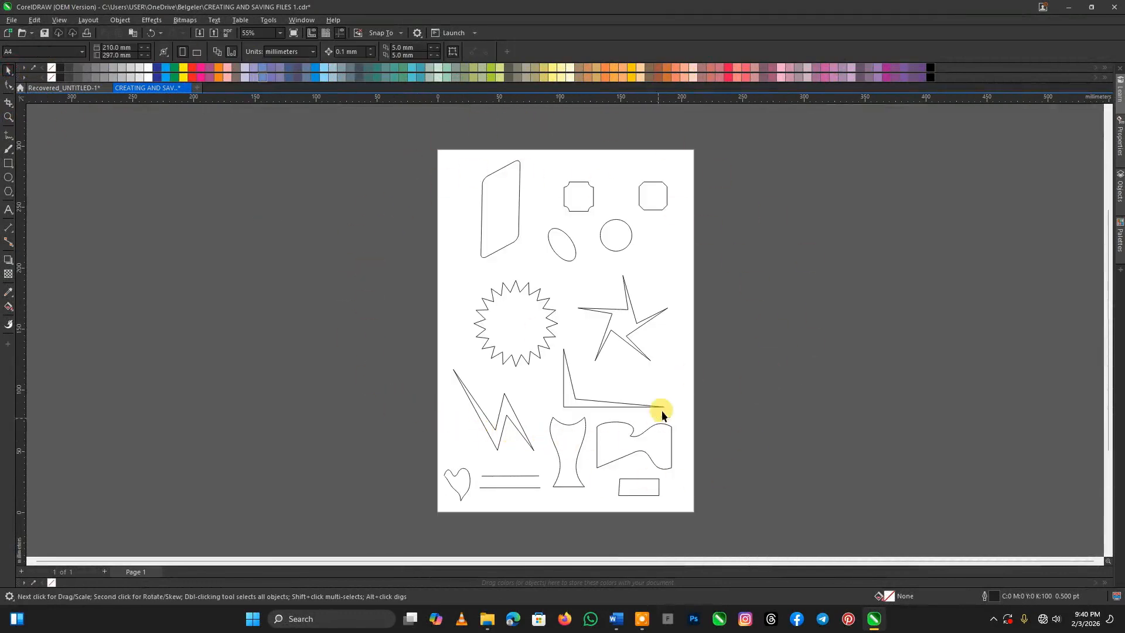
left_click_drag(744, 393, 432, 513)
key("Delete")
left_click(606, 401)
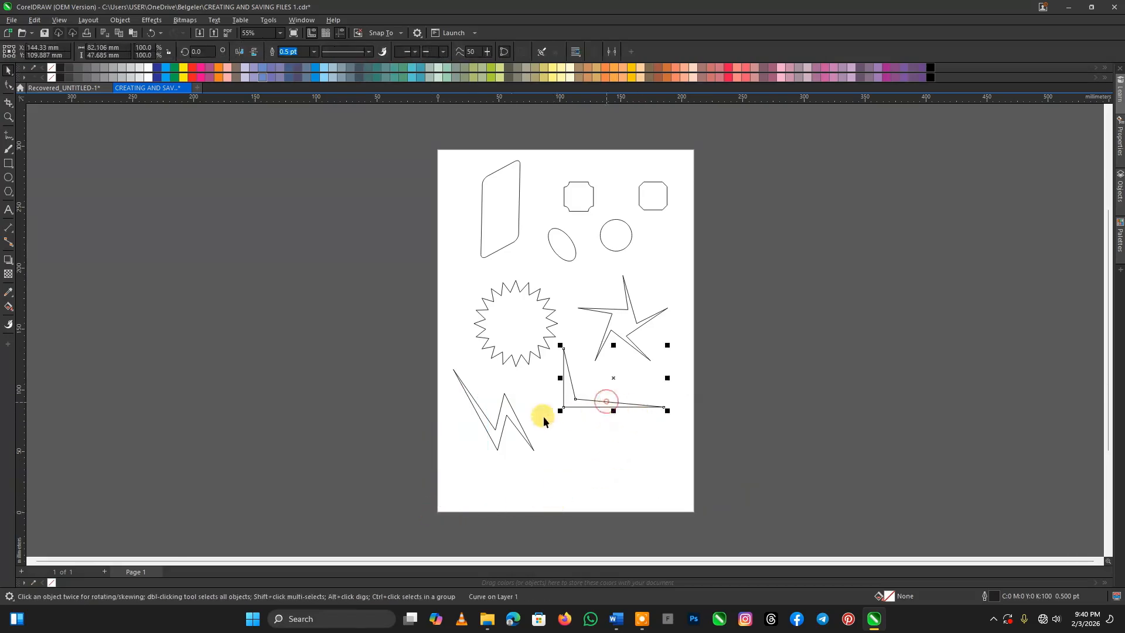
key("Delete")
left_click(517, 420)
key("Delete")
Step: Move the five-pointed star and the starburst lower on the page, and place the enlarged tilted ellipse above the starburst
left_click(616, 337)
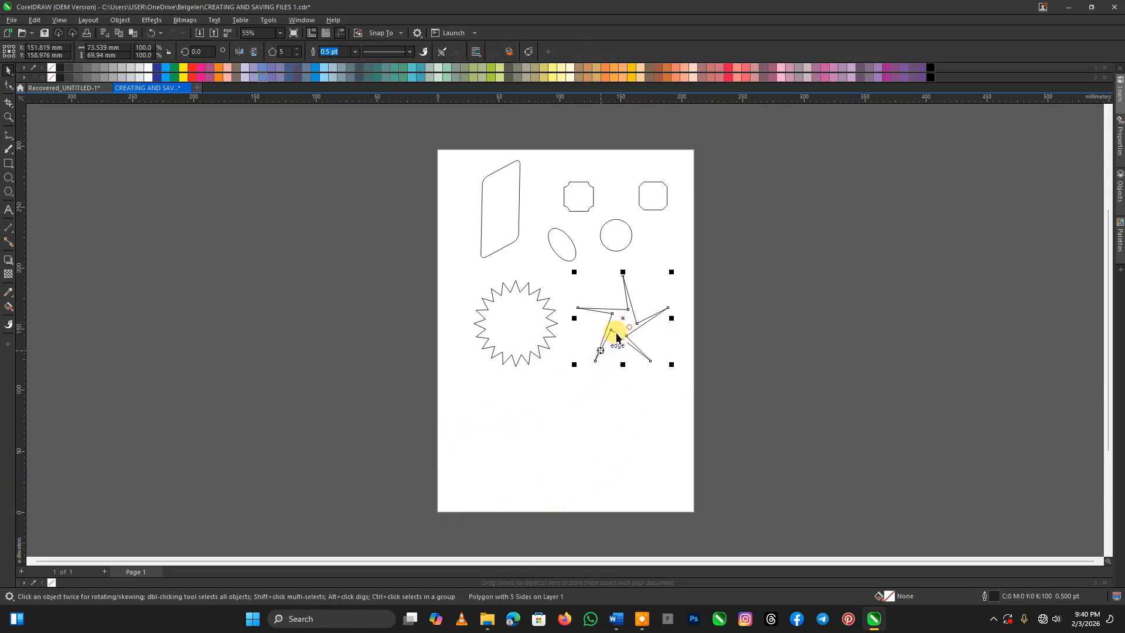
left_click_drag(623, 337, 632, 387)
left_click_drag(518, 332, 523, 357)
left_click_drag(557, 239, 539, 342)
left_click_drag(517, 394, 519, 426)
left_click_drag(523, 325, 517, 327)
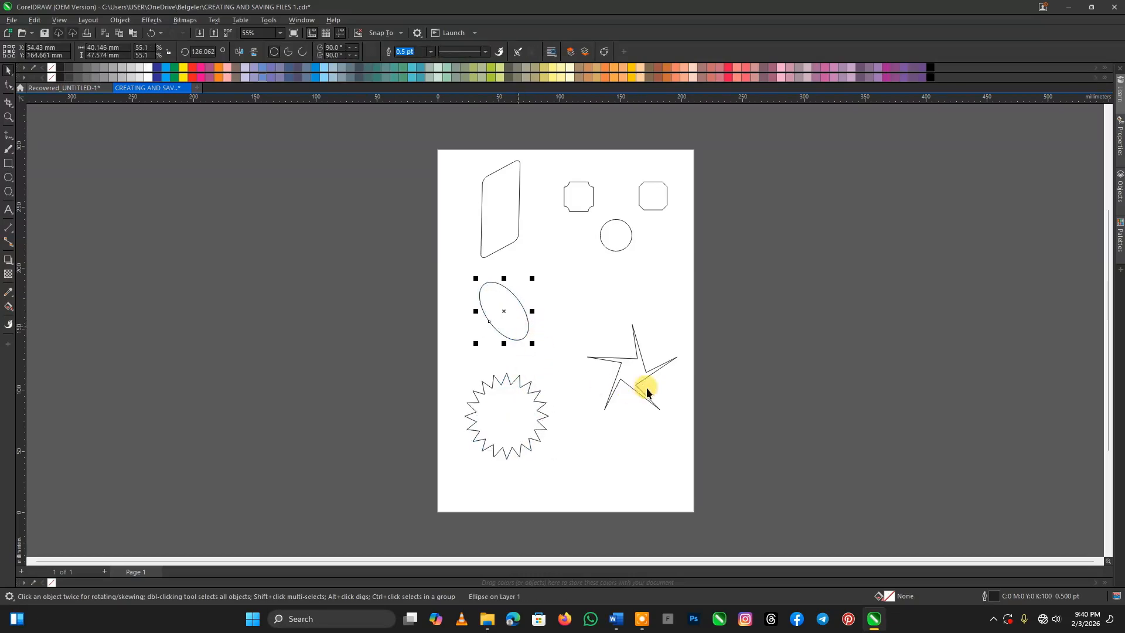
left_click_drag(647, 392, 627, 437)
Step: Enlarge the circle, scalloped square and chamfered square to about 49, 51 and 38 mm wide, placing the circle above the star
left_click(615, 250)
left_click_drag(633, 254, 629, 344)
left_click(585, 209)
left_click_drag(596, 213, 625, 258)
left_click_drag(609, 220, 644, 221)
left_click(658, 208)
Step: Adjust the positions of the skewed rectangle, tilted ellipse, circle and star so the shapes form evenly spaced rows
left_click_drag(512, 219, 499, 239)
left_click_drag(502, 301, 501, 311)
left_click(491, 230)
left_click(554, 225)
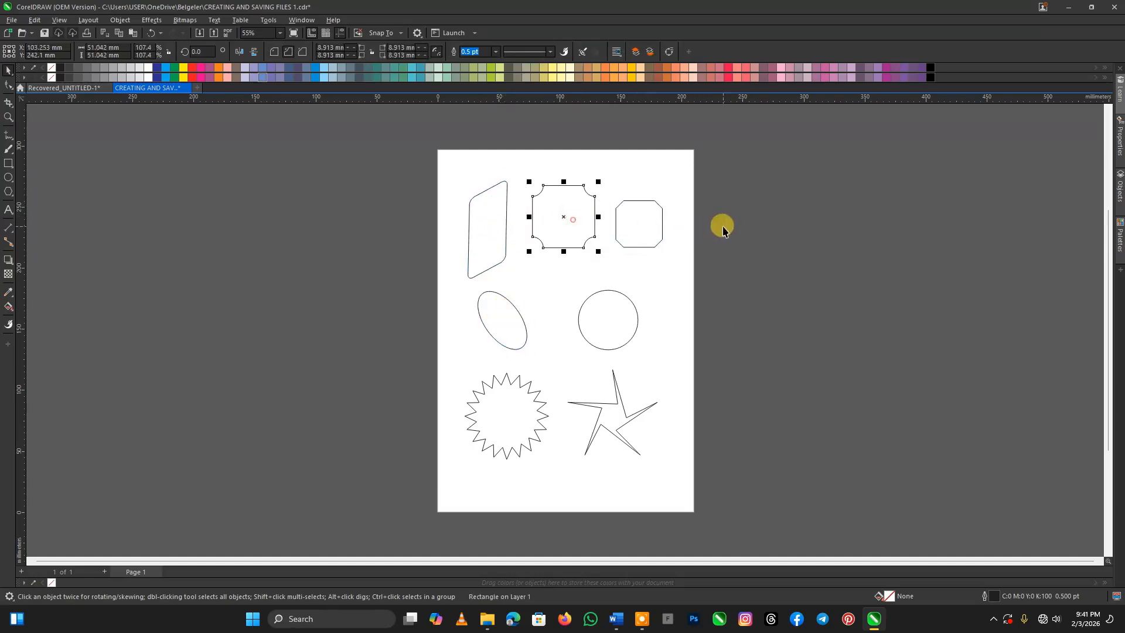
left_click(598, 422)
left_click_drag(599, 316, 608, 306)
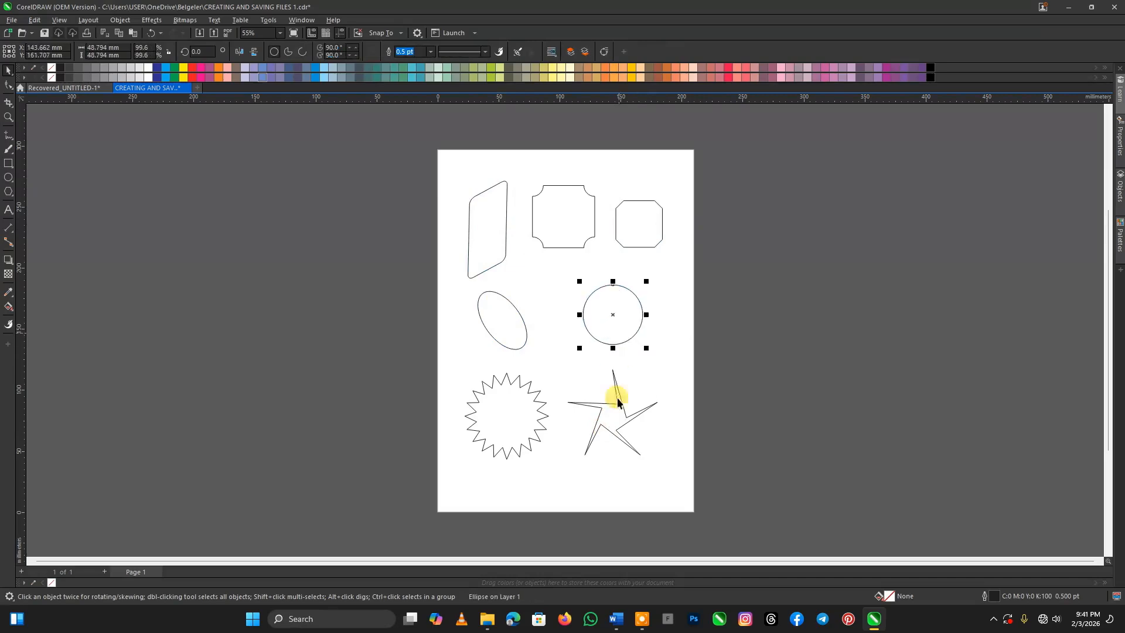
mouse_move(618, 402)
left_mouse_down()
mouse_move(615, 425)
mouse_move(620, 404)
left_mouse_up()
Step: Enlarge the tilted ellipse to about 46 × 54 mm and deselect it
left_click(498, 338)
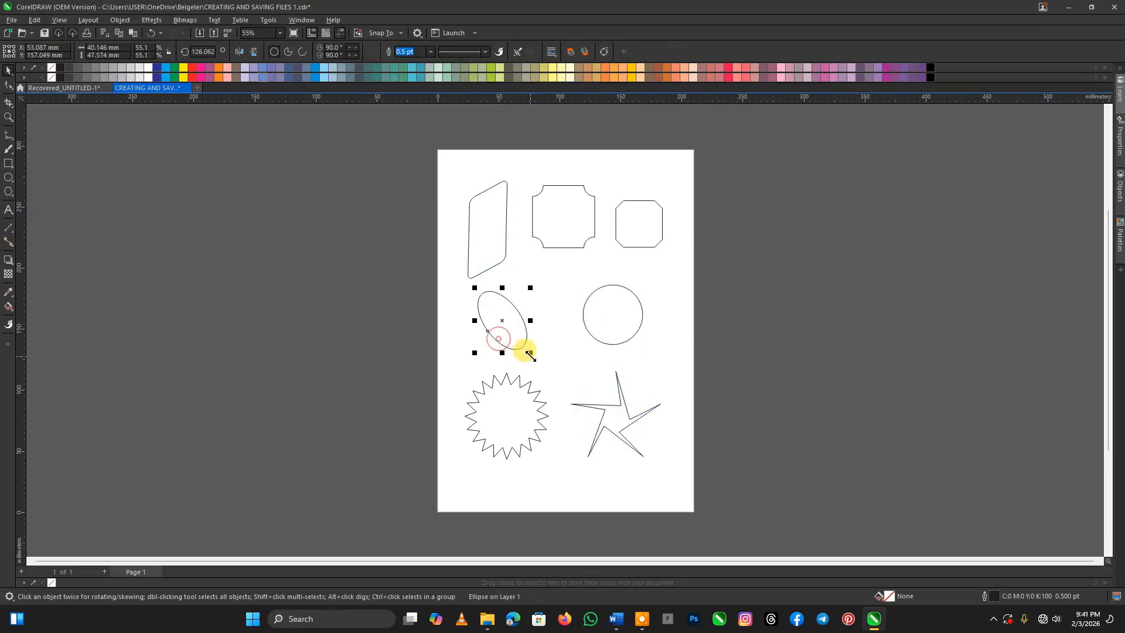
left_click_drag(531, 353, 532, 356)
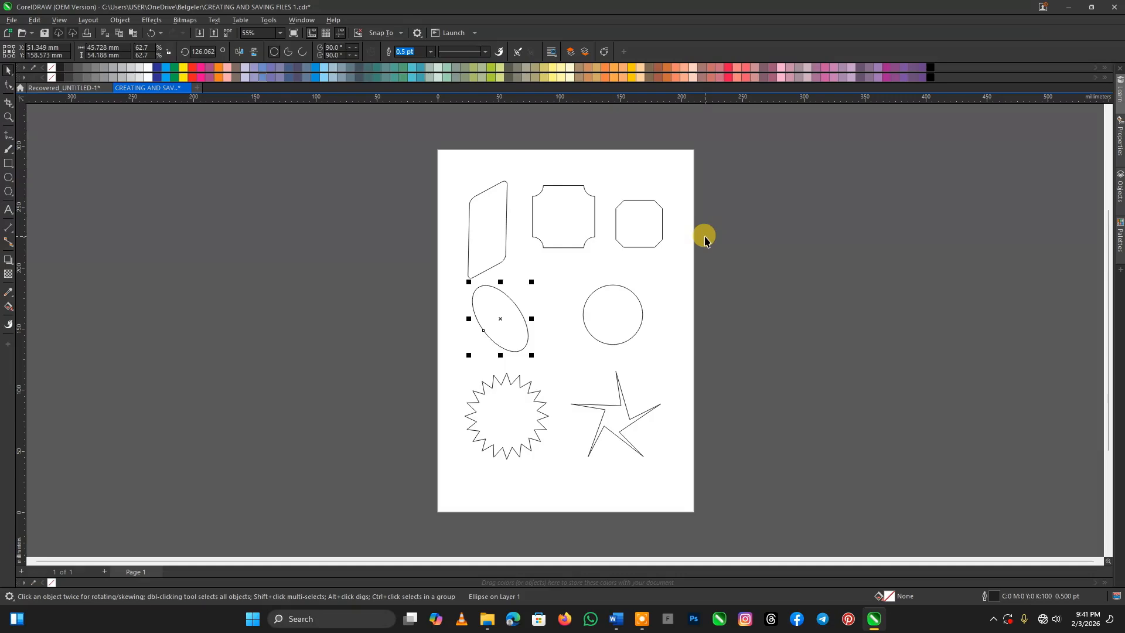
left_click(742, 203)
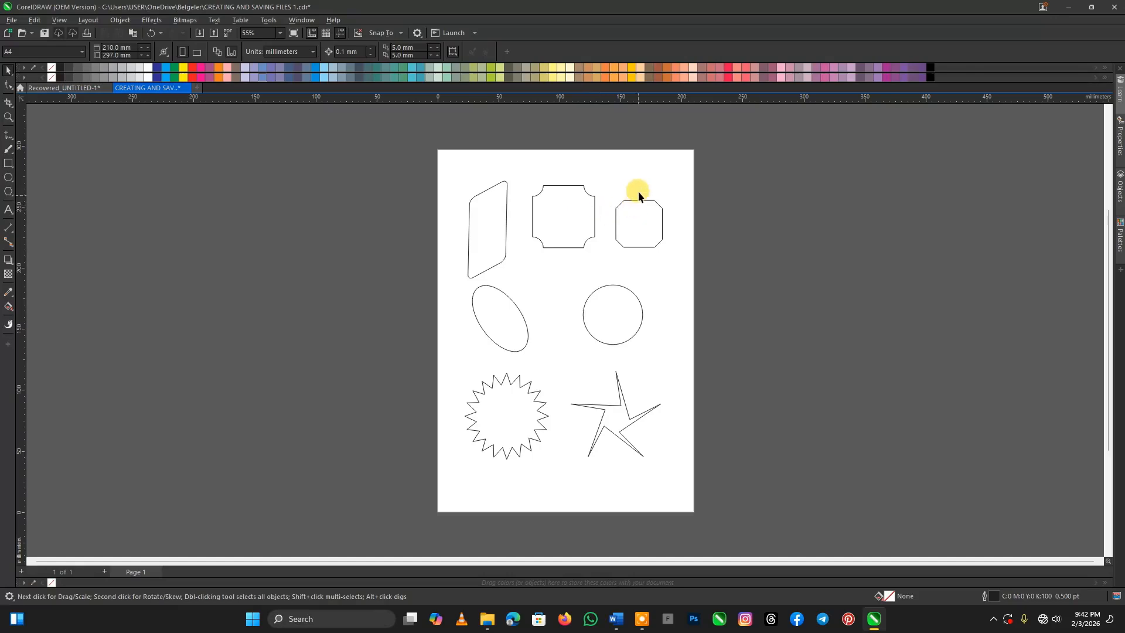
Step: Set the outline width of the skewed rounded rectangle to 8.0 pt
left_click(500, 224)
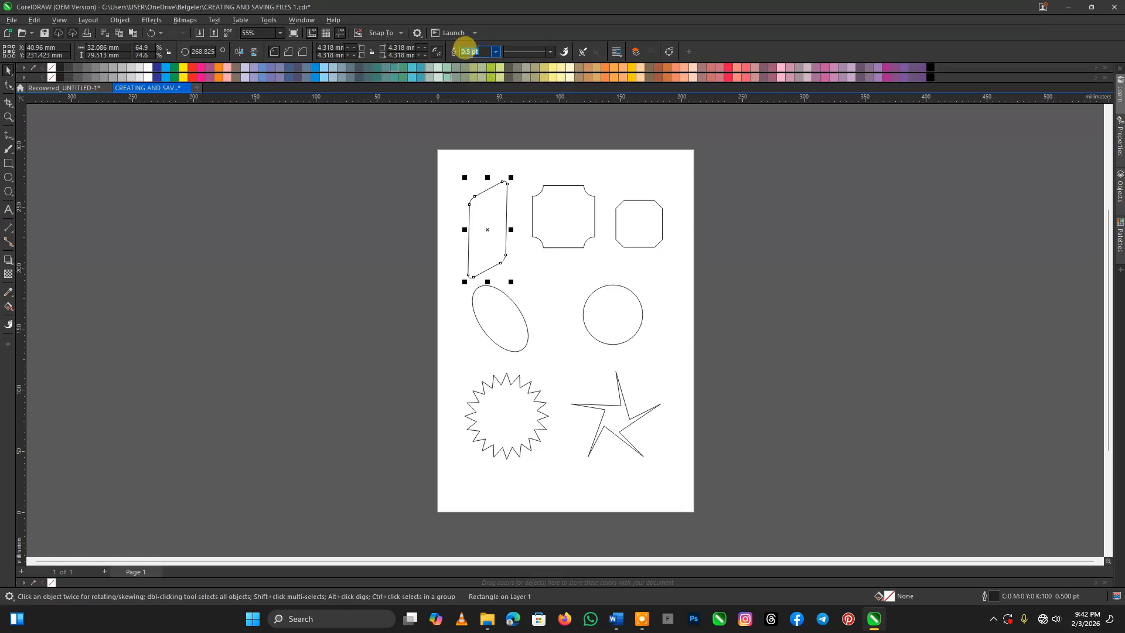
left_click(496, 52)
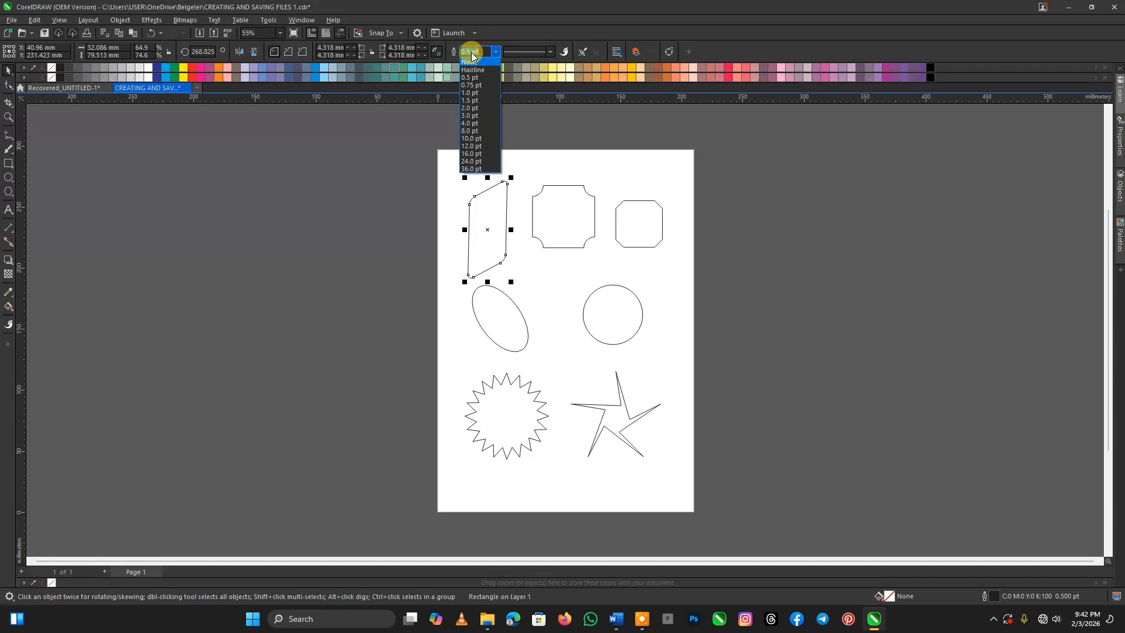
left_click(469, 130)
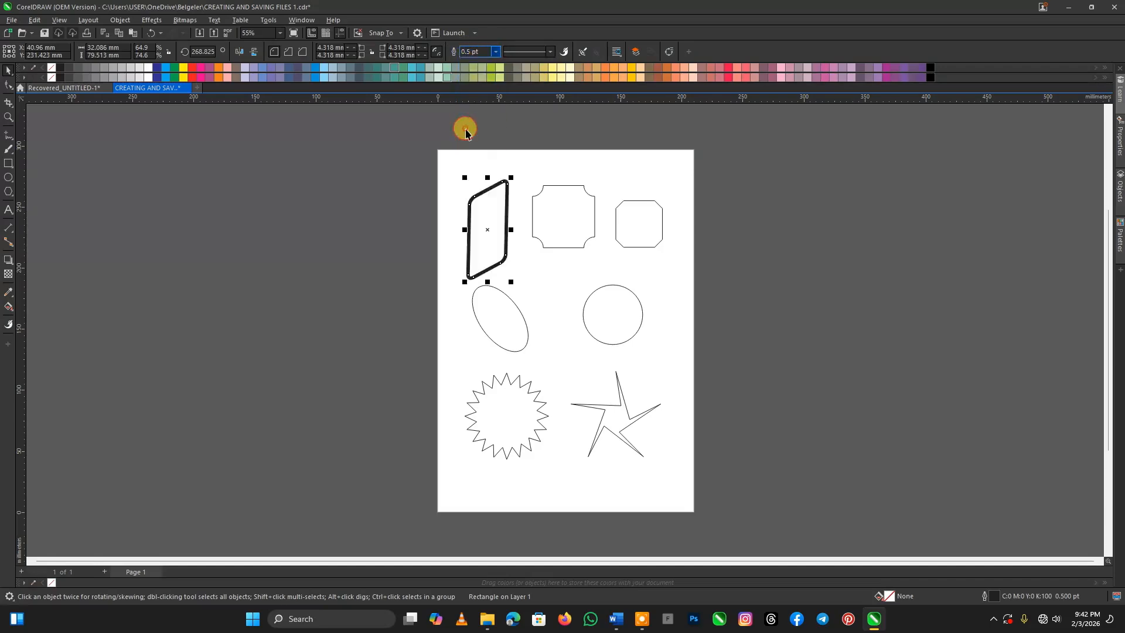
Step: Move the scalloped square slightly closer to the skewed rectangle and give it a similarly thick outline
left_click(594, 217)
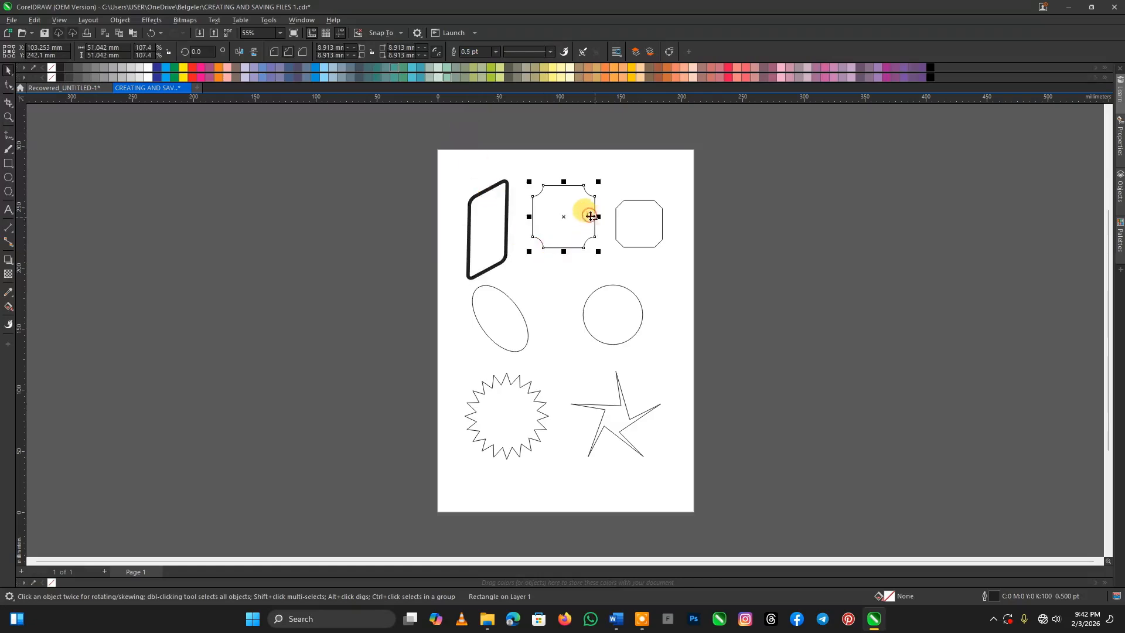
left_click(492, 52)
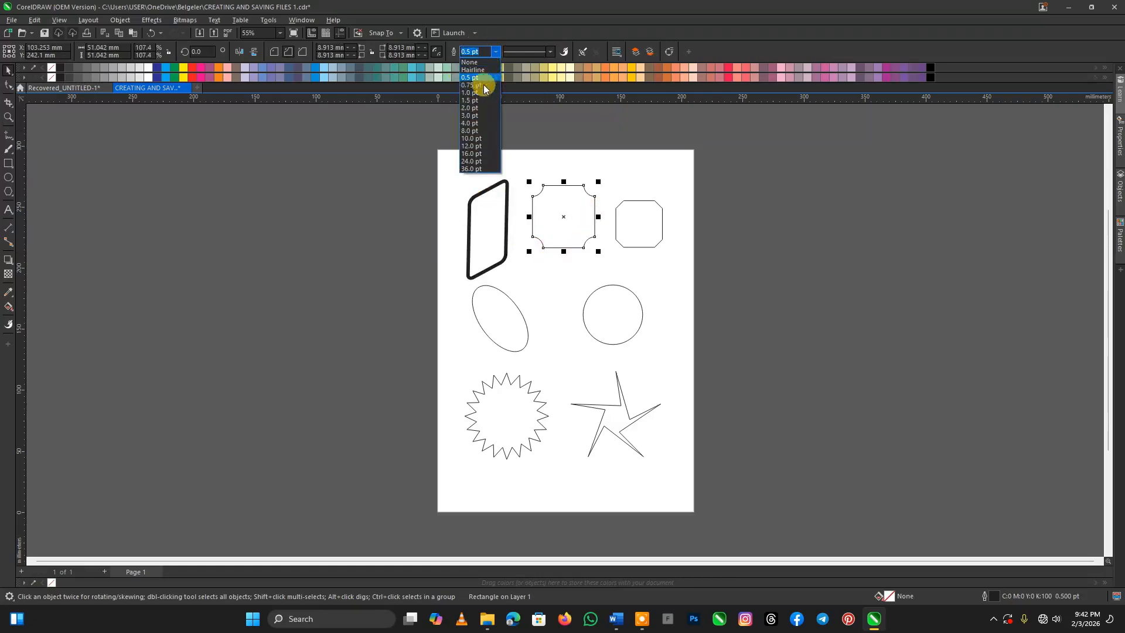
left_click(476, 108)
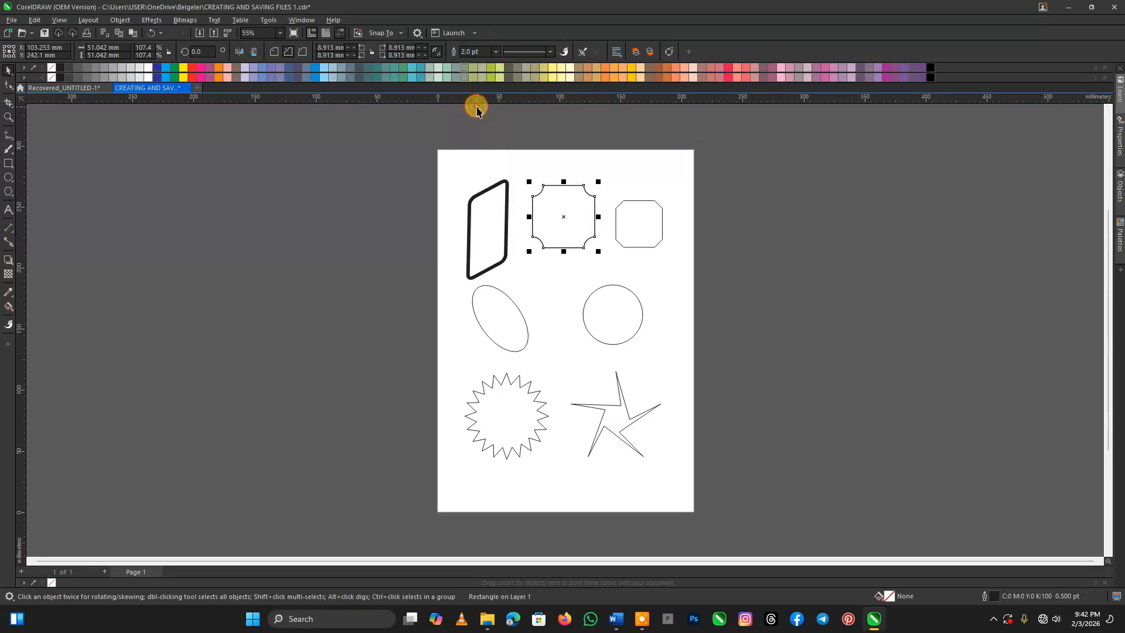
left_click_drag(572, 212, 567, 224)
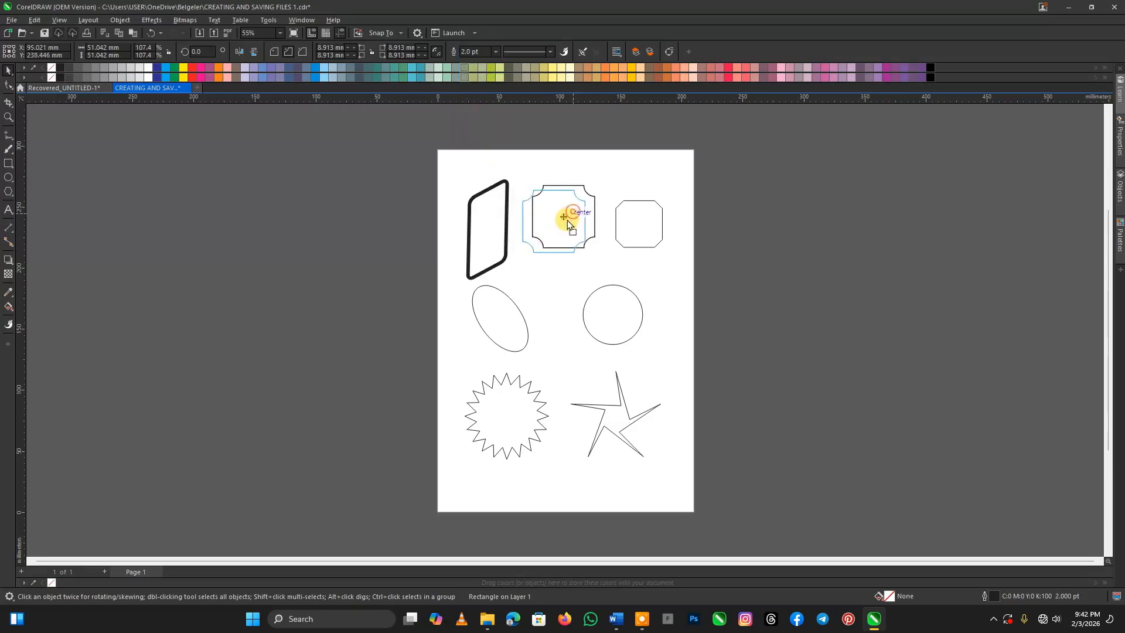
left_click(495, 52)
left_click(472, 132)
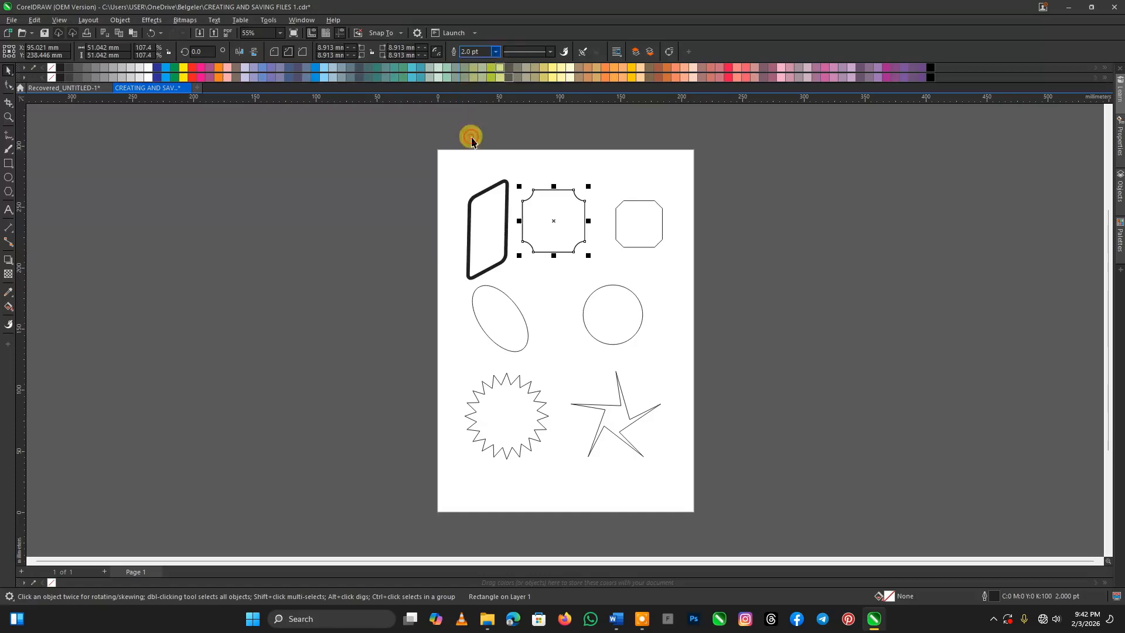
Step: Set the outline width of the chamfered square to 2.0 pt
left_click(635, 229)
left_click(496, 52)
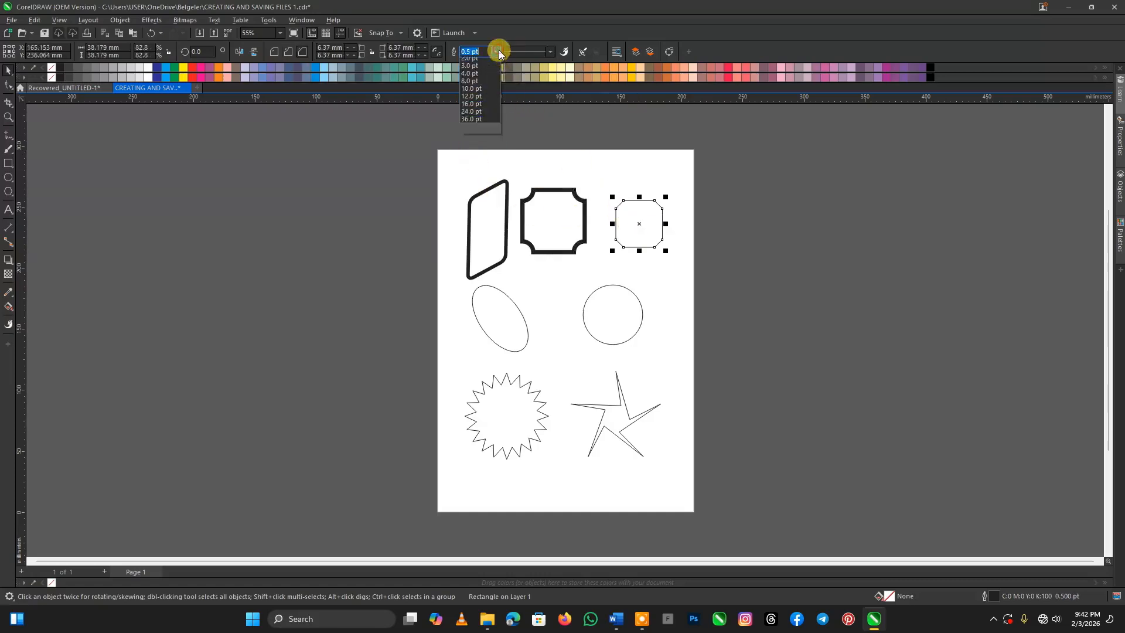
left_click(479, 108)
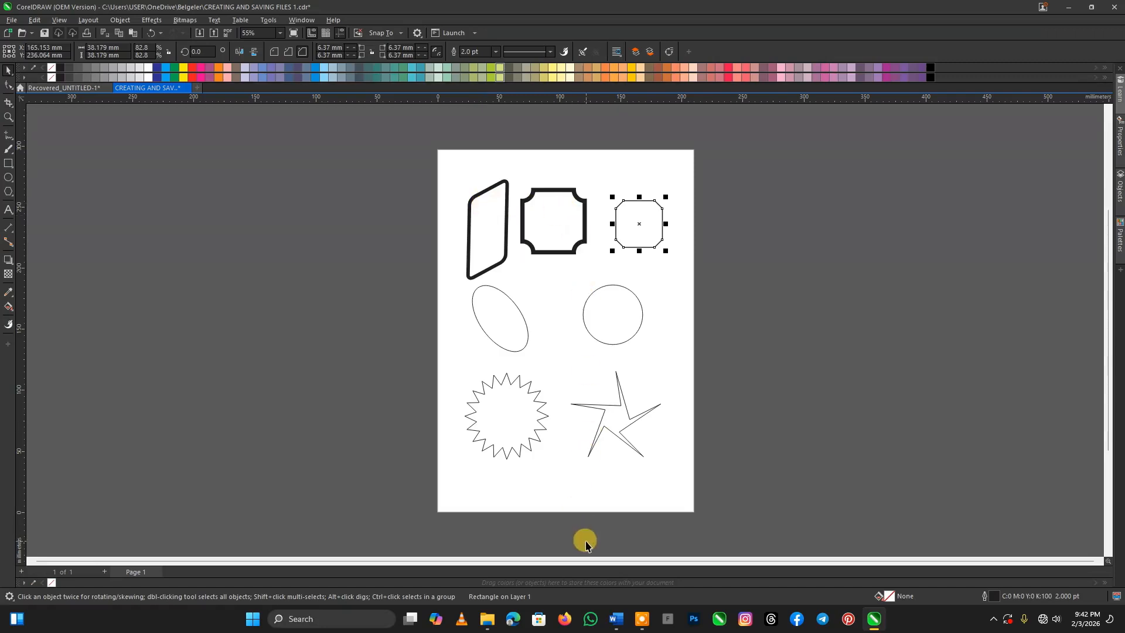
Step: Draw a straight horizontal line about 151 mm long beneath the starburst and star
left_click(8, 135)
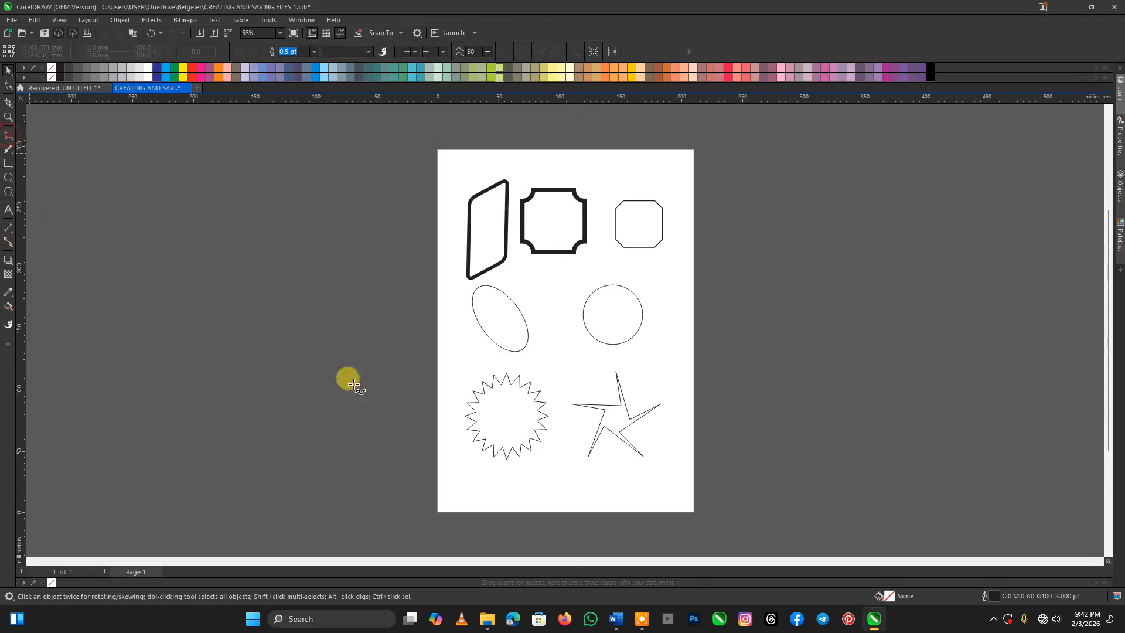
left_click(475, 482)
left_click(662, 482)
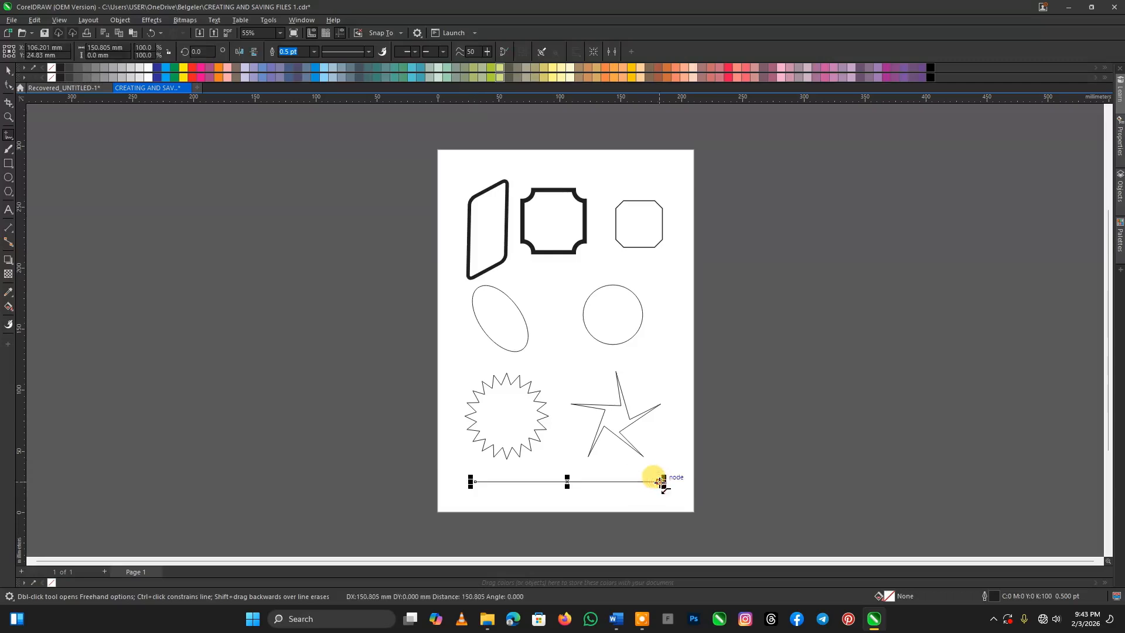
left_click(8, 70)
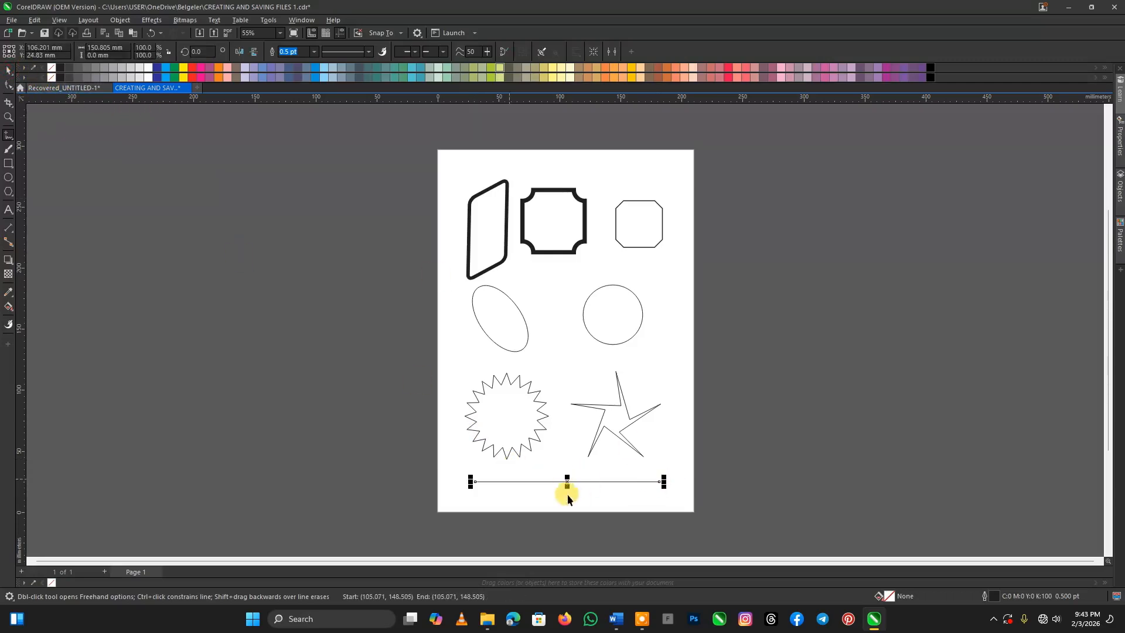
Step: Try a 2.0 pt outline on the horizontal line, and settle on a width of 10.0 pt
left_click(315, 52)
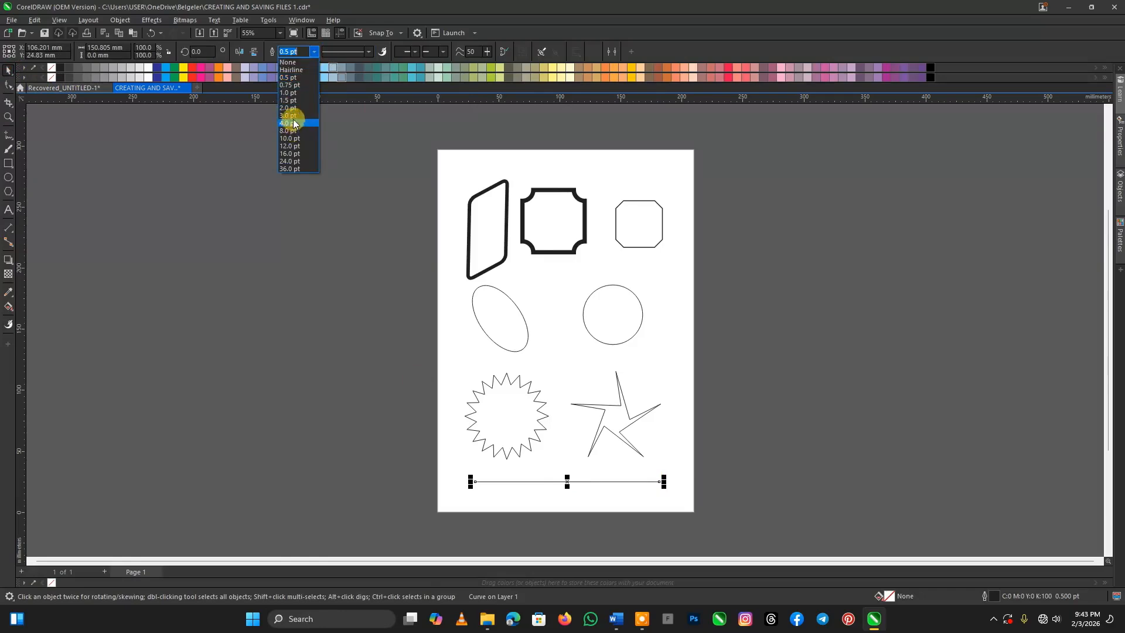
left_click(293, 108)
left_click(314, 52)
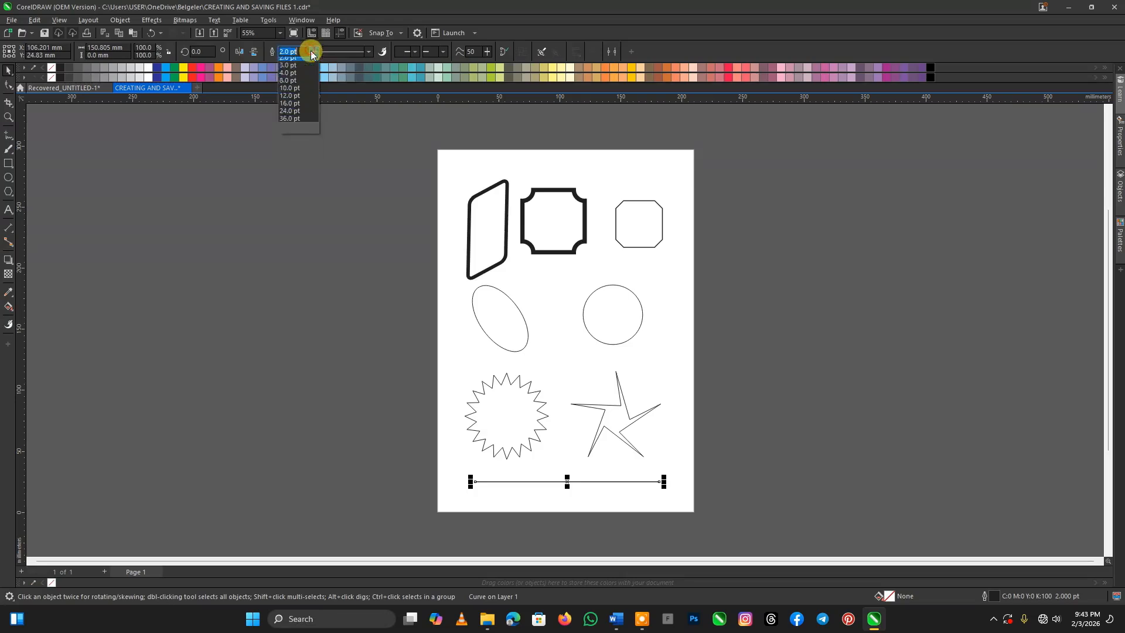
left_click(292, 138)
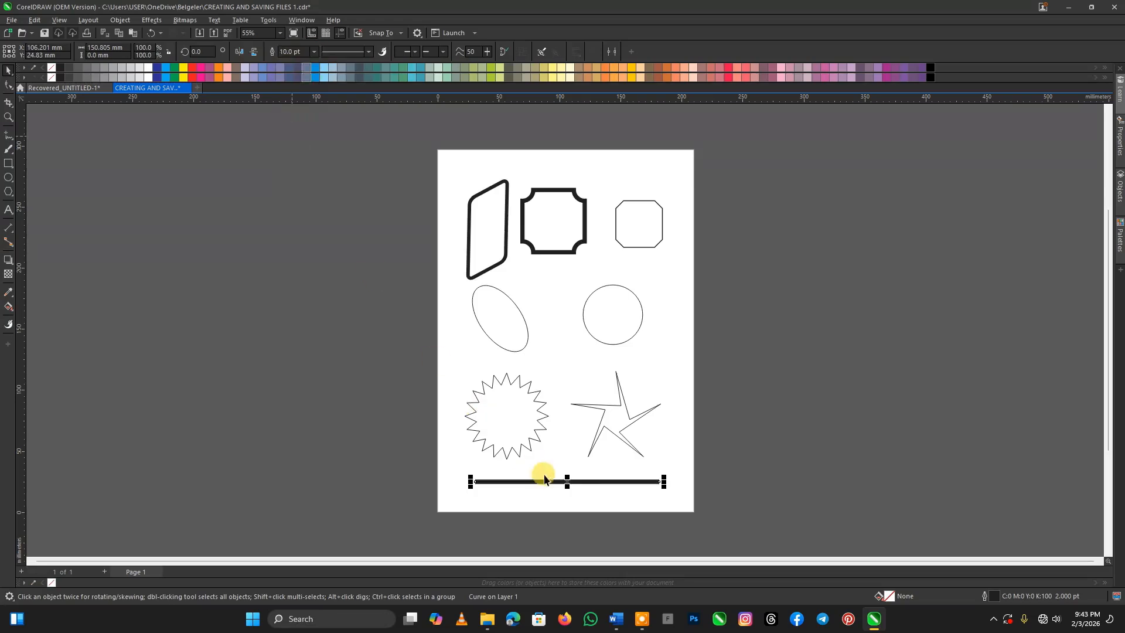
Step: Set the outline width of the starburst polygon to 3.0 pt
left_click(523, 432)
left_click(355, 51)
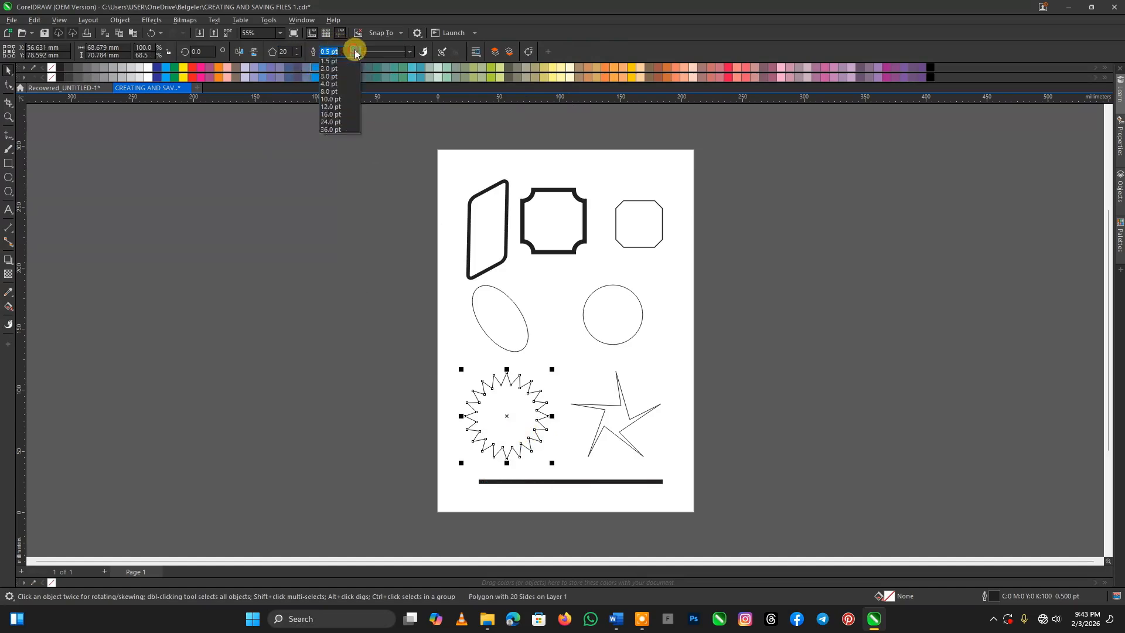
left_click(332, 116)
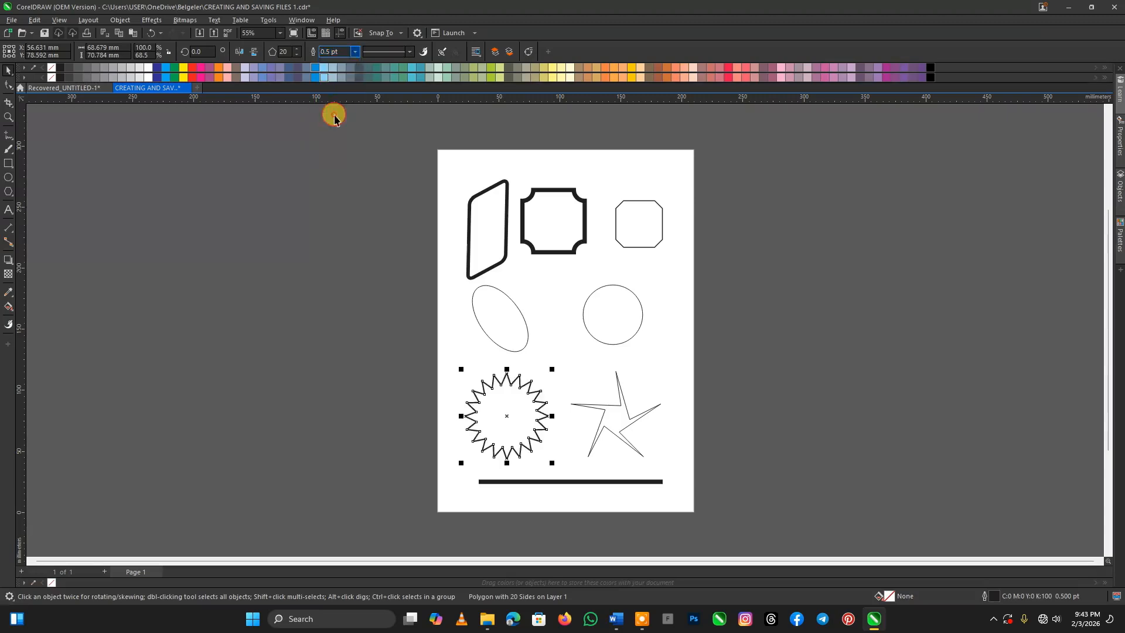
Step: Try a 10.0 pt outline on the five-pointed star, and settle on a width of 8.0 pt
left_click(615, 425)
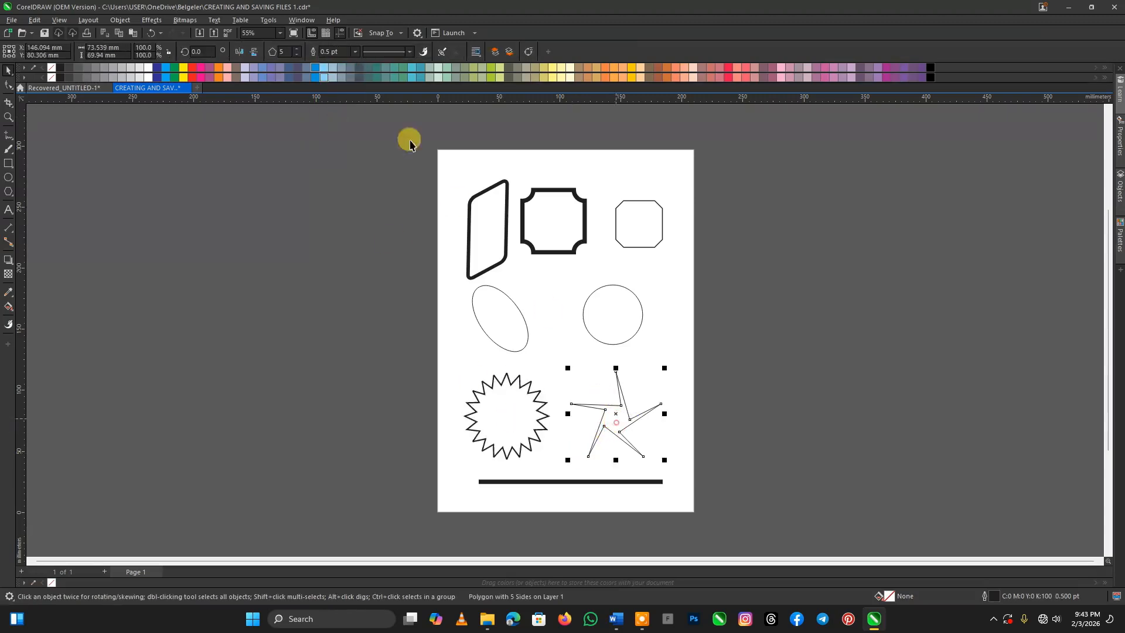
left_click(355, 52)
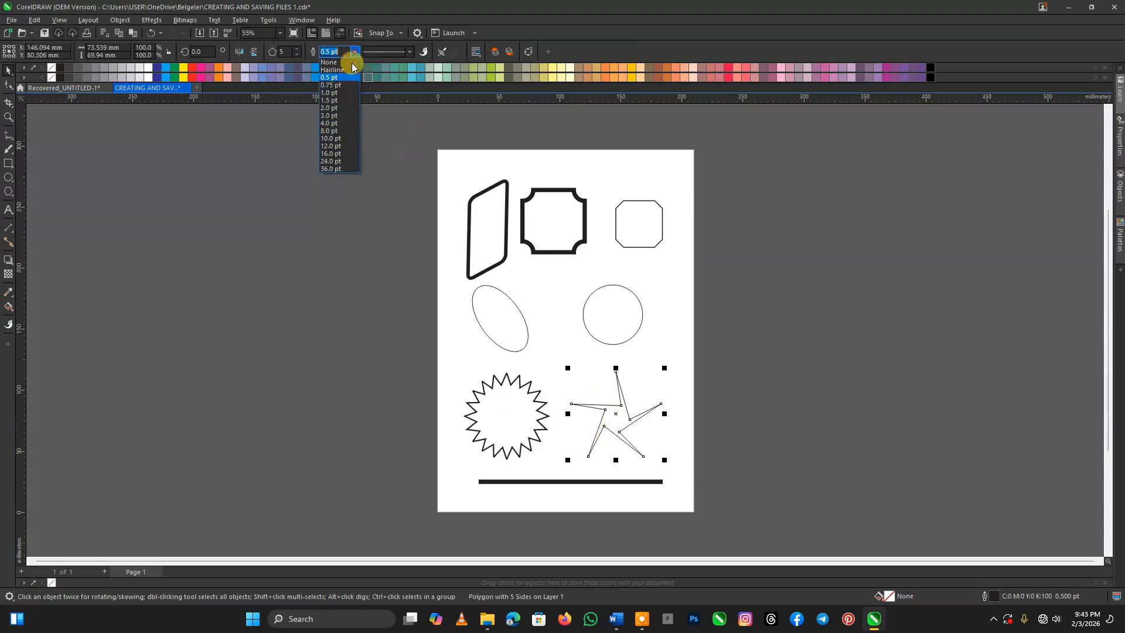
left_click(333, 138)
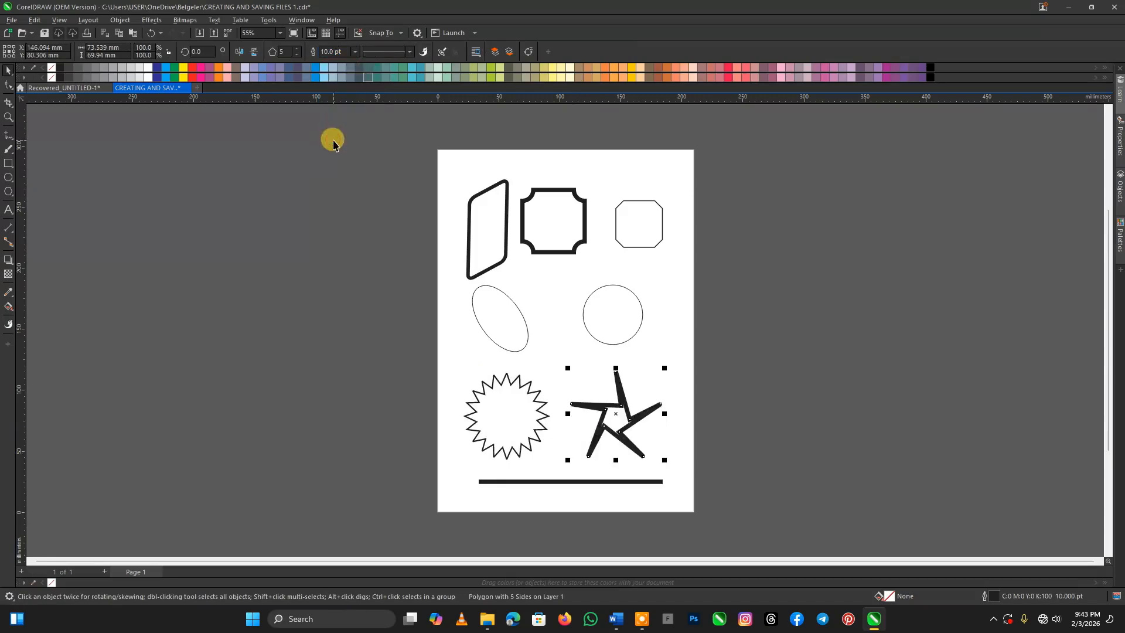
left_click(355, 51)
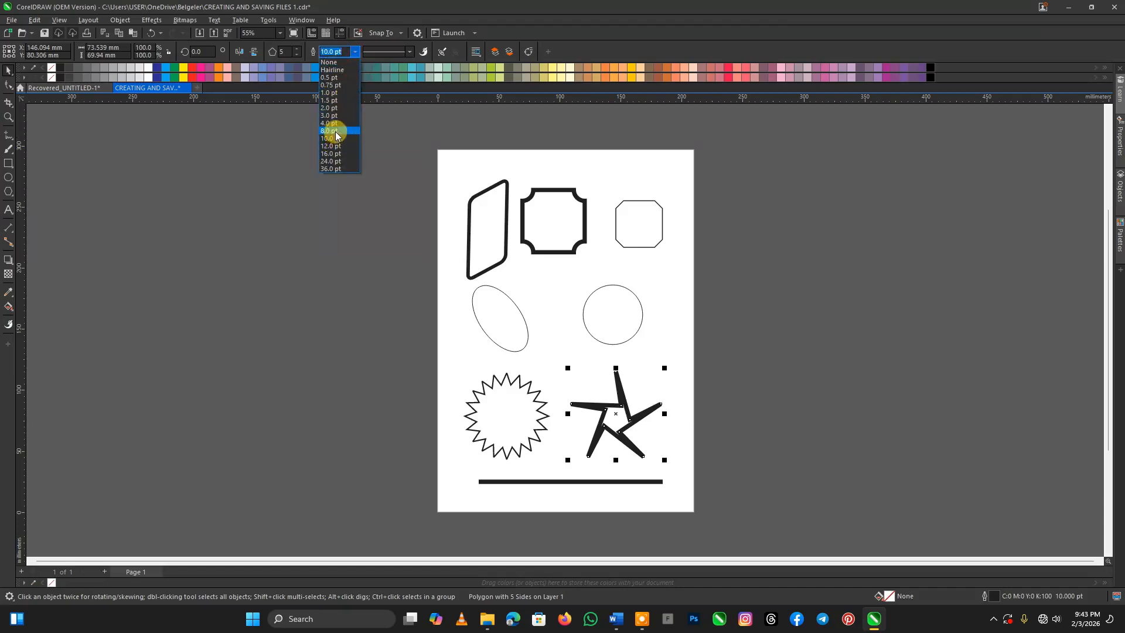
left_click(332, 130)
Step: Set the outline width of the tilted ellipse to 2.0 pt
left_click(478, 331)
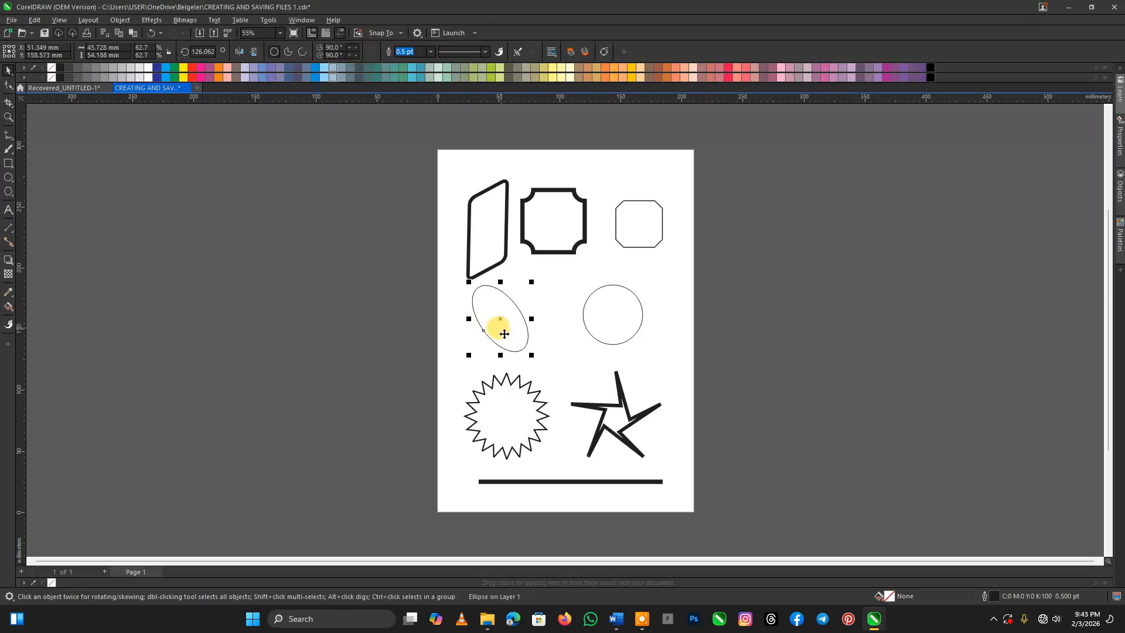
left_click(432, 53)
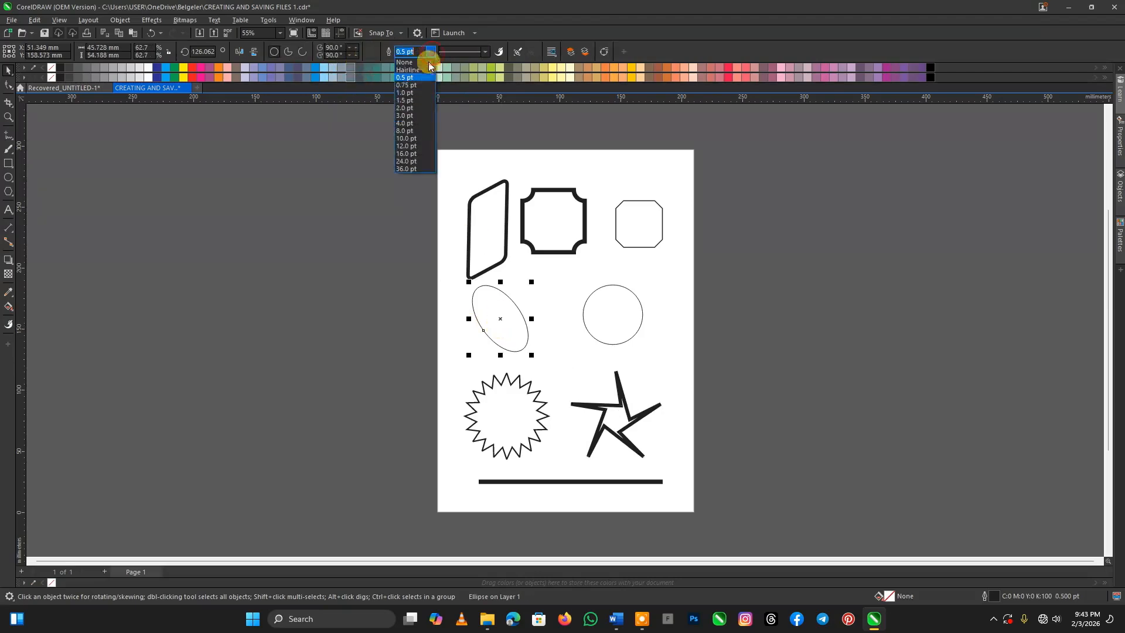
left_click(408, 109)
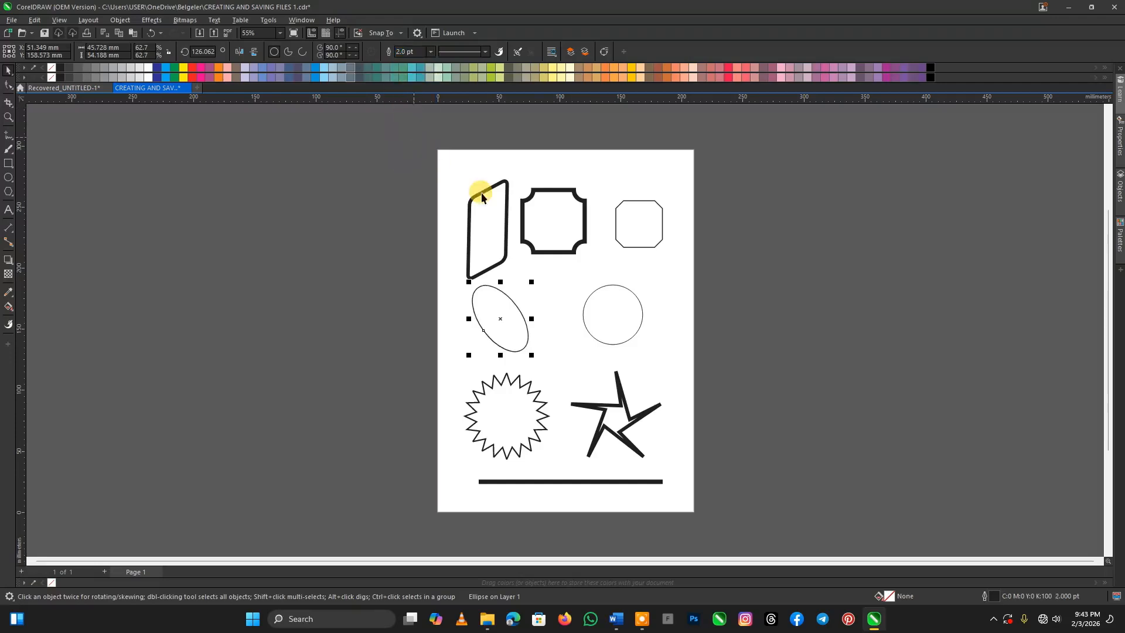
Step: Set the outline width of the circle to 4.0 pt
left_click(598, 306)
left_click(431, 52)
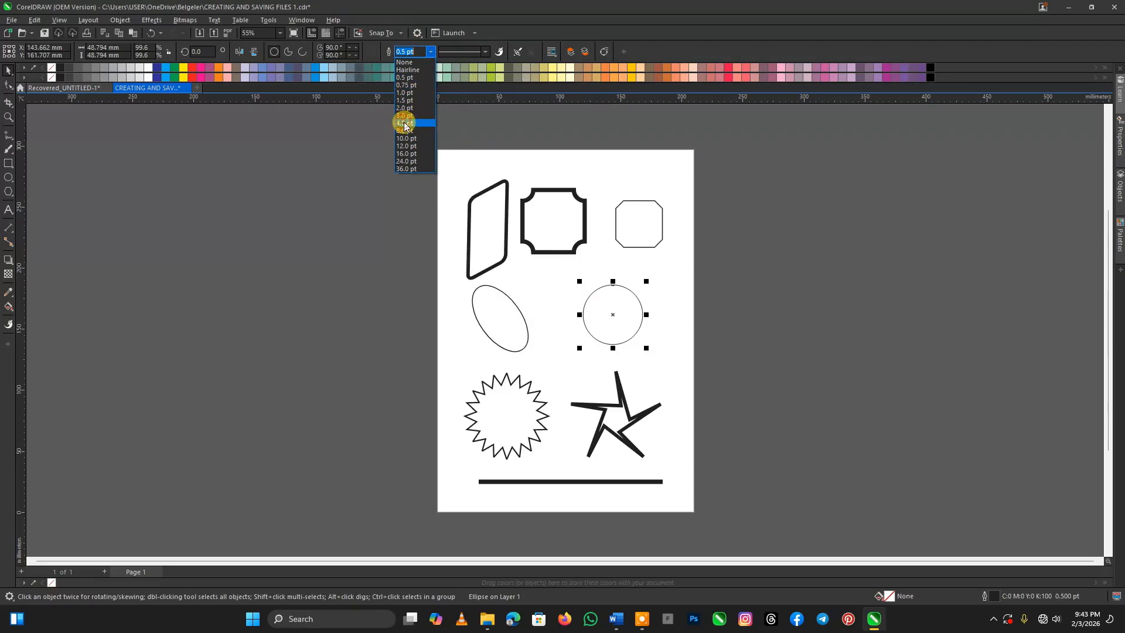
left_click(404, 124)
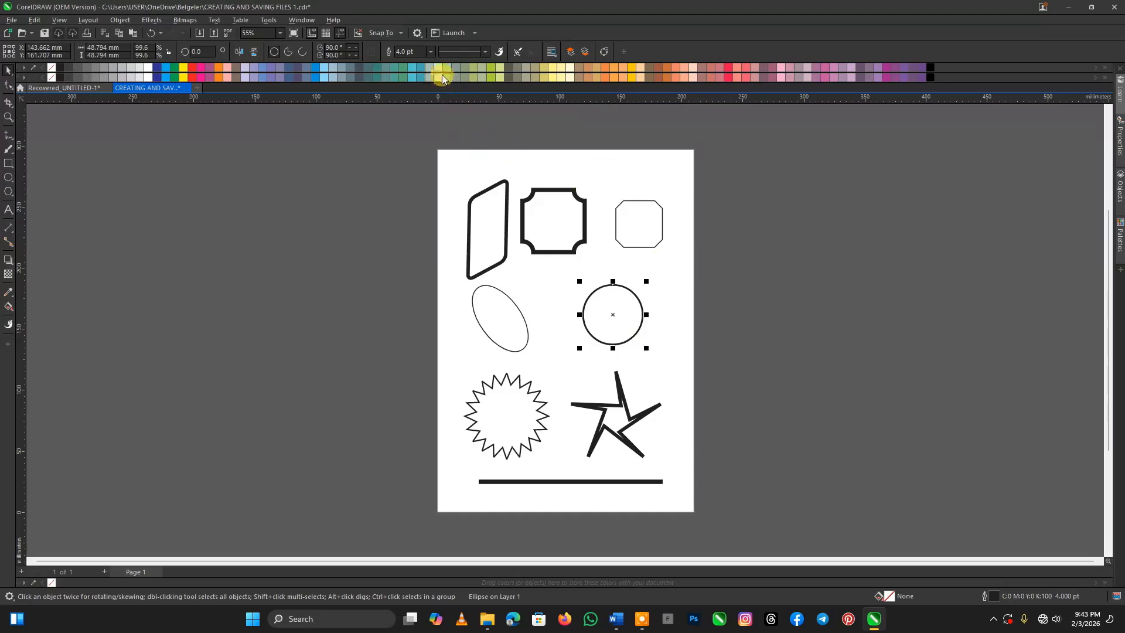
left_click(430, 52)
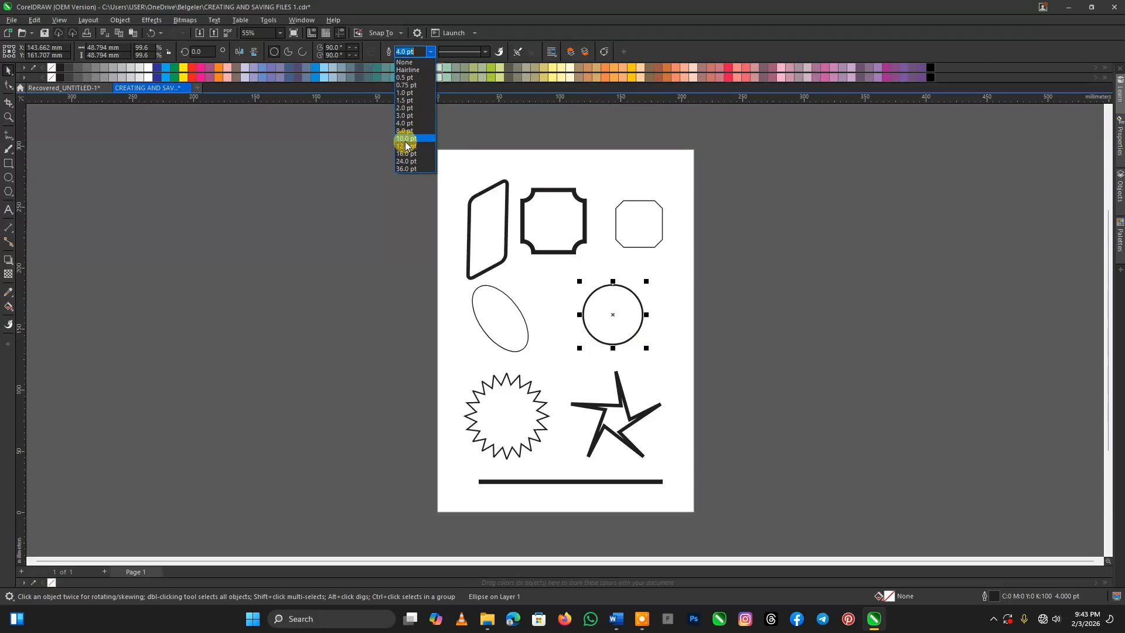
left_click(427, 51)
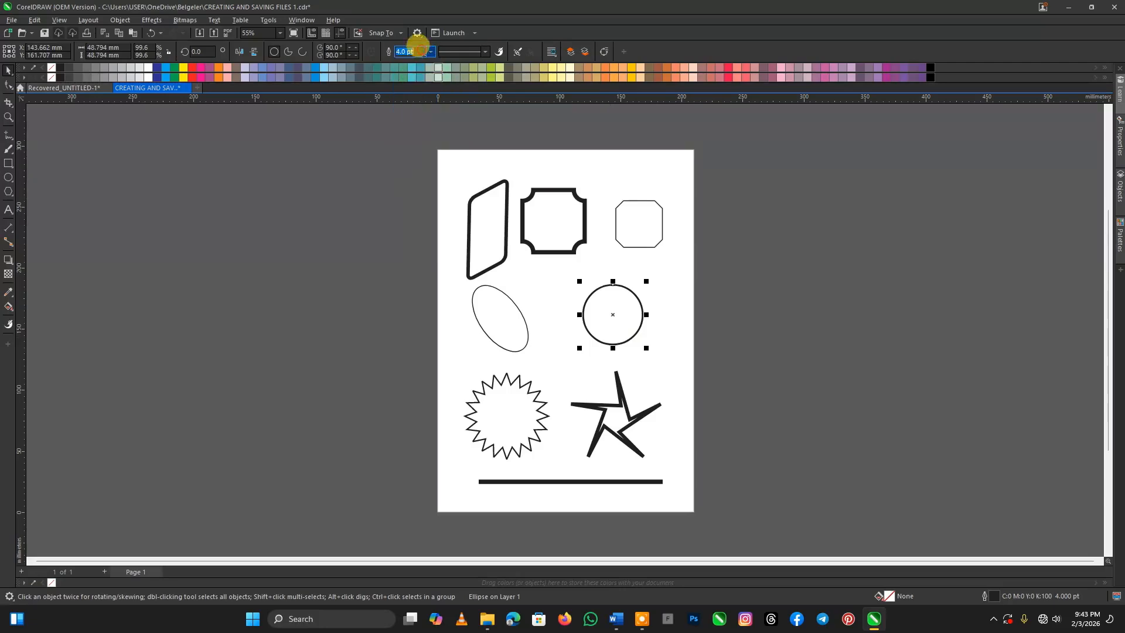
left_click(429, 51)
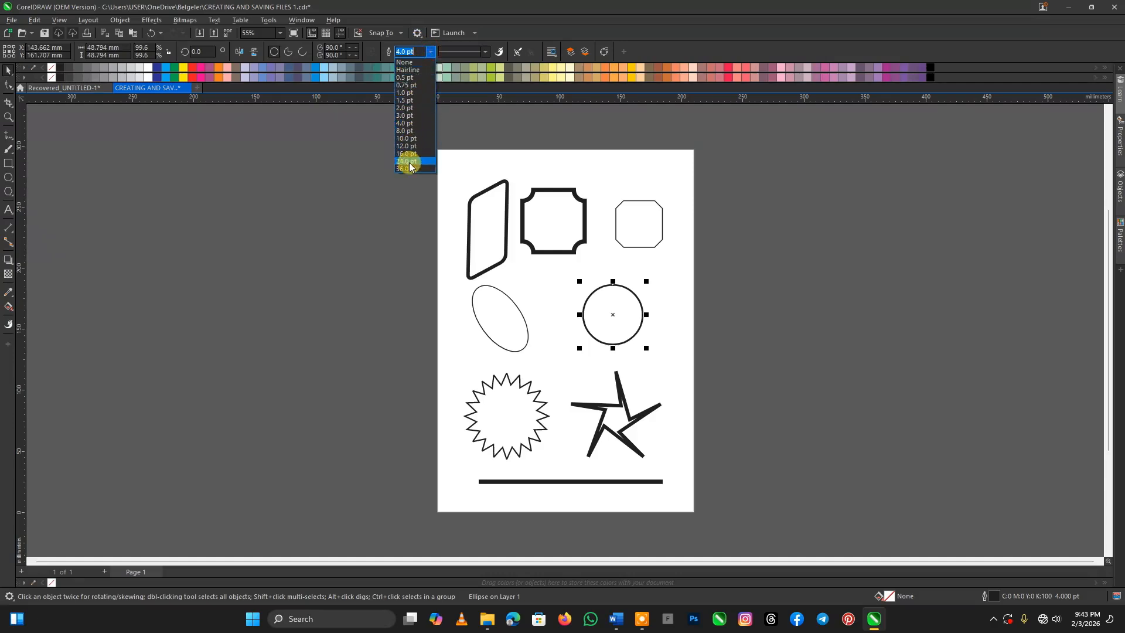
left_click(413, 47)
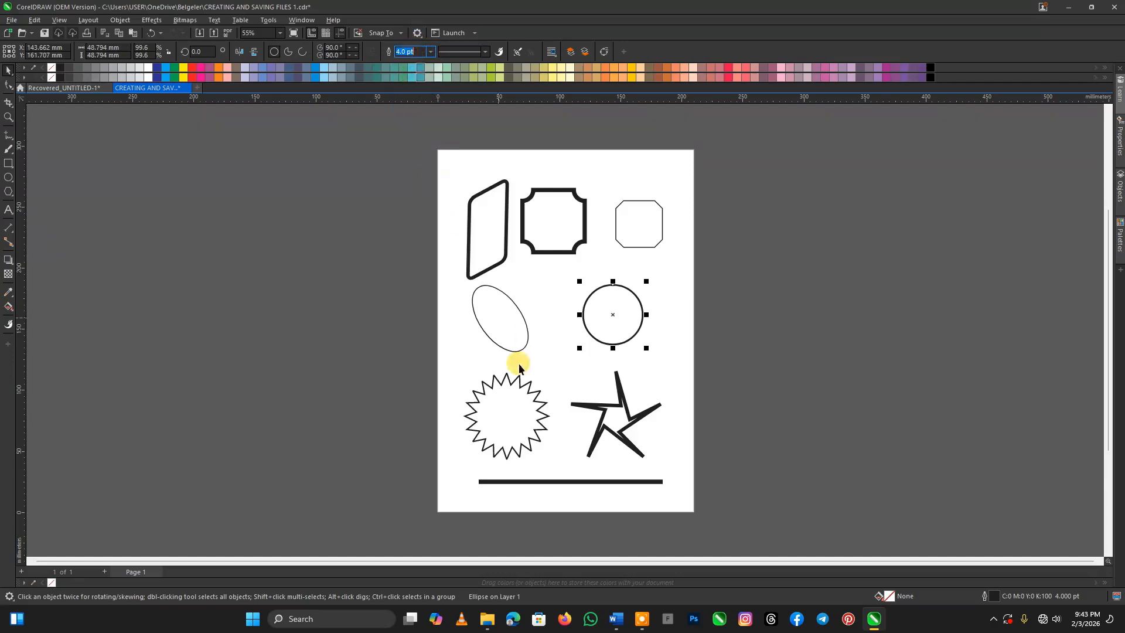
Step: Set a custom outline width of 5 pt, not among the presets, on the tilted ellipse
left_click(509, 324)
left_click(410, 51)
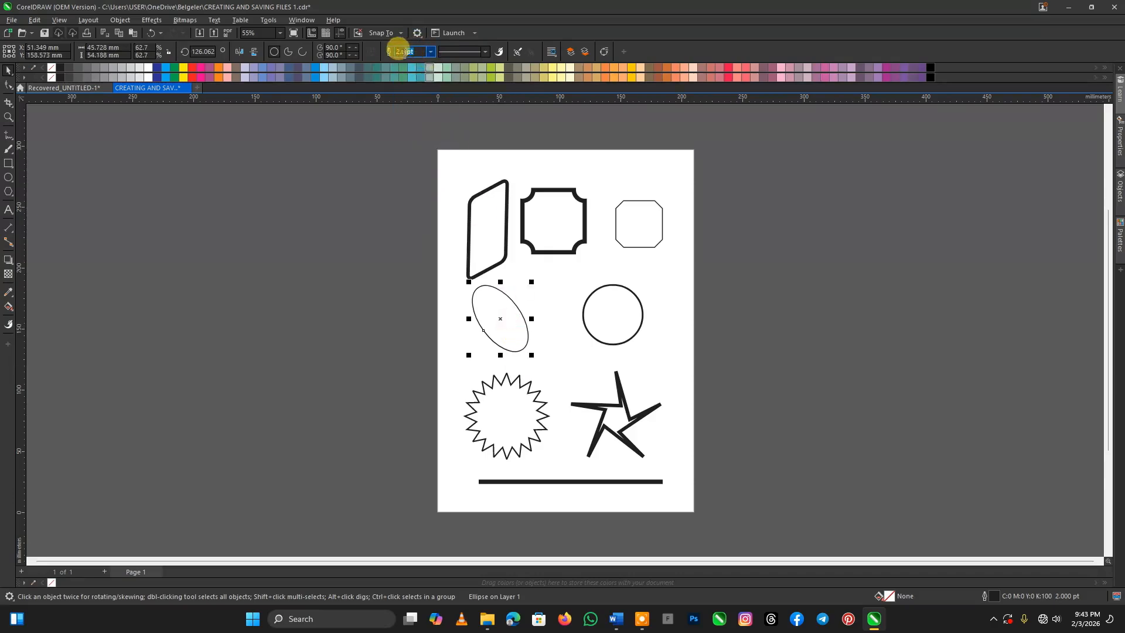
type("0")
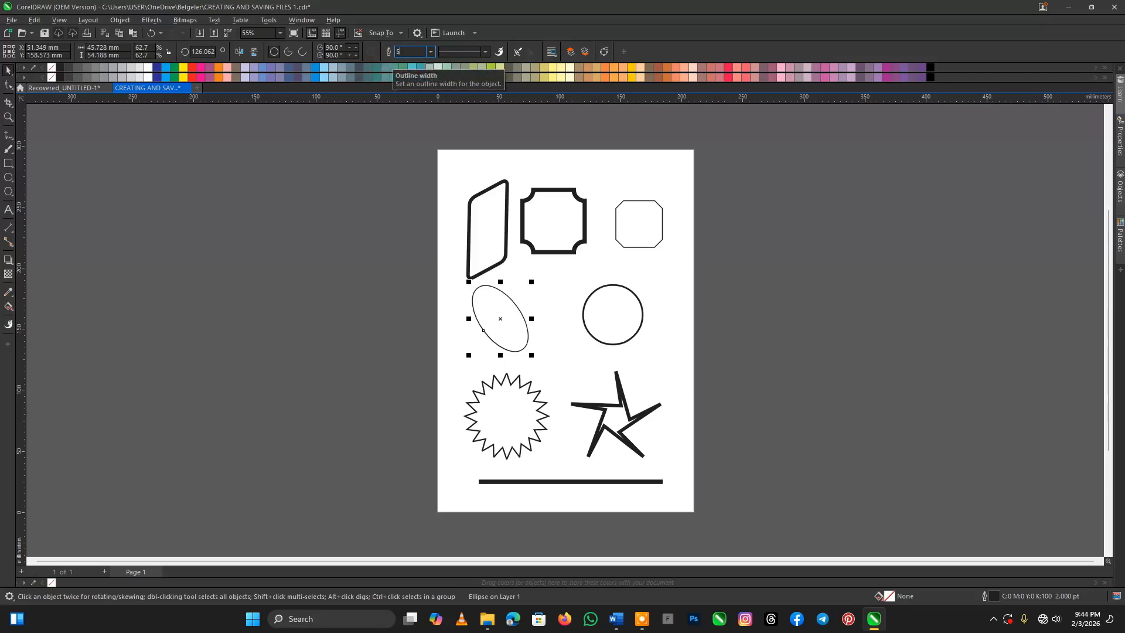
key("Return")
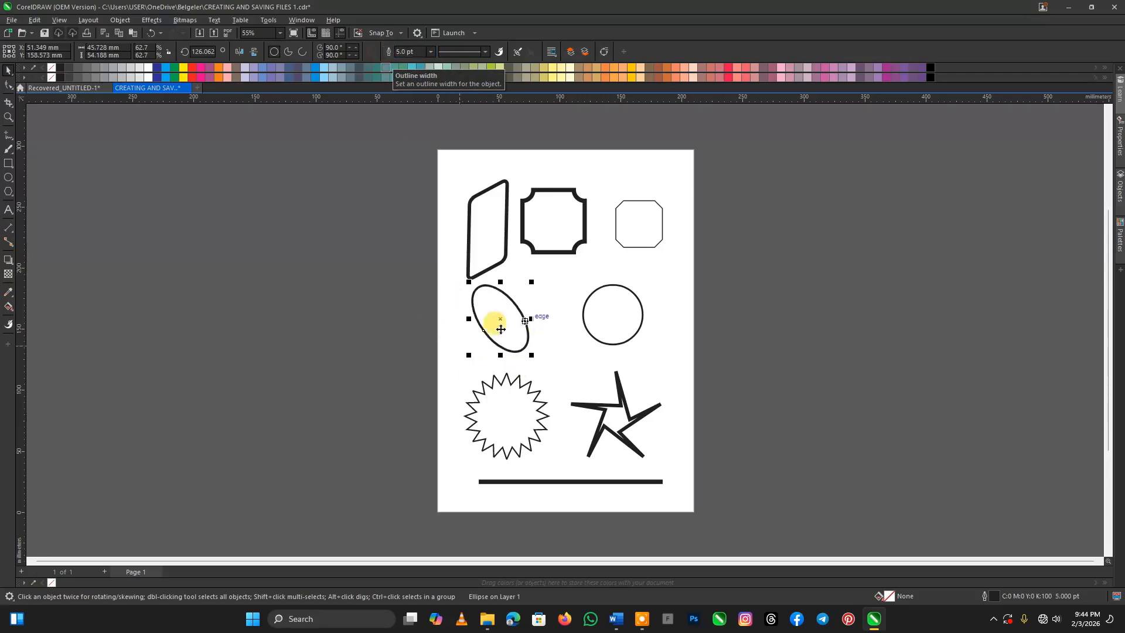
left_click(430, 52)
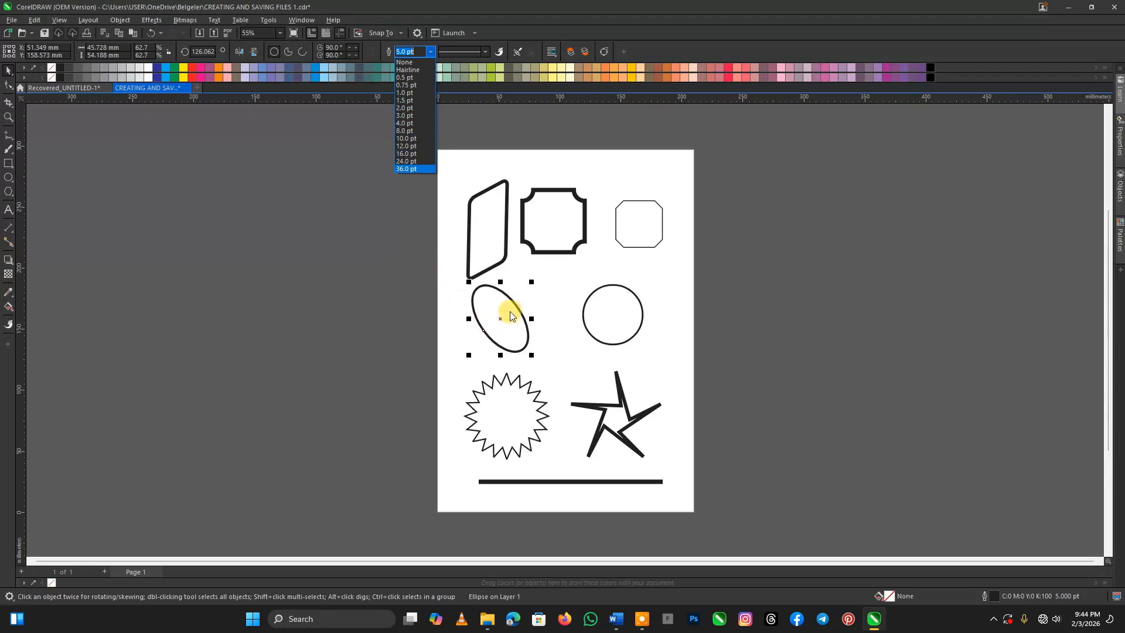
left_click(415, 45)
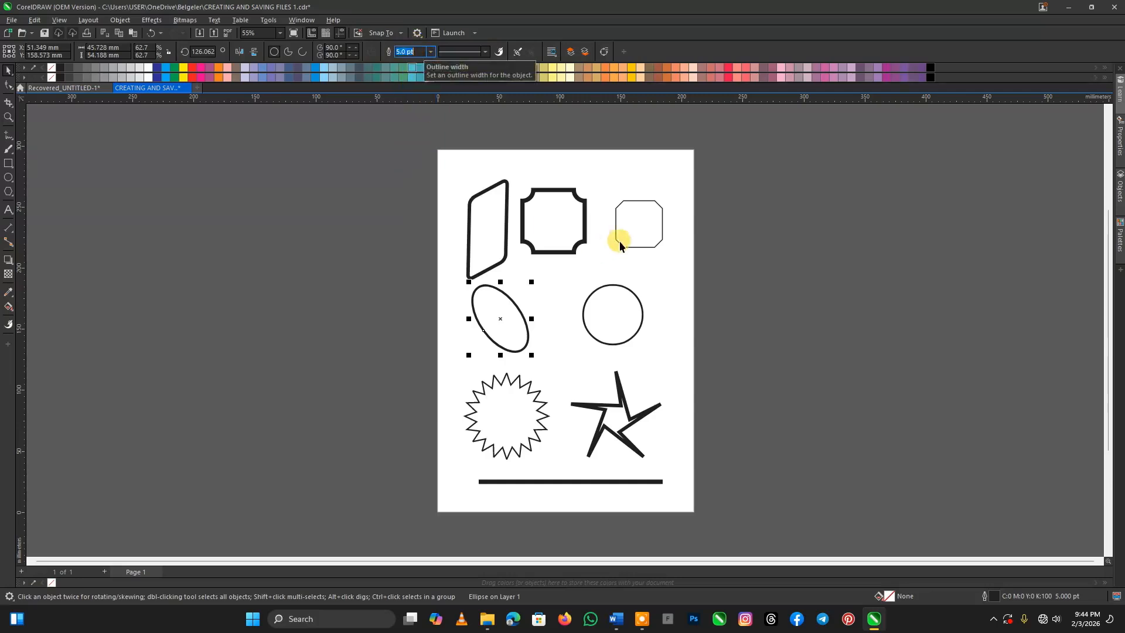
Step: Set a custom outline width of 7 pt on the small rectangle with chamfered corners
left_click(642, 229)
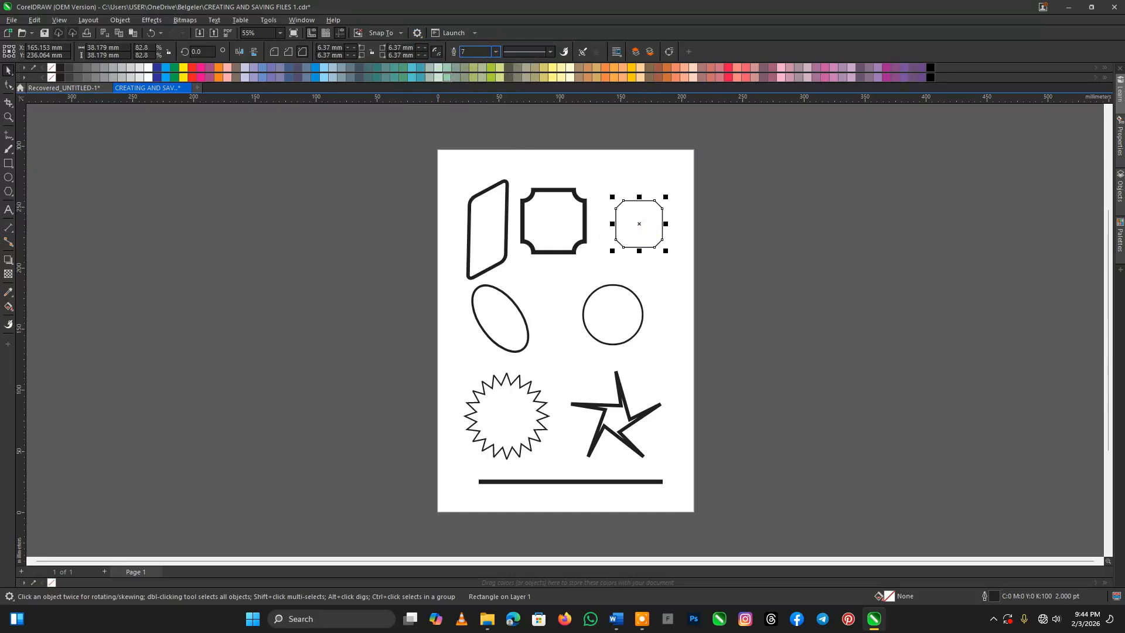
type("7")
left_click(440, 54)
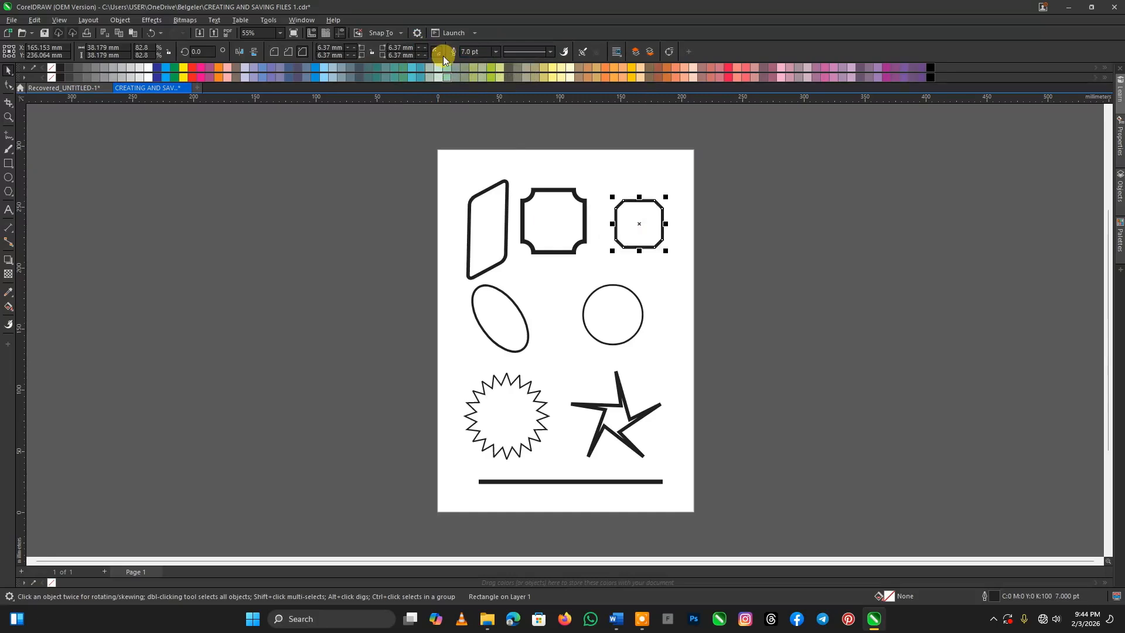
left_click(496, 52)
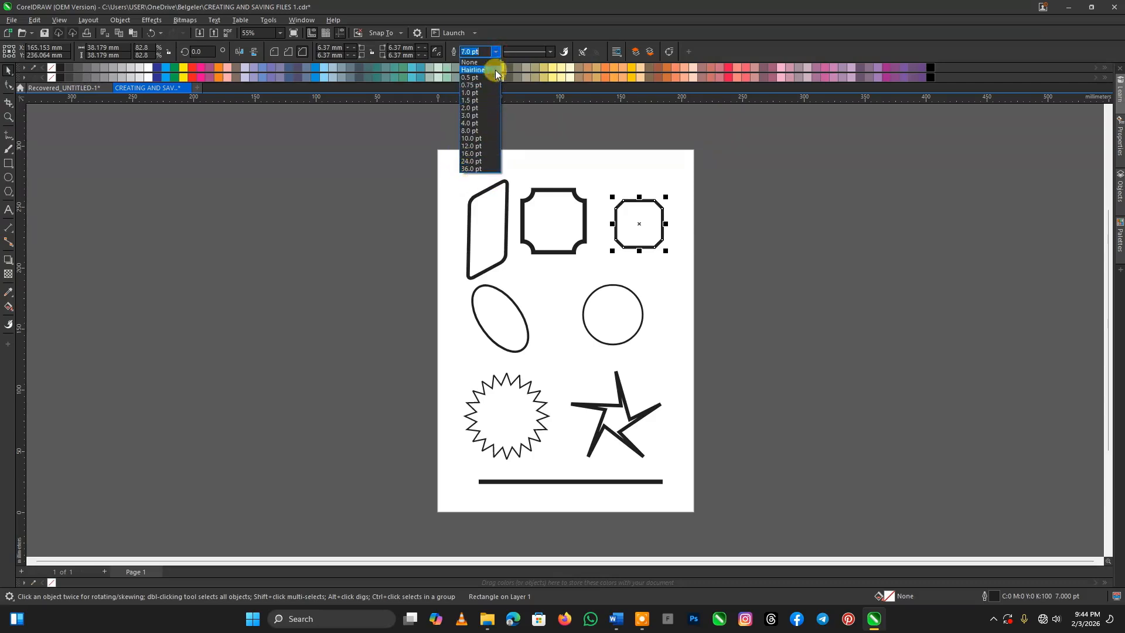
left_click(487, 51)
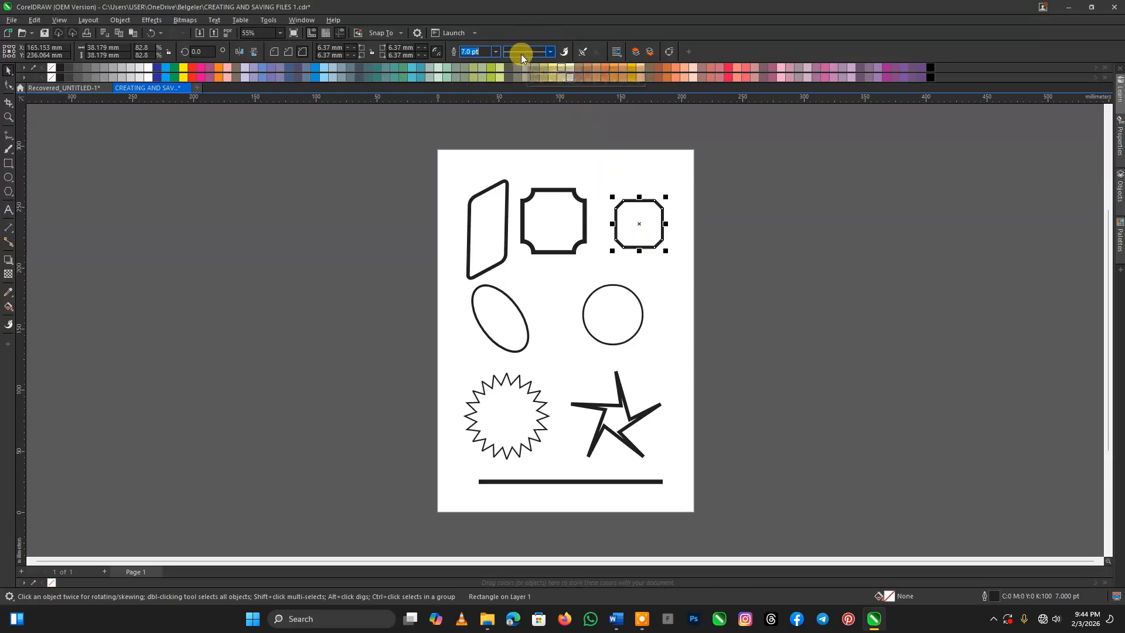
Step: Apply a dashed line style to the outline of the small chamfered rectangle
left_click(549, 52)
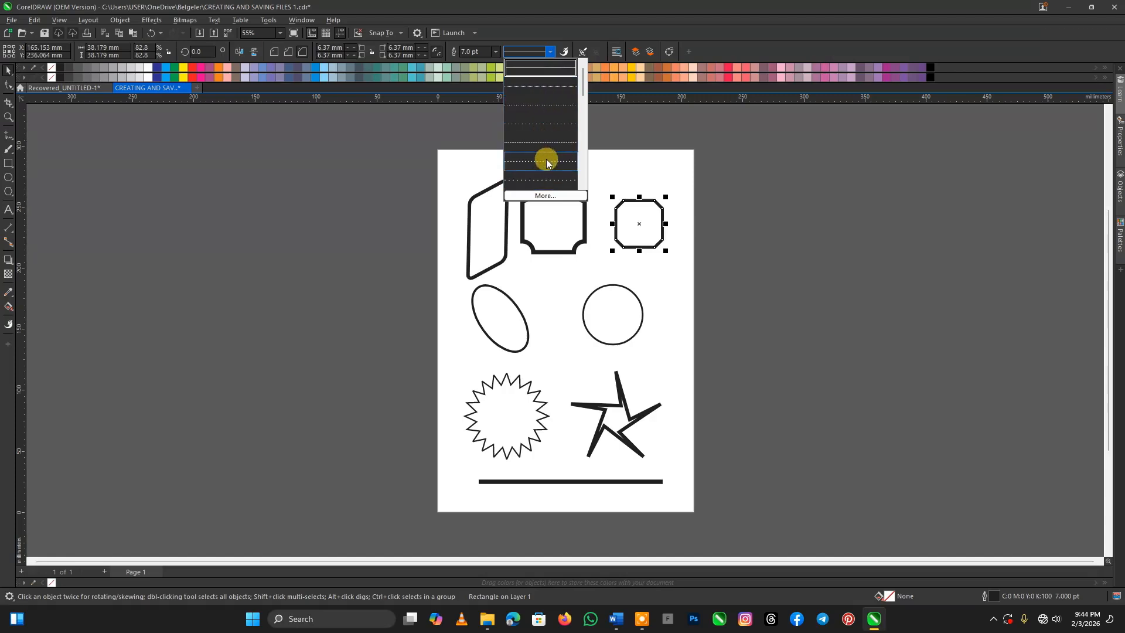
mouse_move(585, 81)
left_mouse_down()
mouse_move(578, 144)
mouse_move(585, 82)
left_mouse_up()
left_click(526, 122)
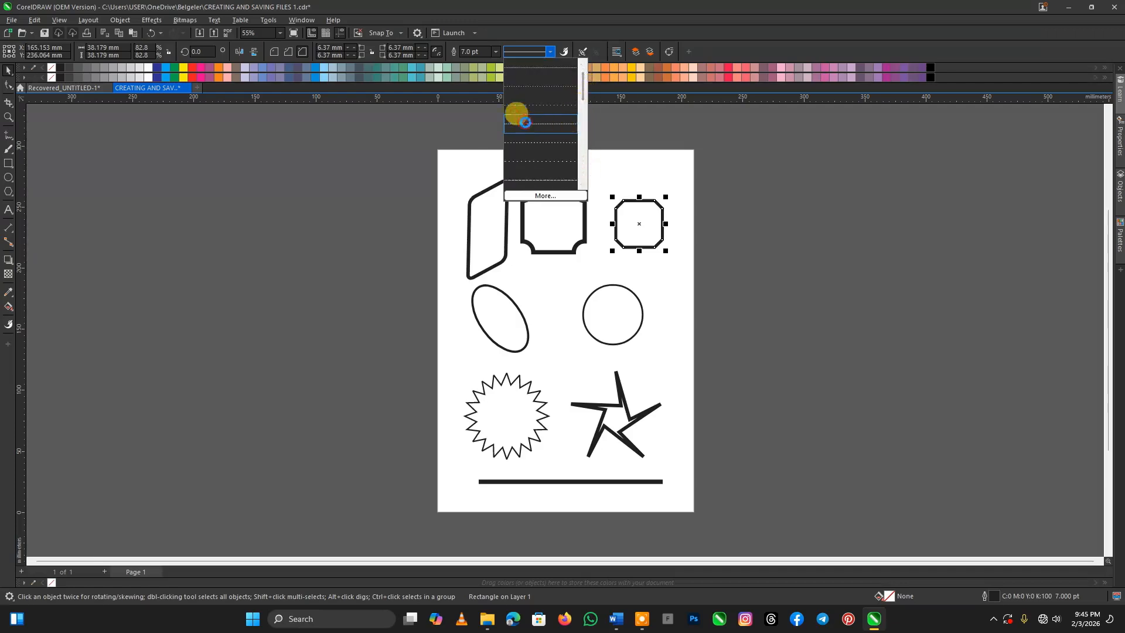
key("F6")
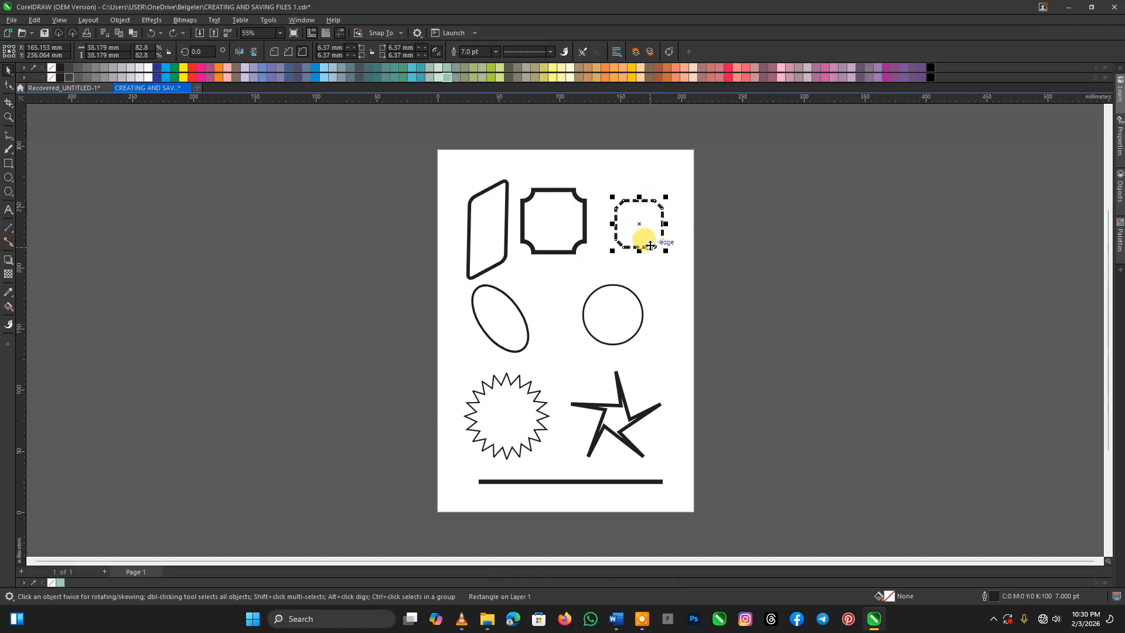
Step: Change the circle's outline to a short-dashed line style
scroll(636, 236, "up", 1)
left_click(604, 323)
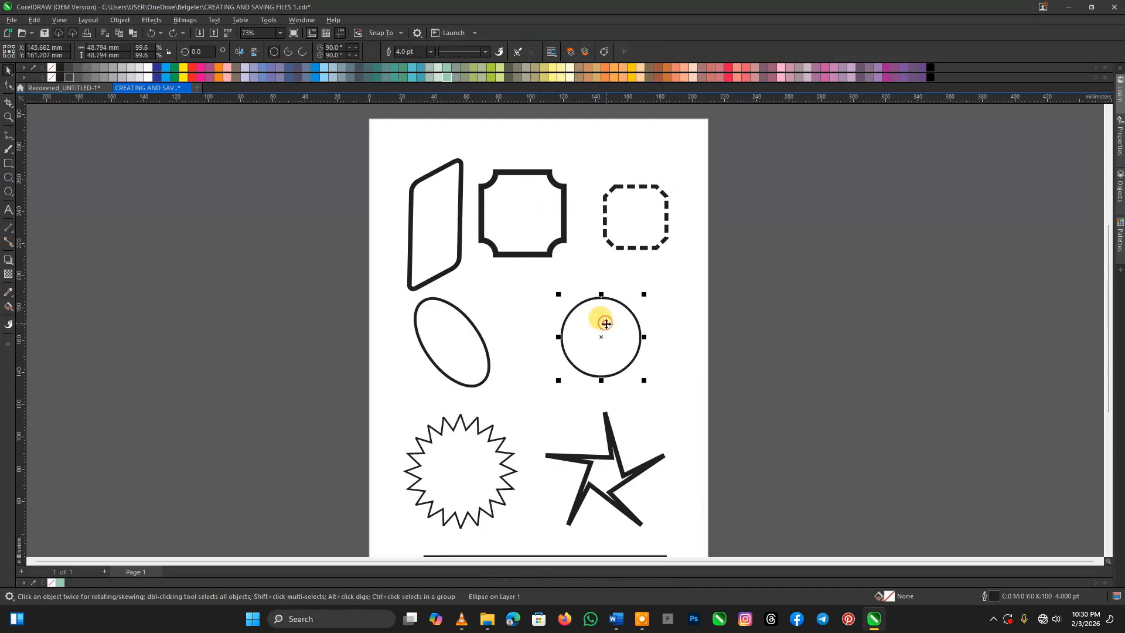
left_click(485, 52)
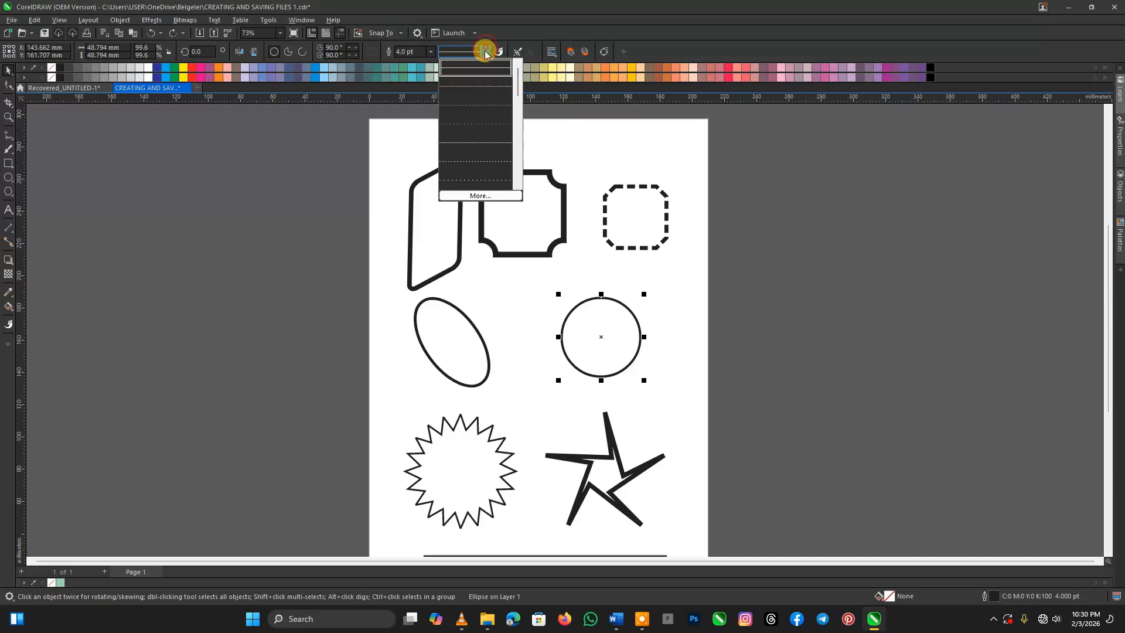
left_click(477, 142)
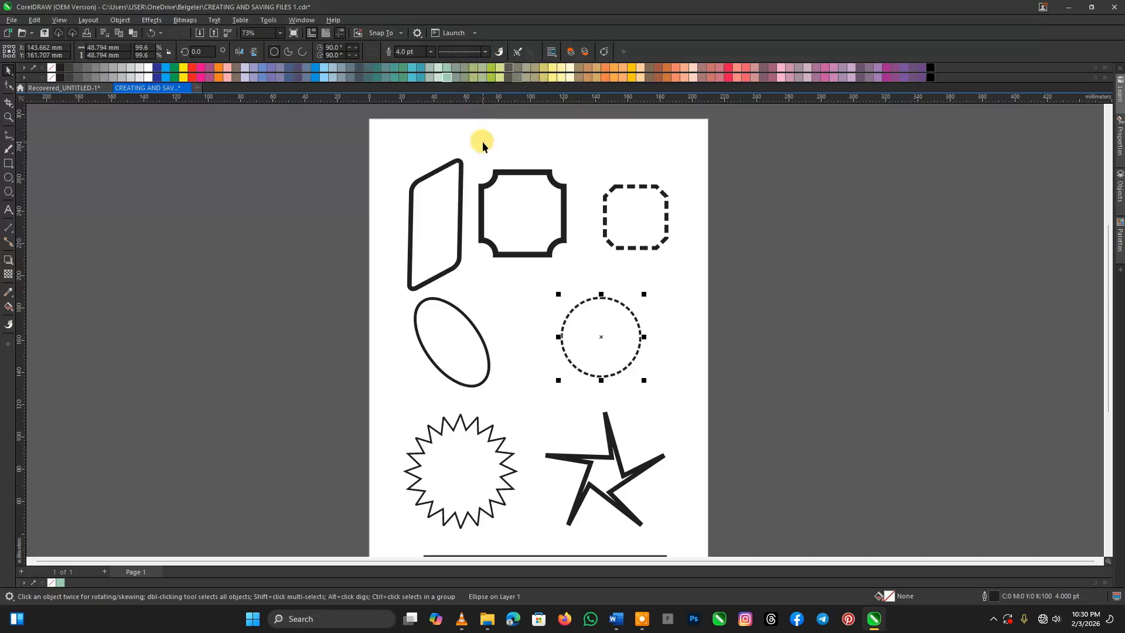
Step: Try a widely spaced dash-dot outline style on the tilted ellipse, and settle on a denser long-dash style
left_click(455, 334)
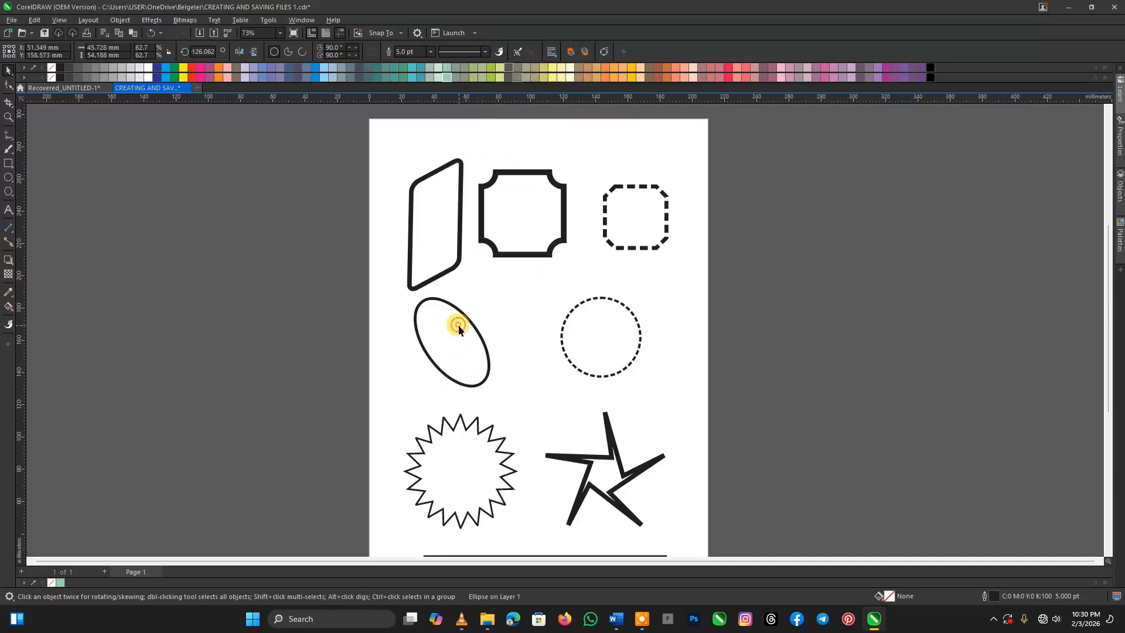
left_click(485, 52)
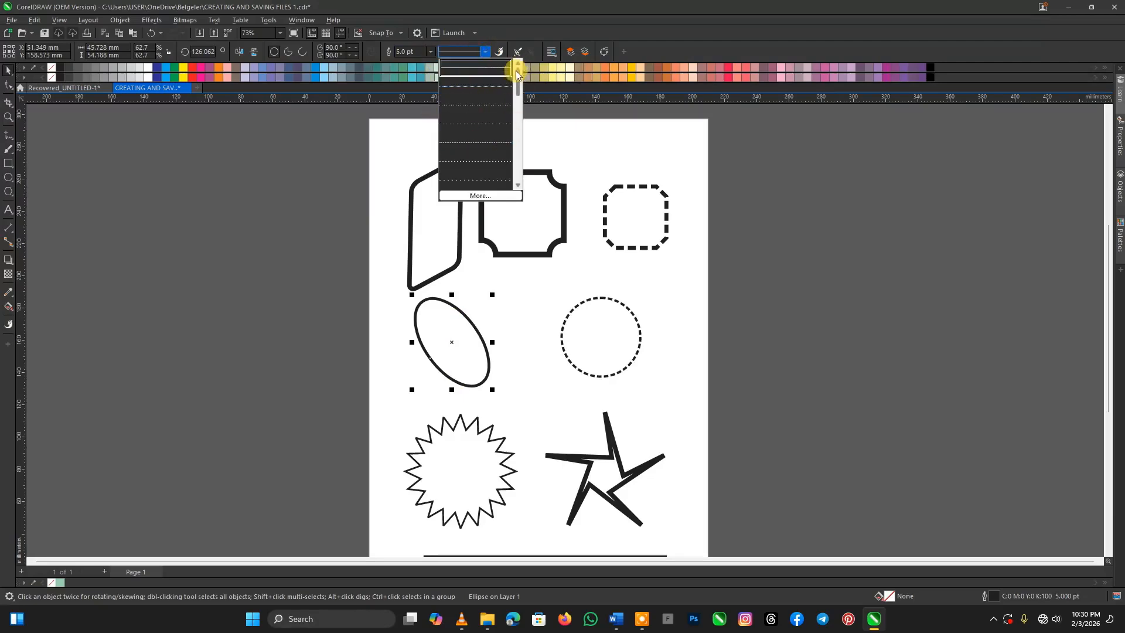
left_click_drag(516, 70, 517, 105)
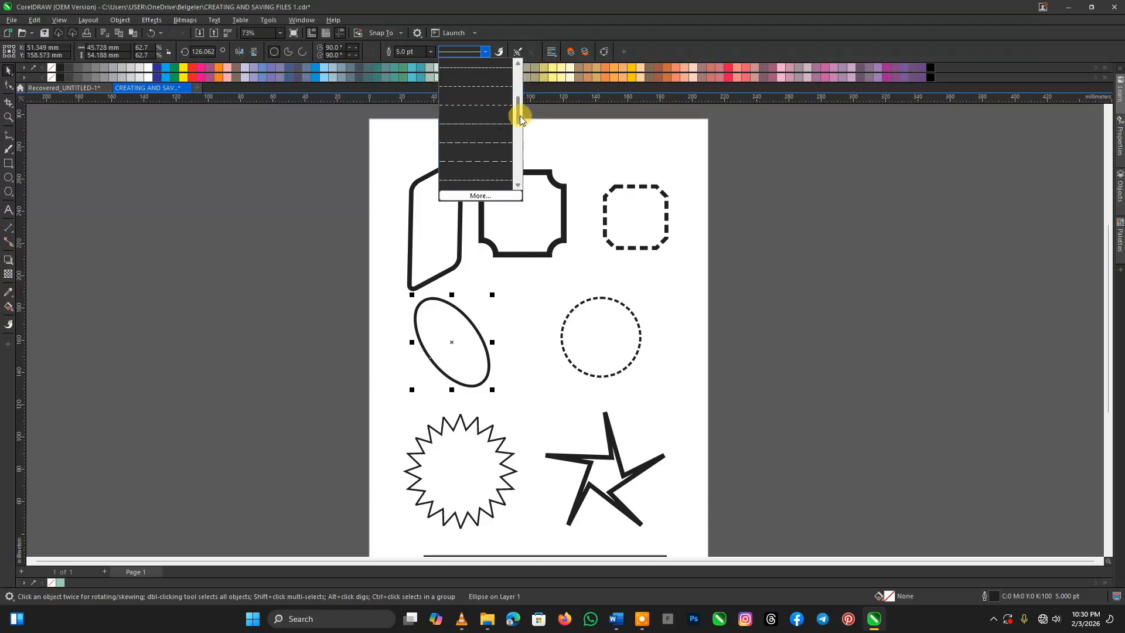
left_click_drag(518, 114, 518, 126)
left_click(473, 162)
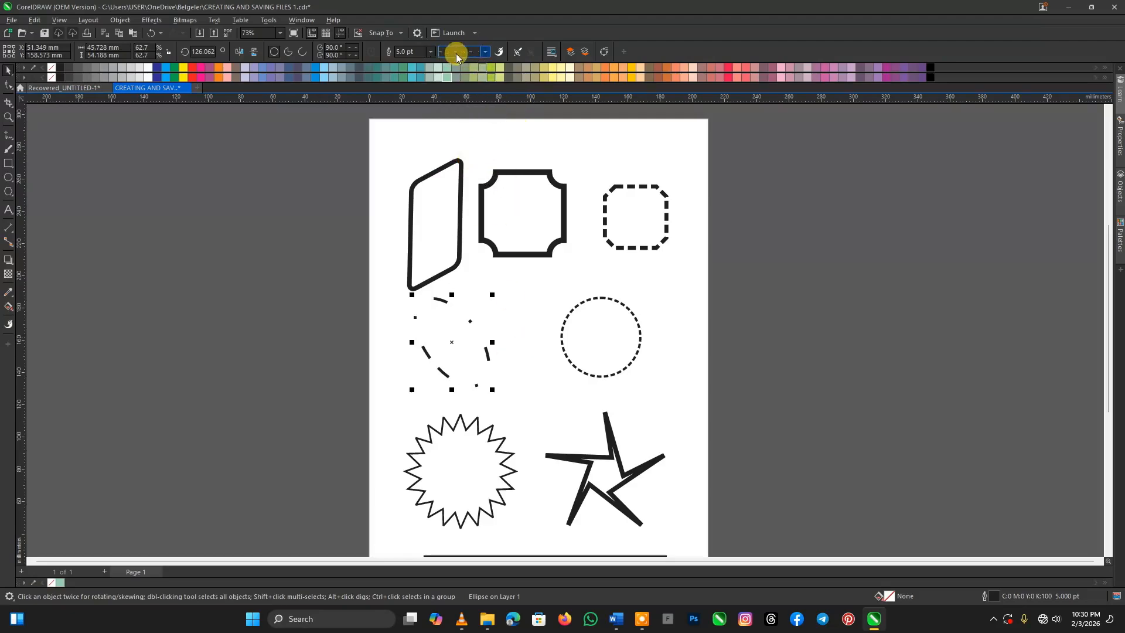
left_click(479, 53)
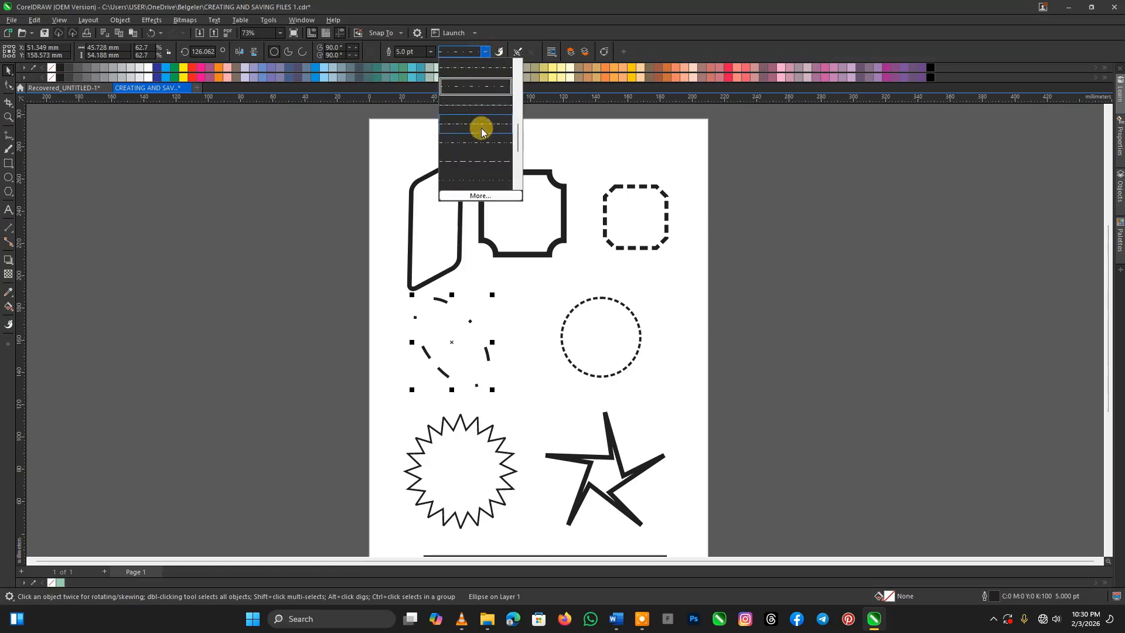
left_click(478, 167)
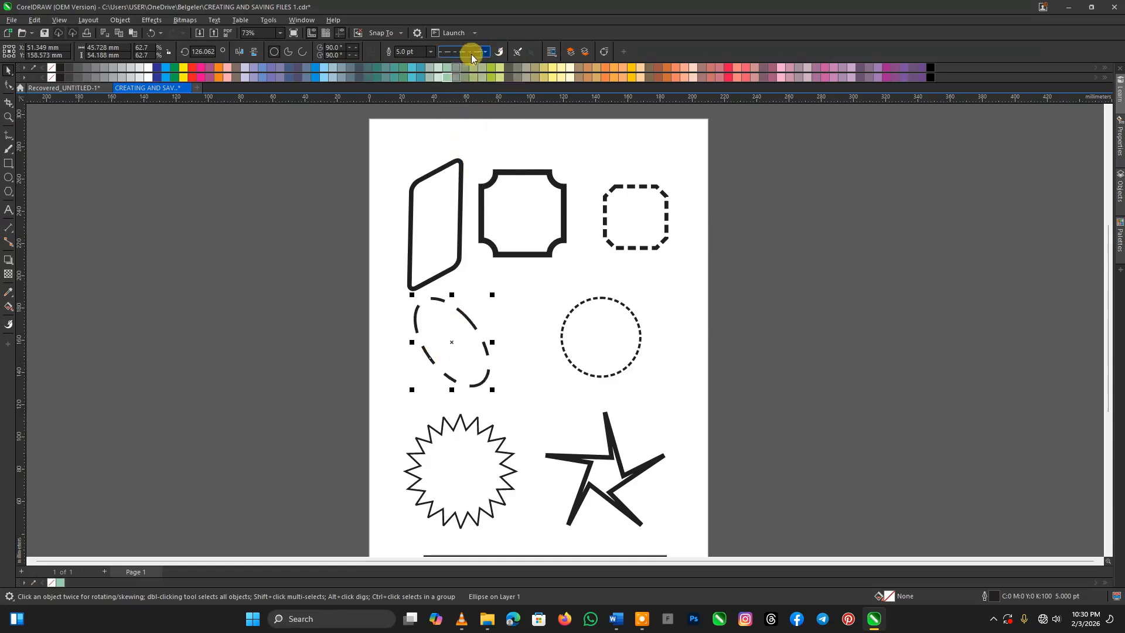
Step: Try a 1.5 pt outline on the dashed ellipse, and settle on a width of 3.0 pt
left_click(431, 52)
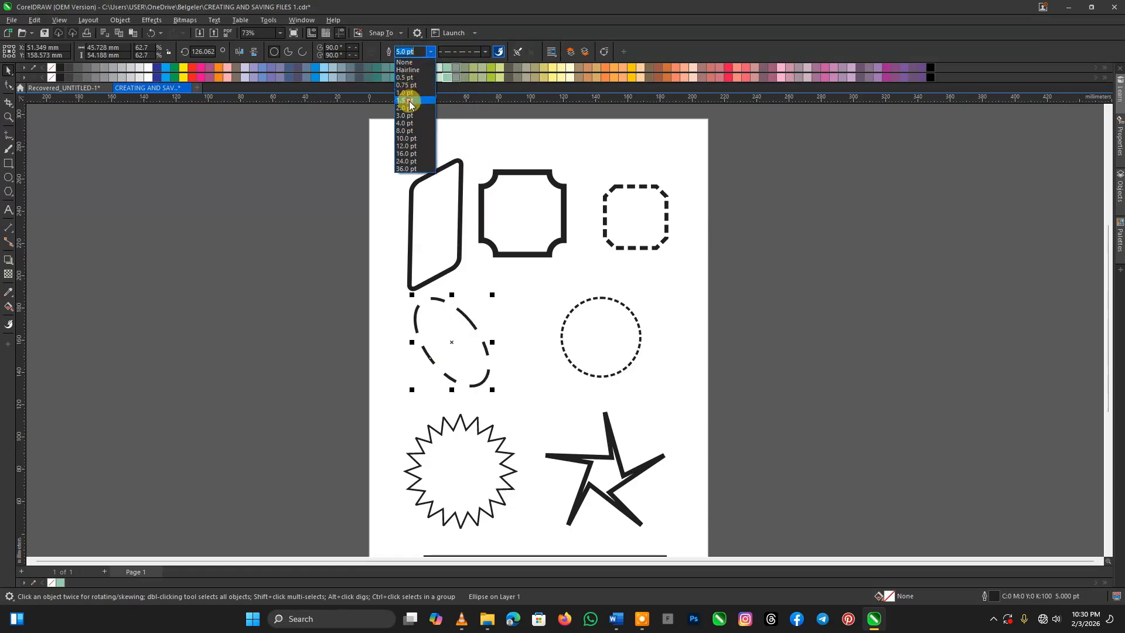
left_click(407, 100)
left_click(430, 52)
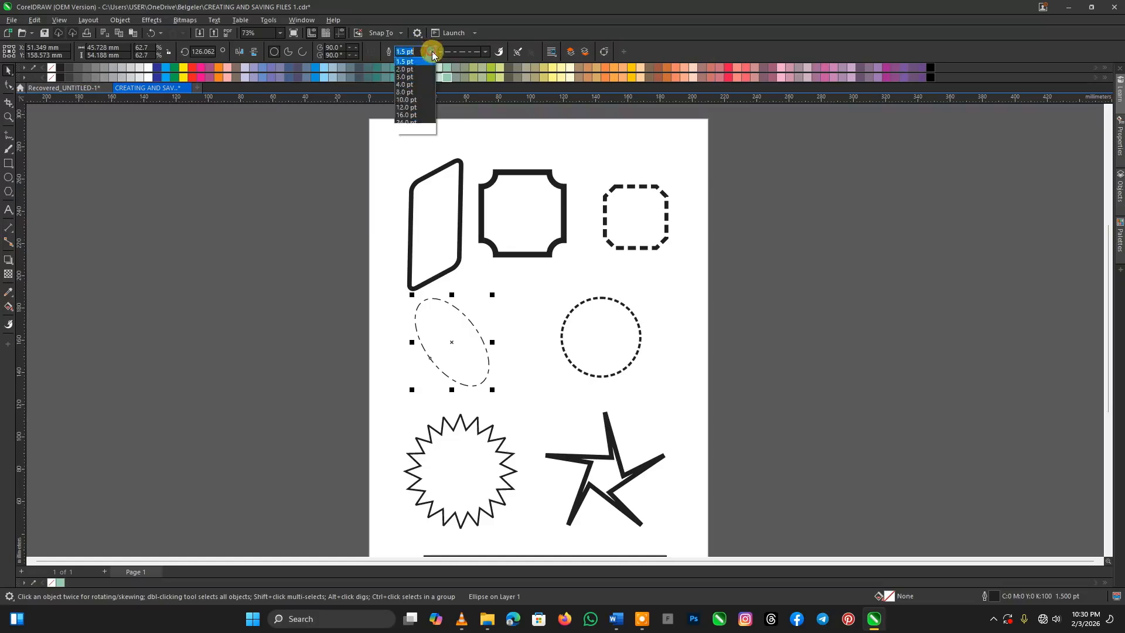
left_click(434, 113)
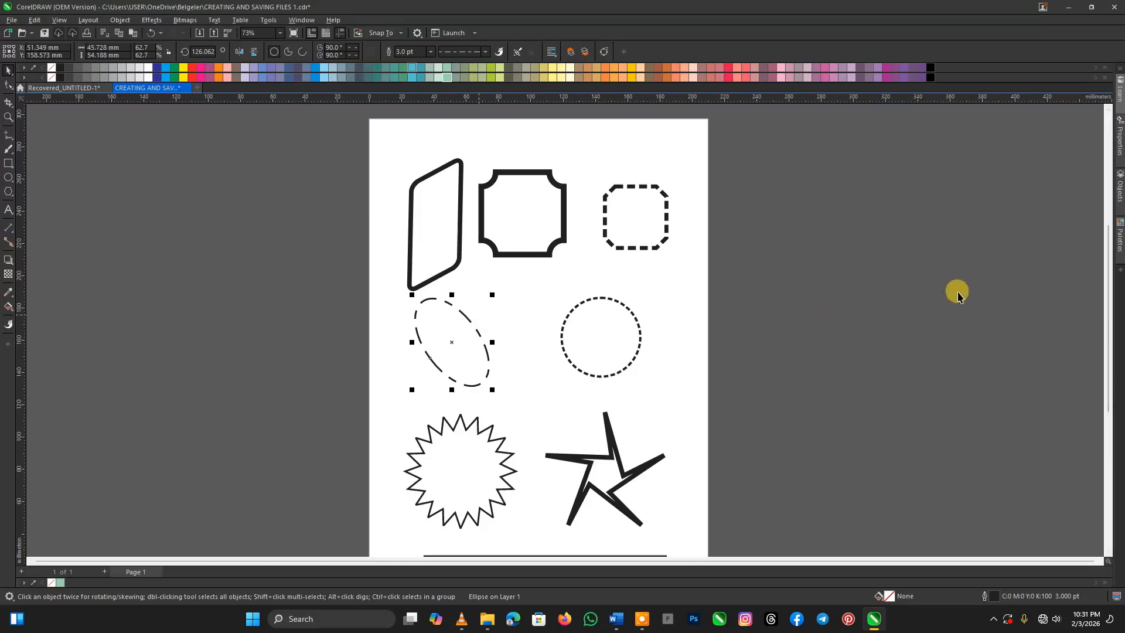
Step: Apply a dashed line style to the thick horizontal line below the starburst and star
left_click_drag(1108, 297, 1110, 336)
left_click(603, 467)
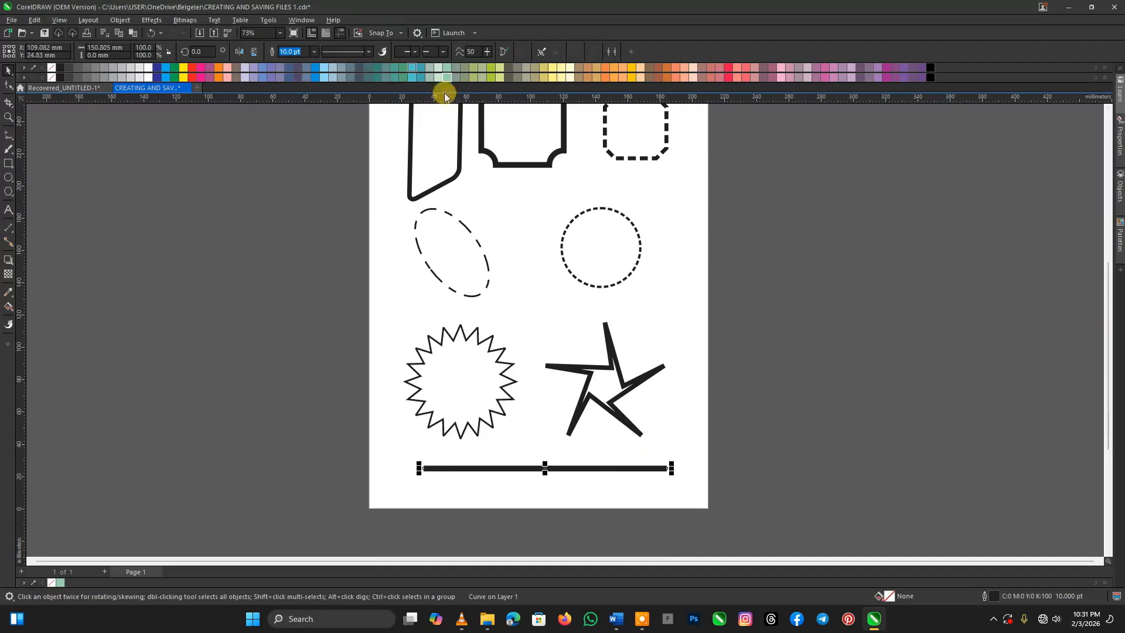
left_click(744, 404)
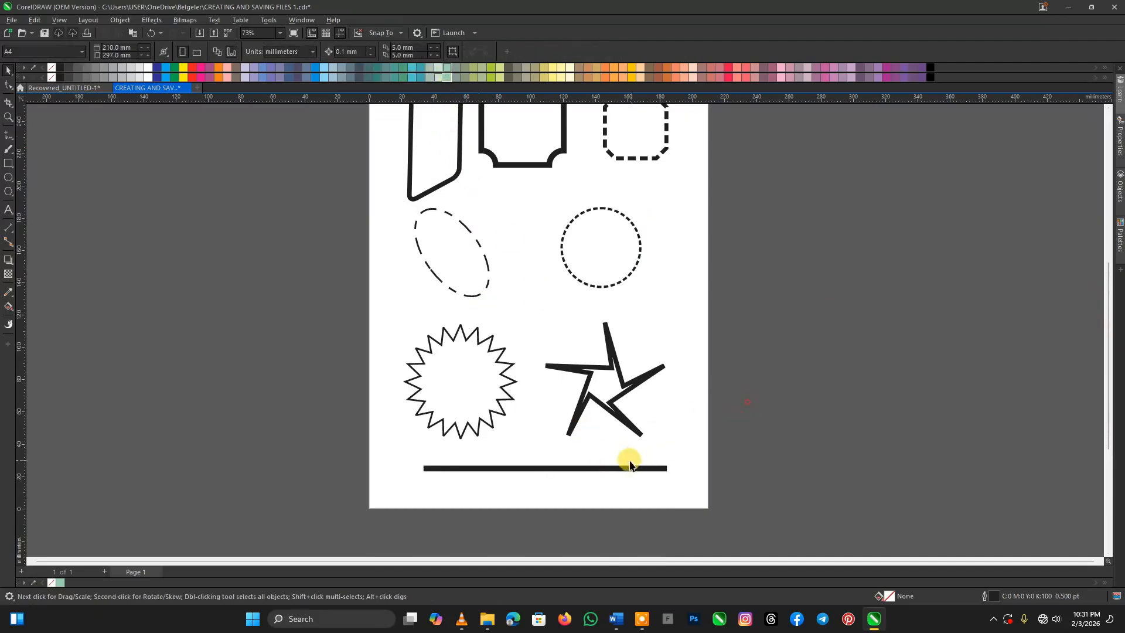
left_click(620, 469)
left_click_drag(621, 469, 618, 468)
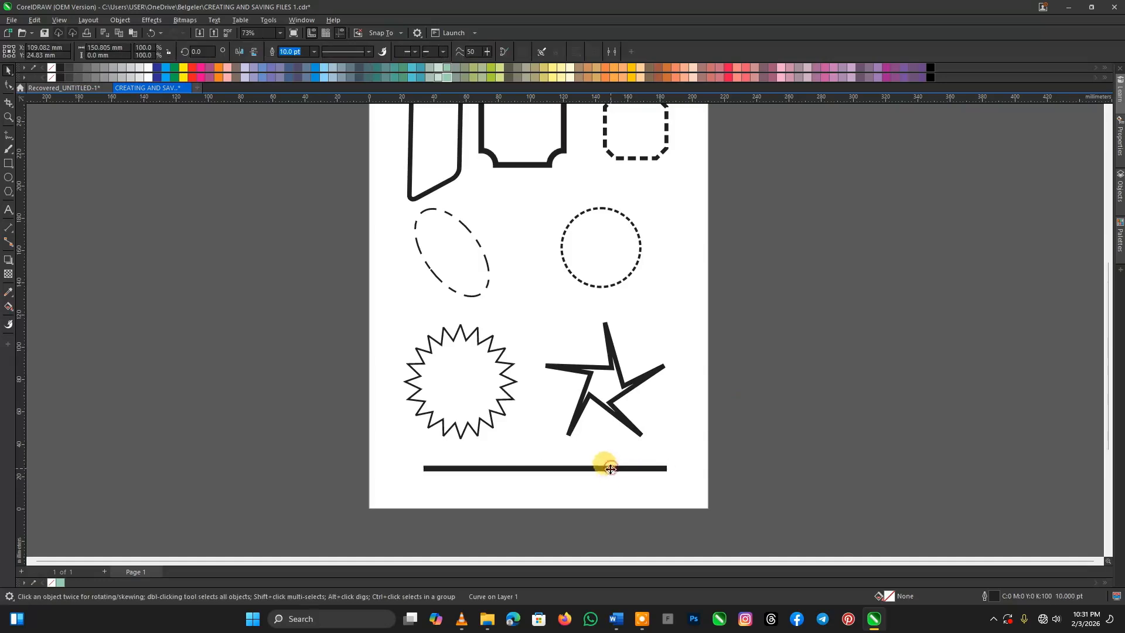
left_click(369, 52)
left_click(348, 144)
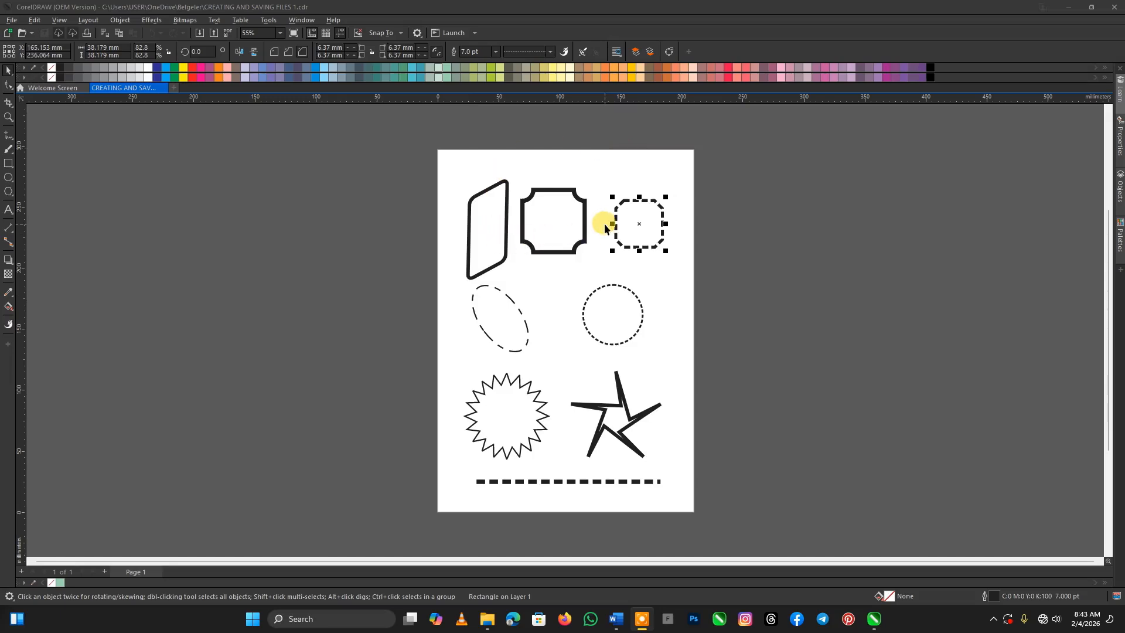
Step: Apply a dash-dot outline style to the five-pointed star beside the starburst
left_click(611, 413)
left_click(409, 52)
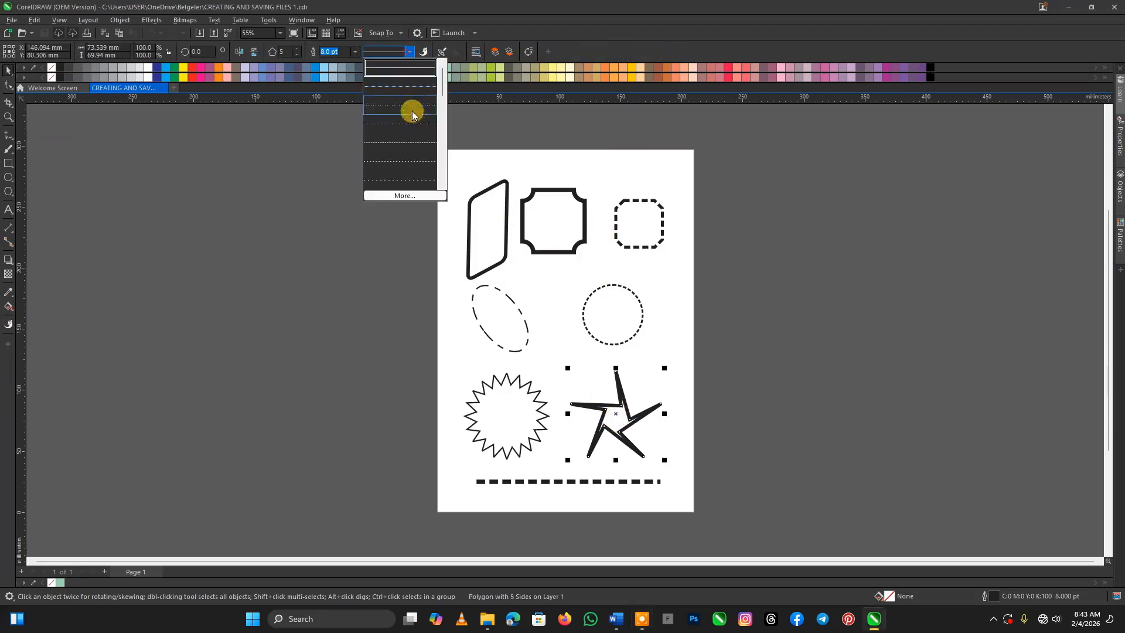
left_click_drag(439, 72, 431, 170)
left_click(402, 160)
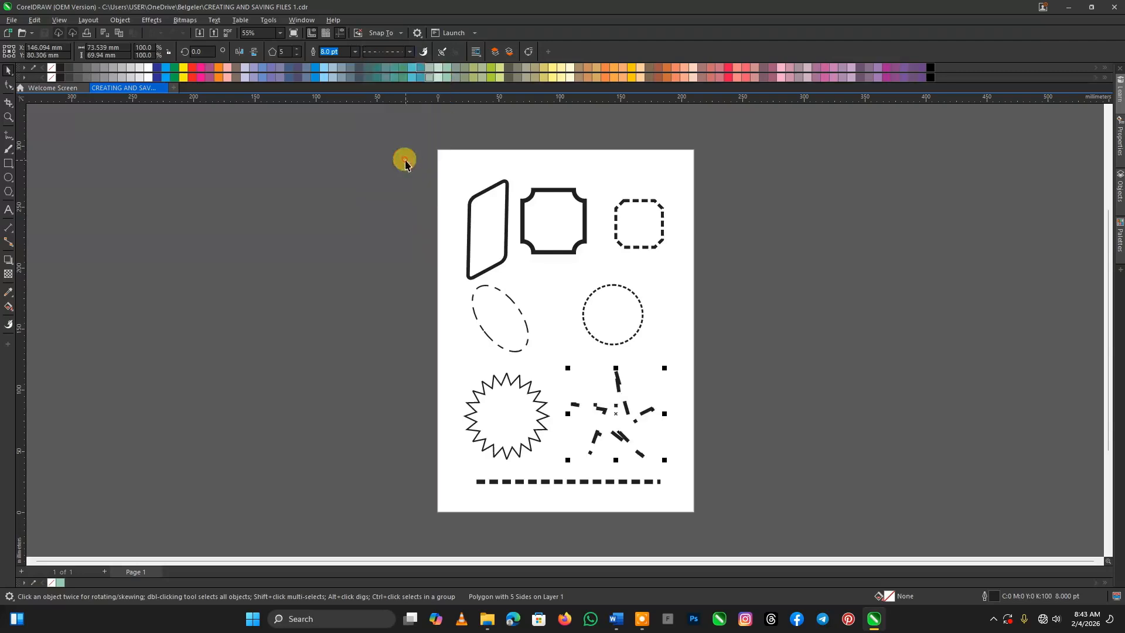
Step: Try a 1.5 pt outline on the dash-dotted star, and settle on a width of 4.0 pt
left_click(354, 52)
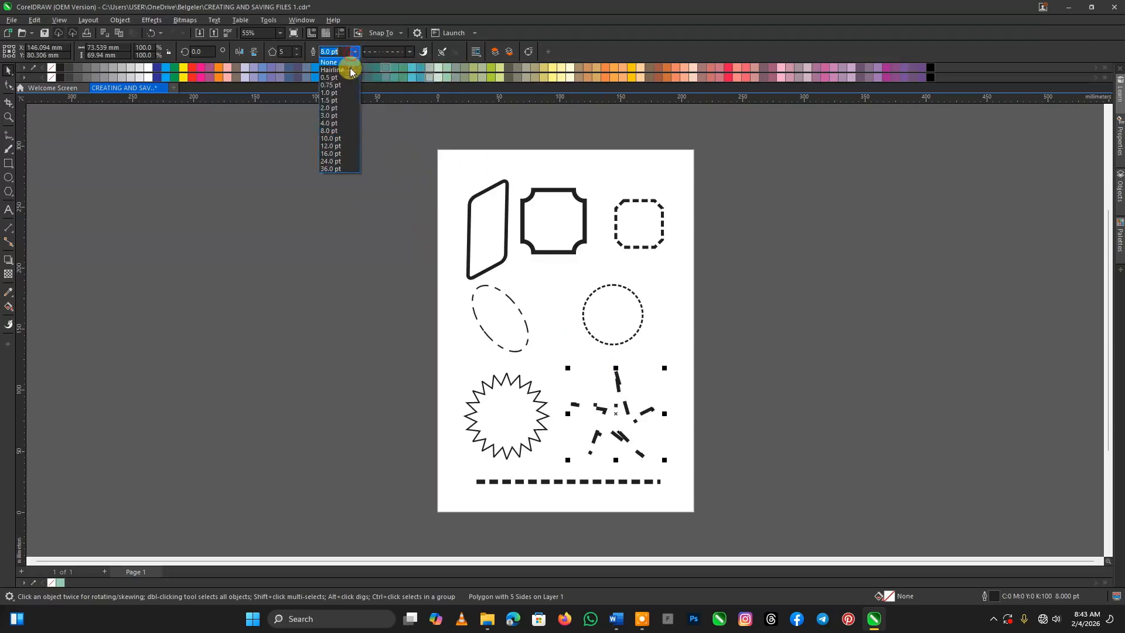
left_click(335, 101)
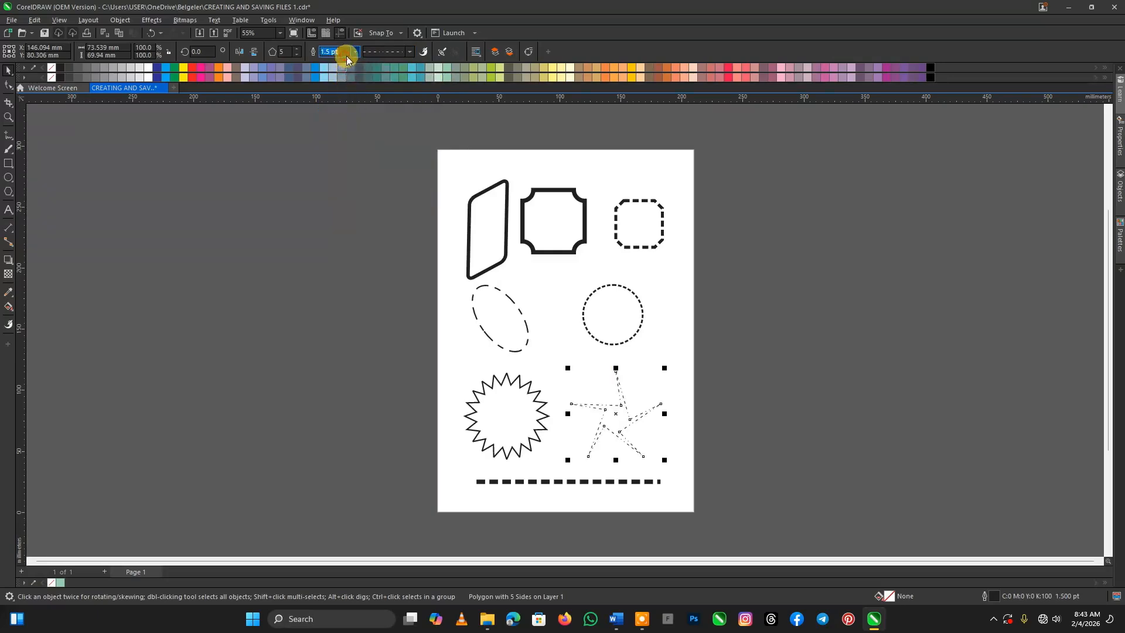
left_click(354, 52)
left_click(335, 115)
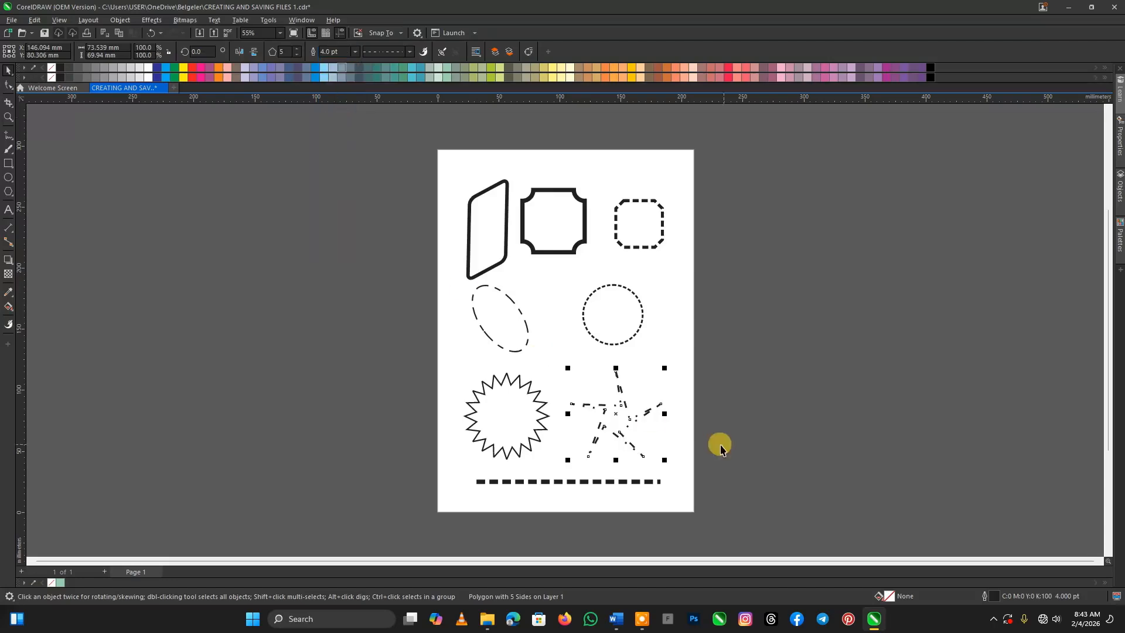
left_click(707, 465)
Step: Give the dashed horizontal line a solid square start arrowhead and a solid triangular end arrowhead
scroll(653, 456, "up", 2)
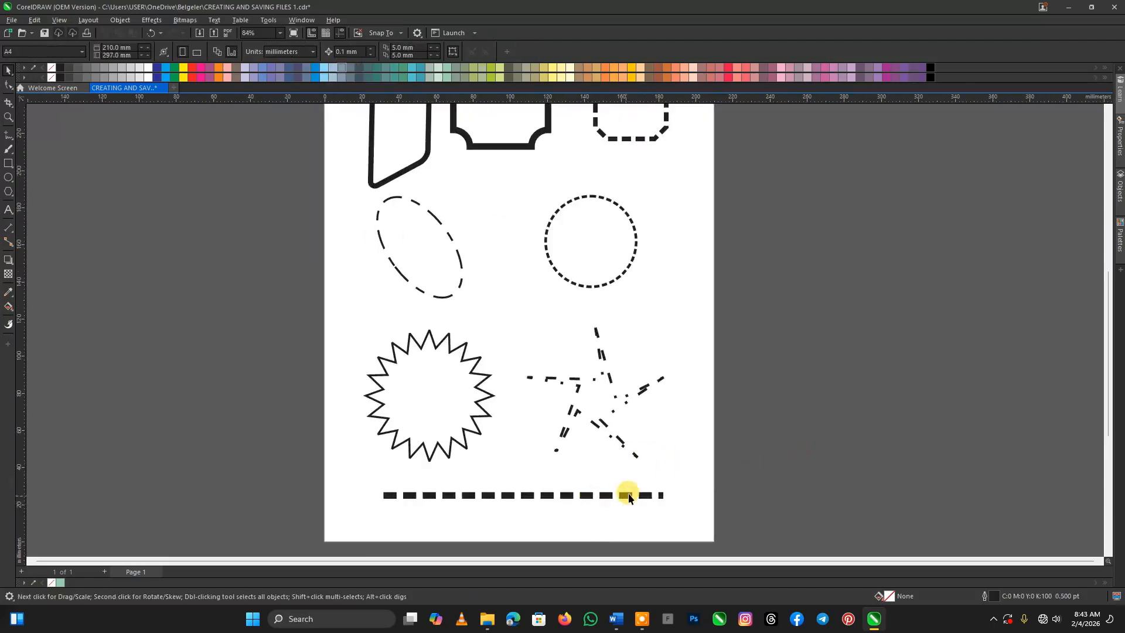
left_click(662, 497)
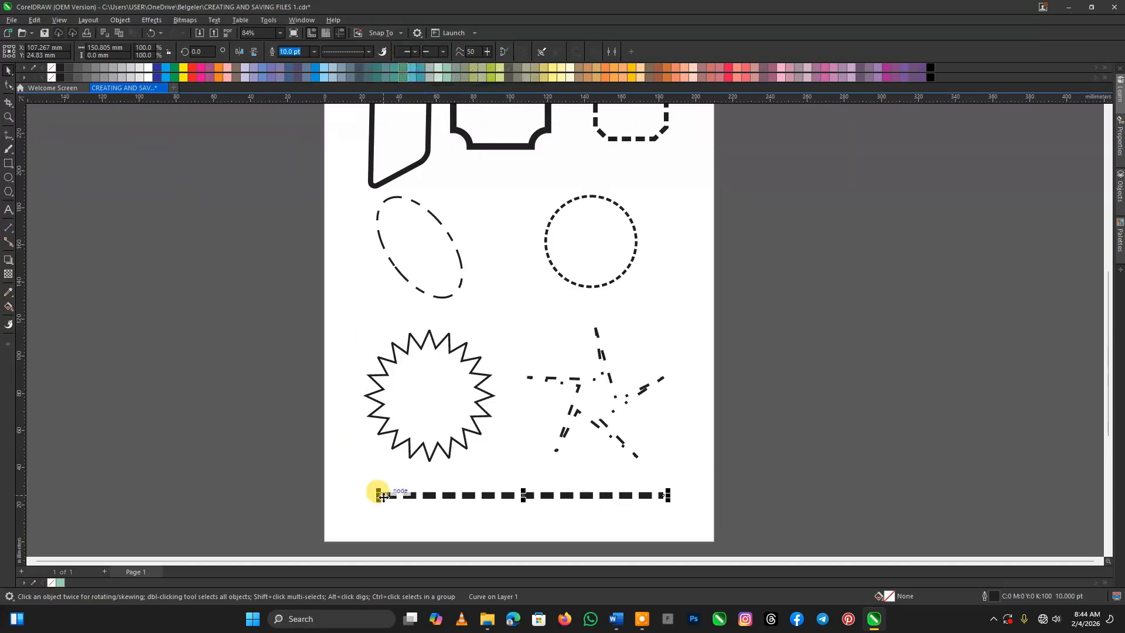
left_click(411, 51)
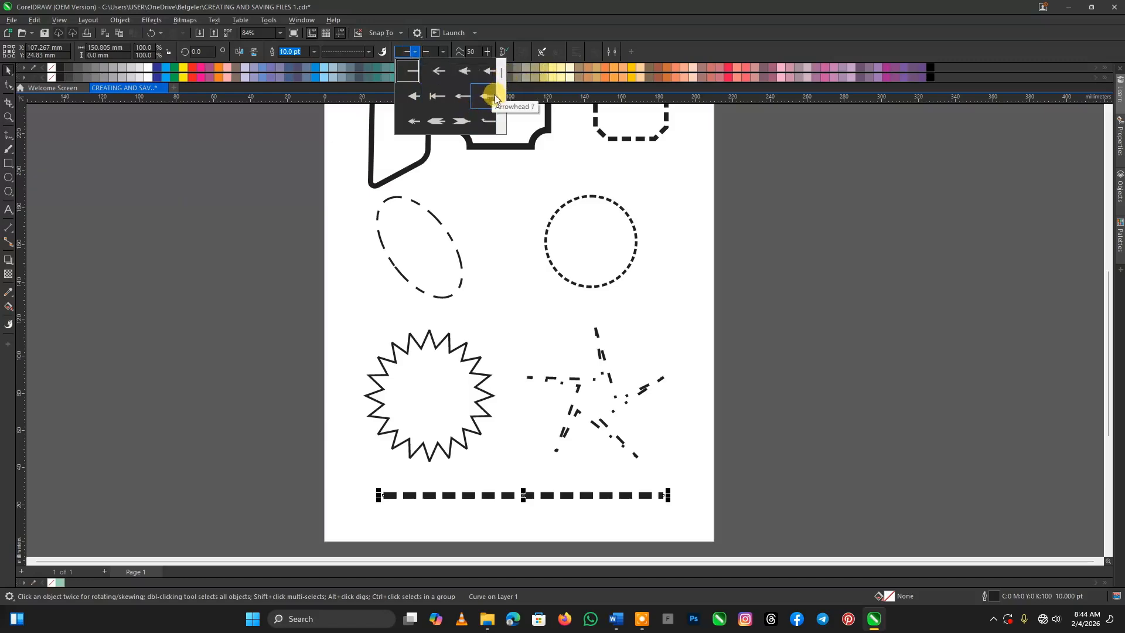
left_click_drag(501, 72, 498, 100)
left_click(432, 102)
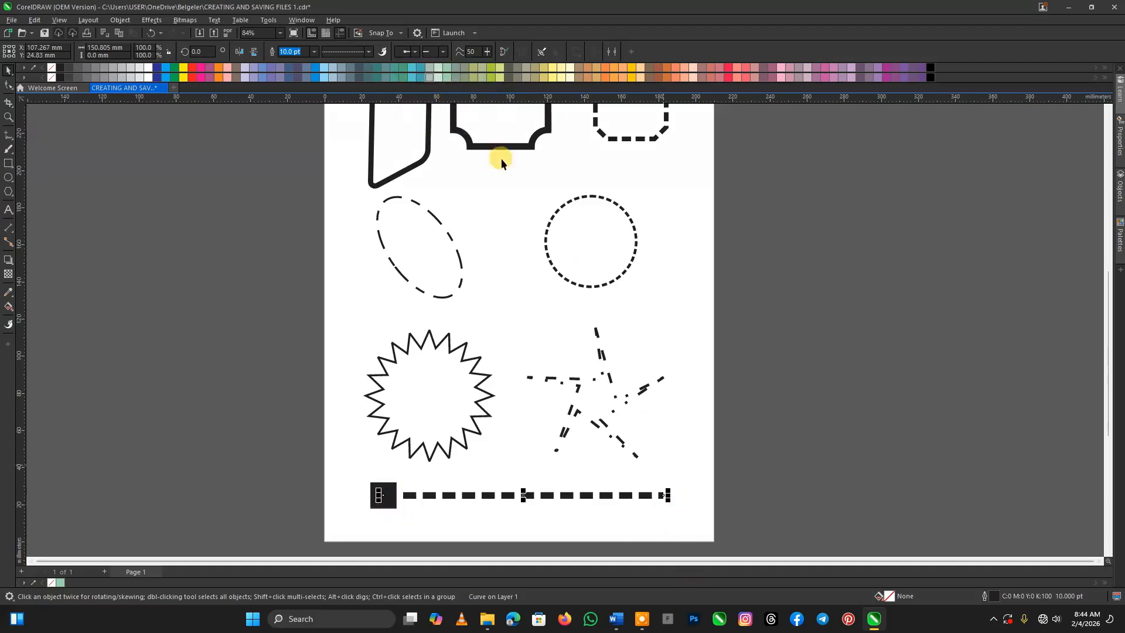
left_click(447, 54)
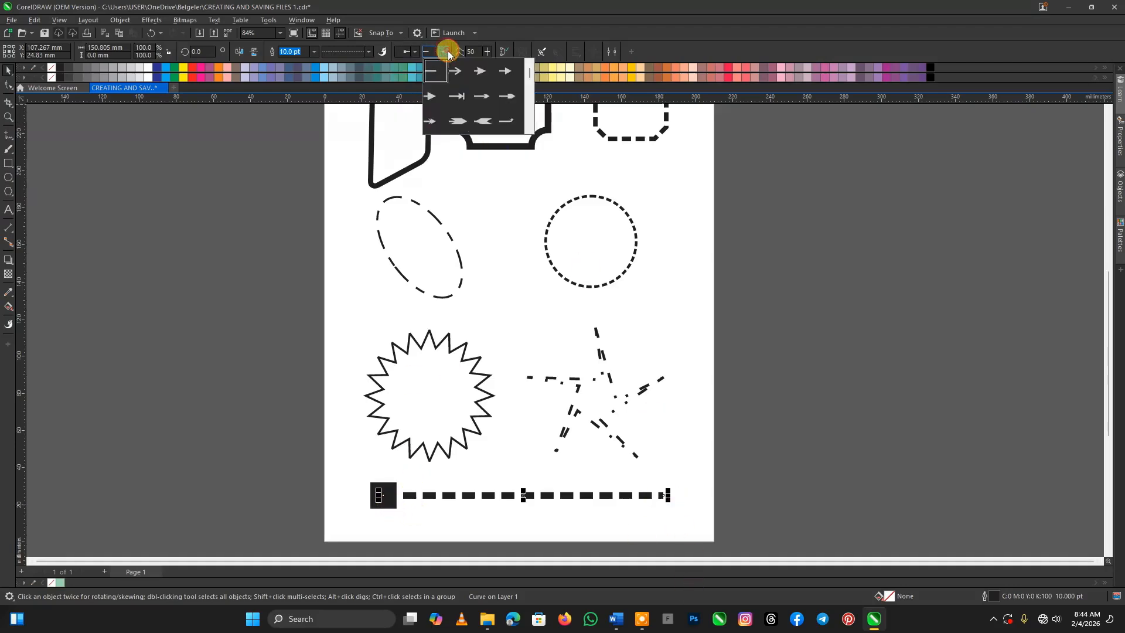
left_click(505, 75)
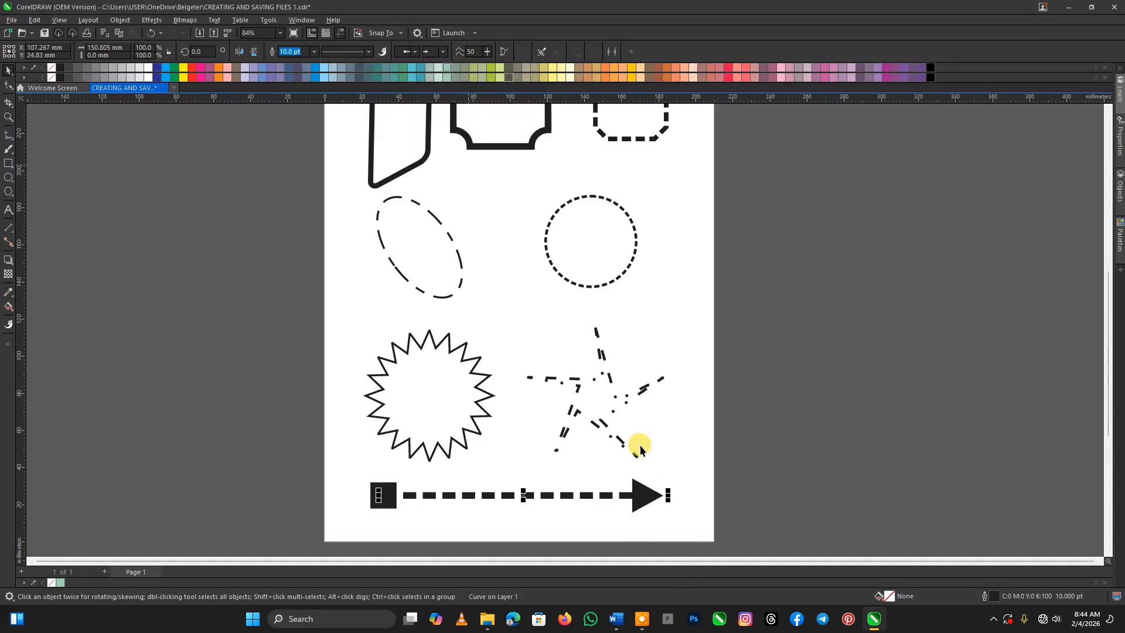
Step: Try a 2.0 pt width on the dashed arrow line, and settle on 3.0 pt
left_click(314, 53)
left_click(294, 105)
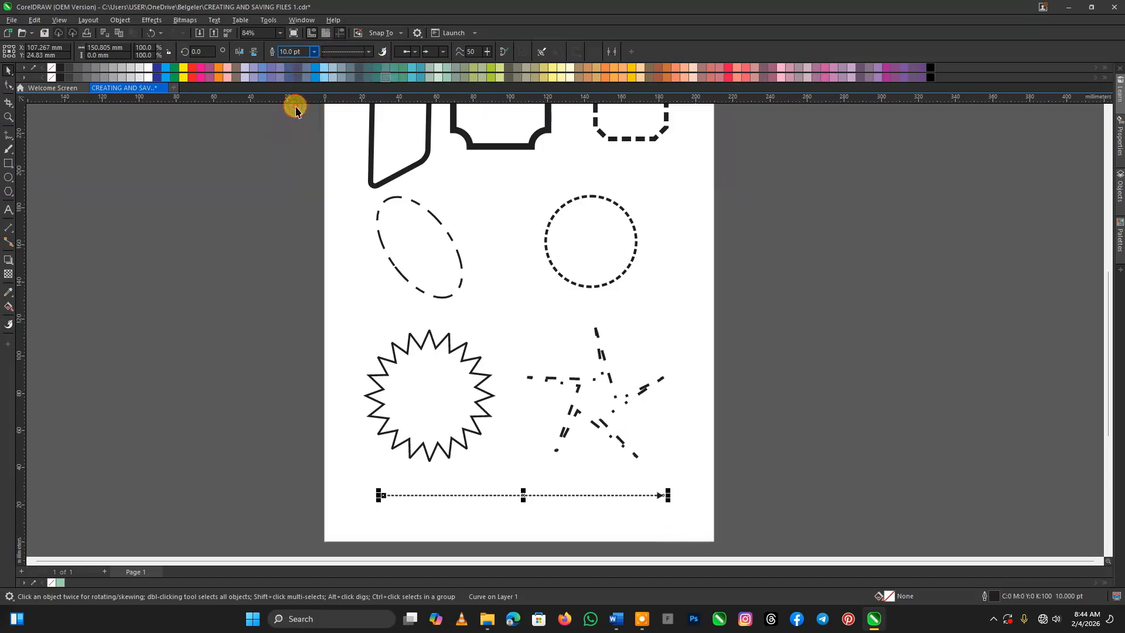
left_click(315, 53)
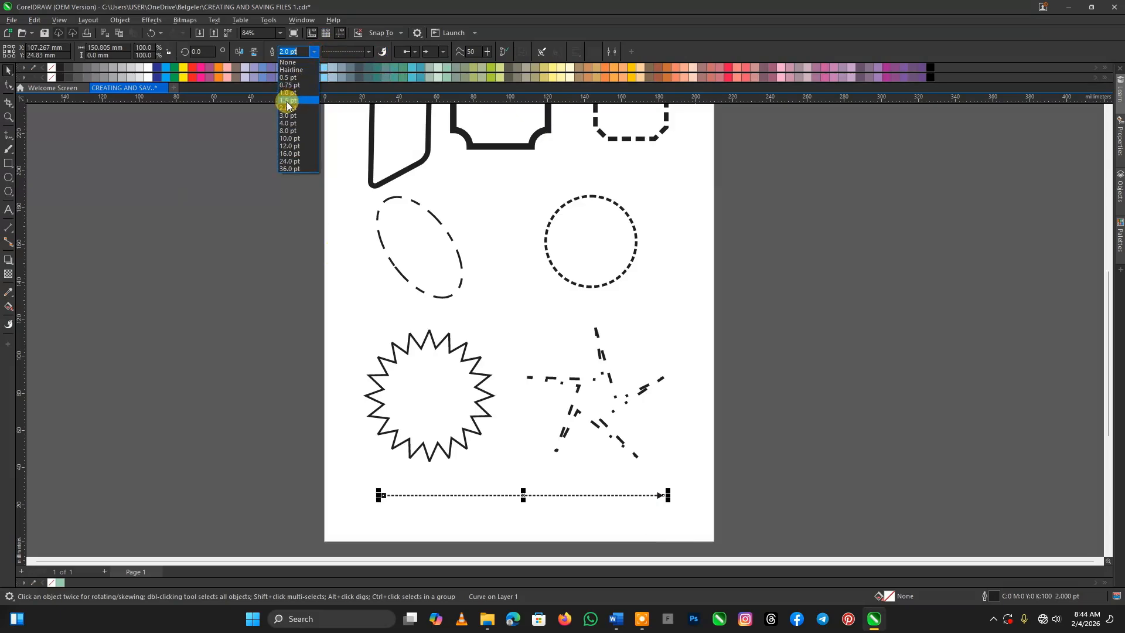
left_click(286, 109)
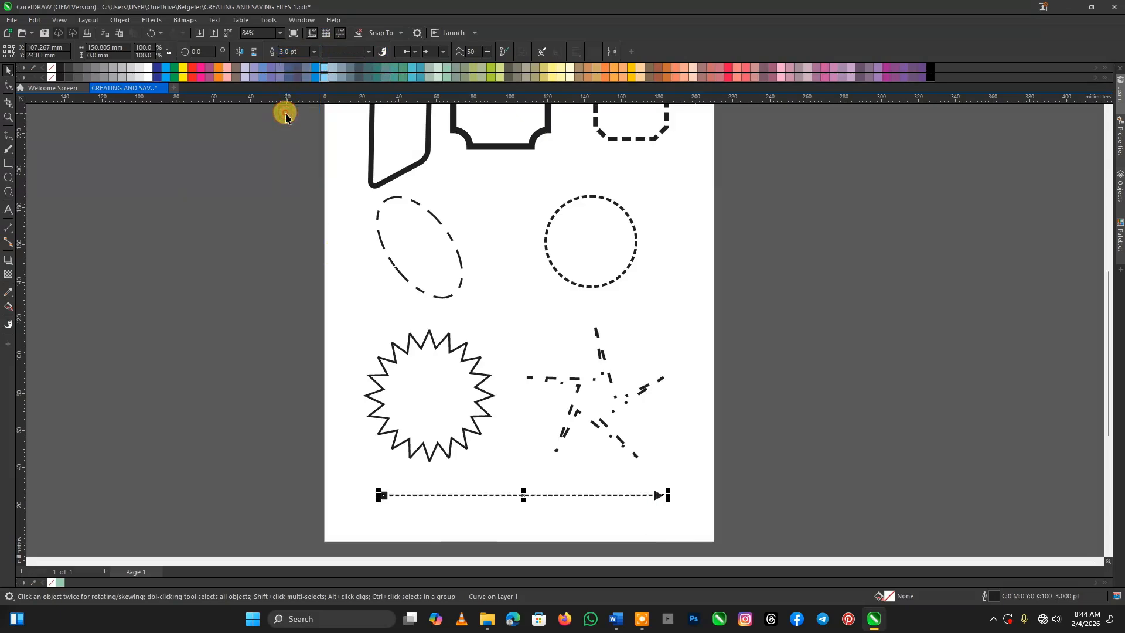
left_click(913, 521)
Step: Move the dashed arrow line up about 8 mm and change its end arrowhead to a feathered, notched-tail shape
left_click_drag(656, 495, 655, 482)
left_click(443, 52)
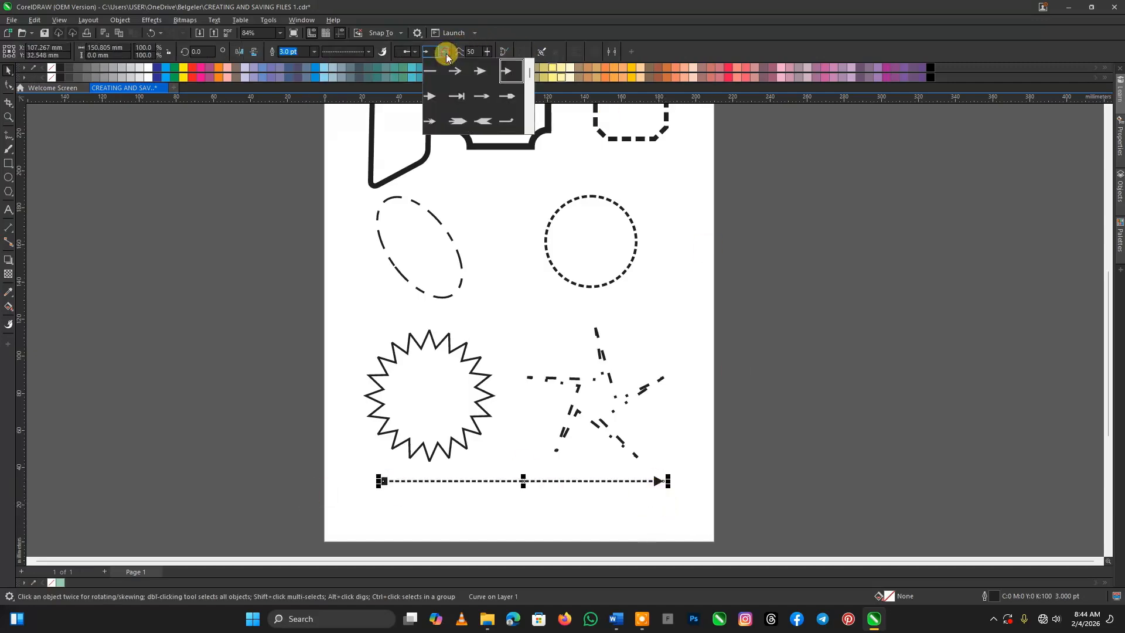
left_click(457, 120)
left_click(831, 416)
scroll(514, 512, "down", 2)
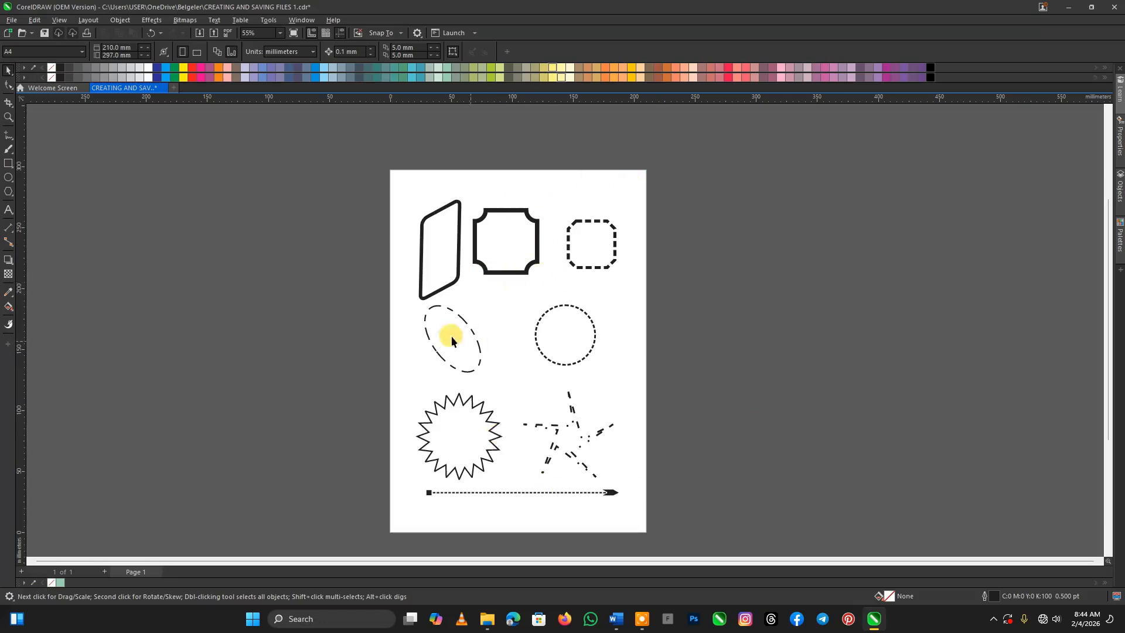
Step: Fill the slanted rounded rectangle with red and the scalloped-corner square with violet-blue (#3300CC)
left_click(446, 258)
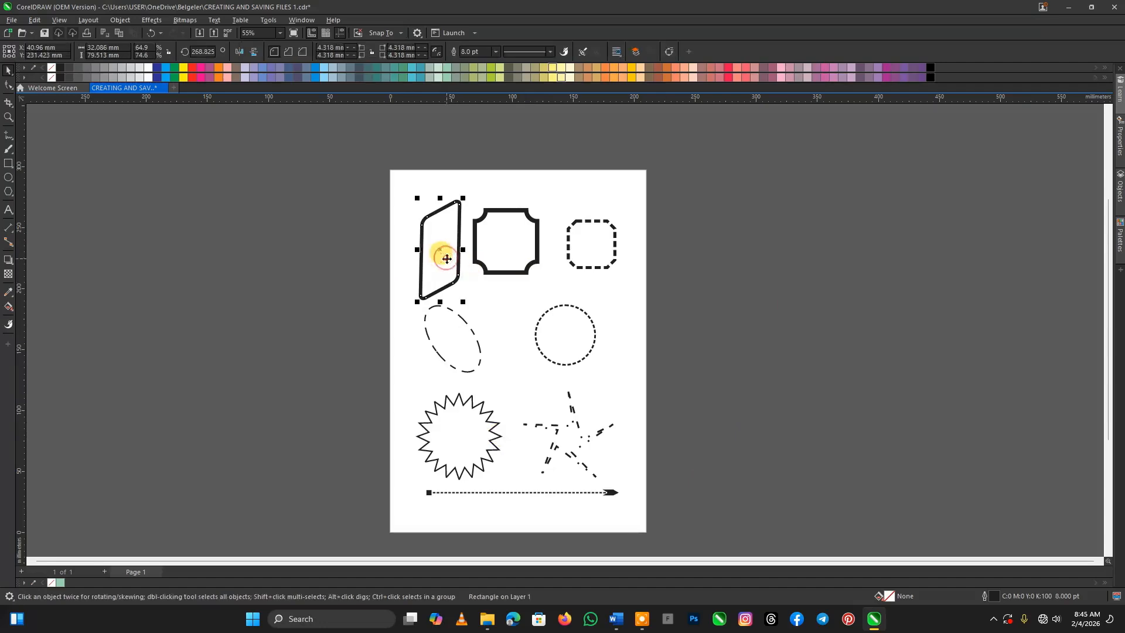
left_click(191, 78)
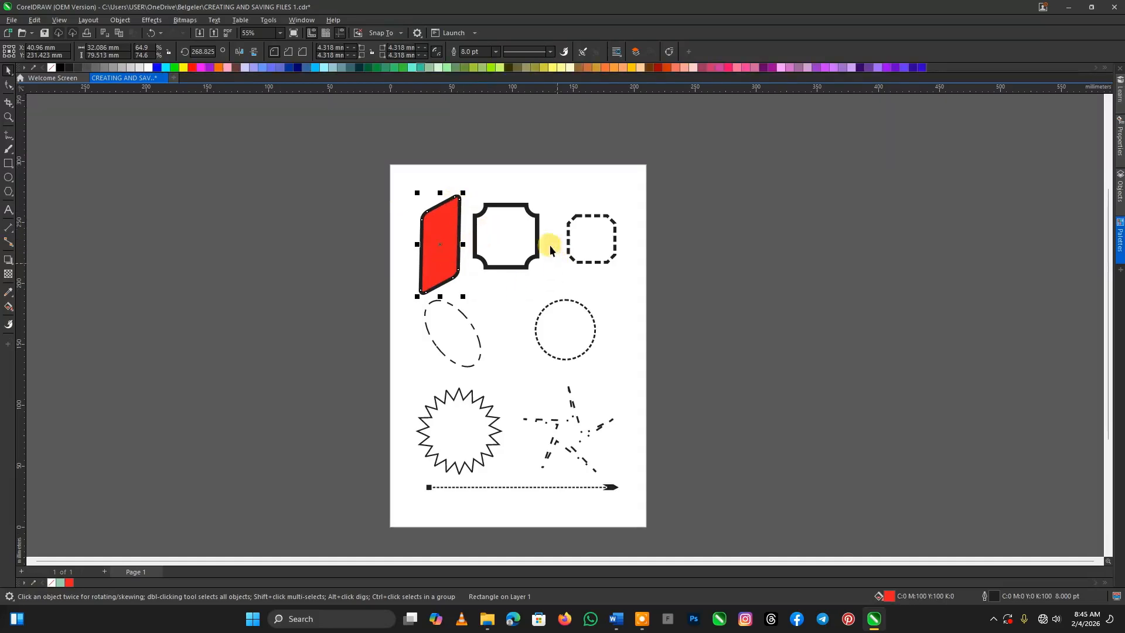
left_click(515, 238)
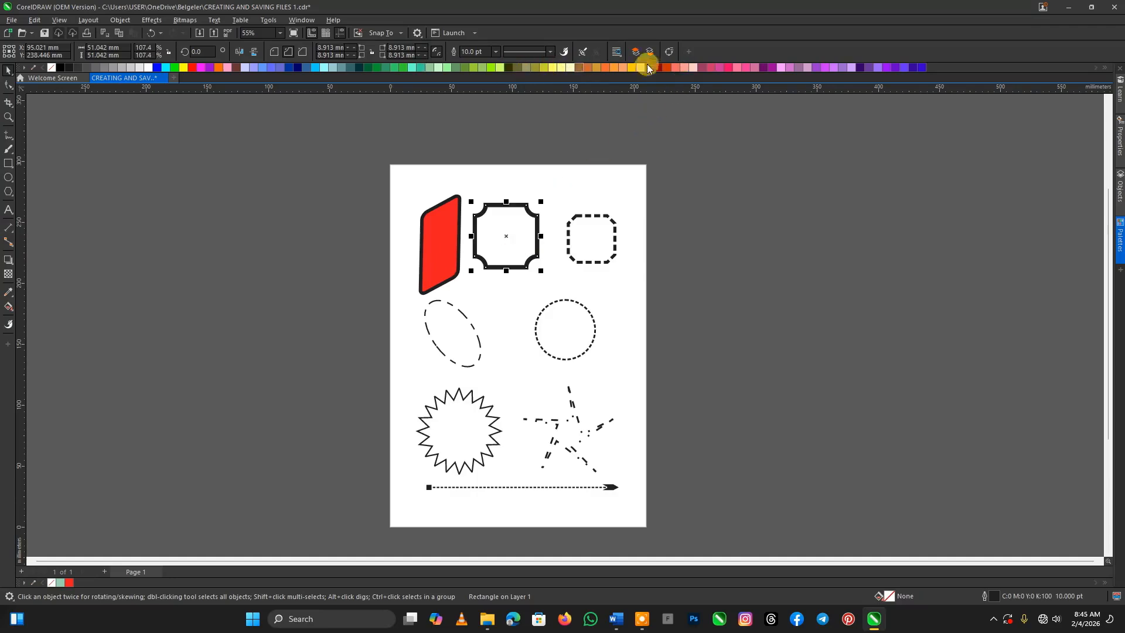
left_click(922, 68)
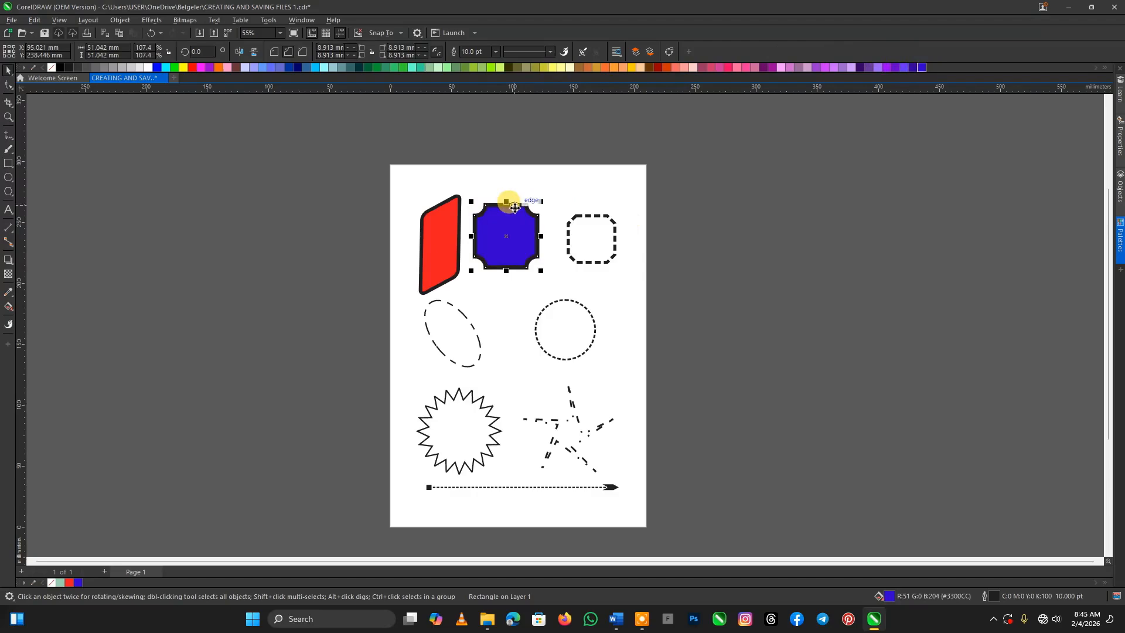
Step: Fill the dashed chamfered square with dark red and the dashed circle with dark blue
scroll(646, 231, "up", 2)
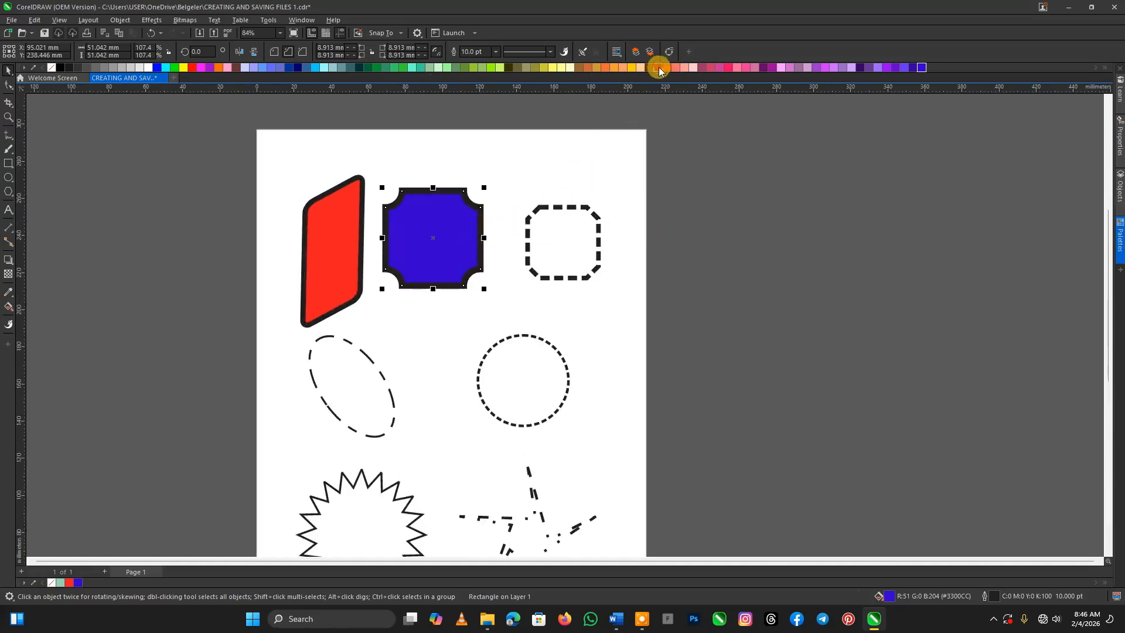
left_click_drag(658, 68, 566, 242)
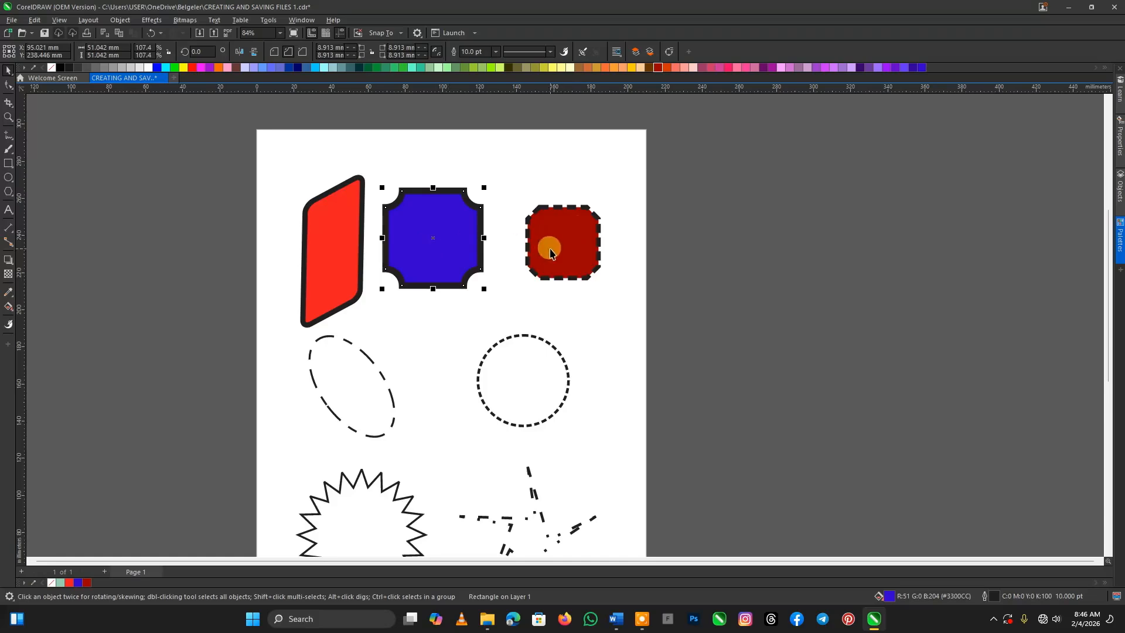
left_click(445, 235)
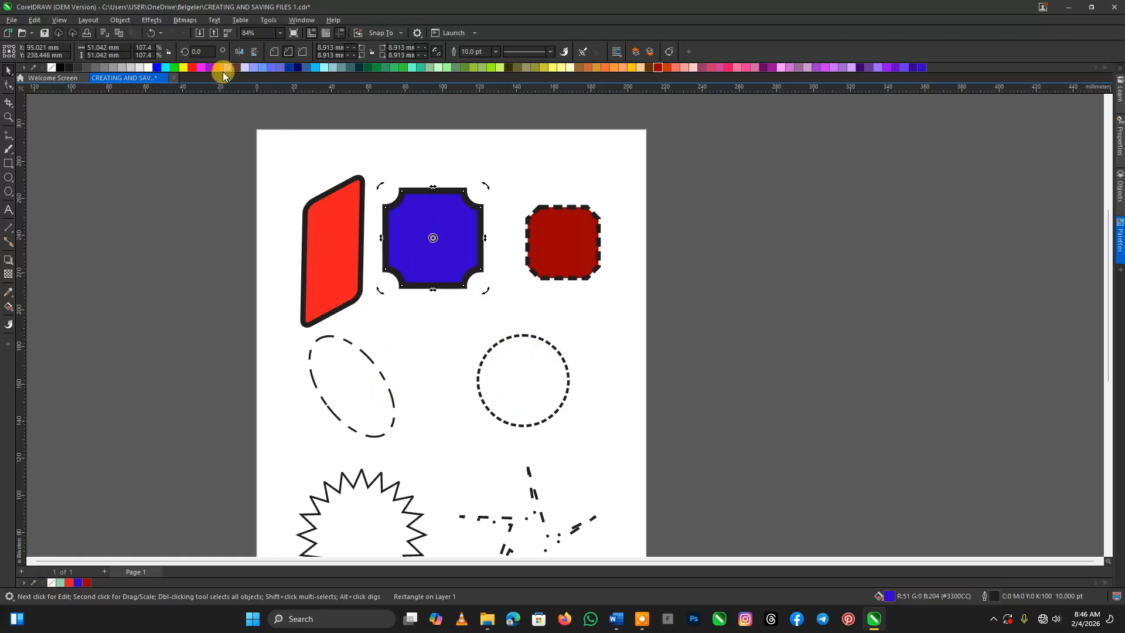
left_click_drag(289, 68, 522, 378)
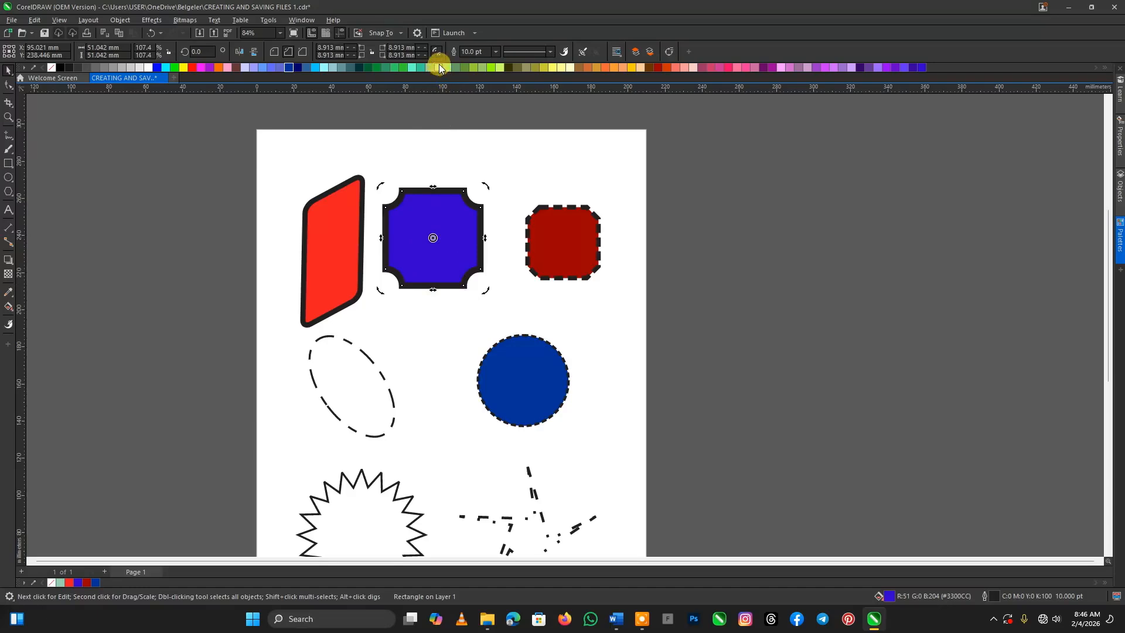
Step: Fill the tilted dashed ellipse with orange (#FF6600)
left_click(784, 273)
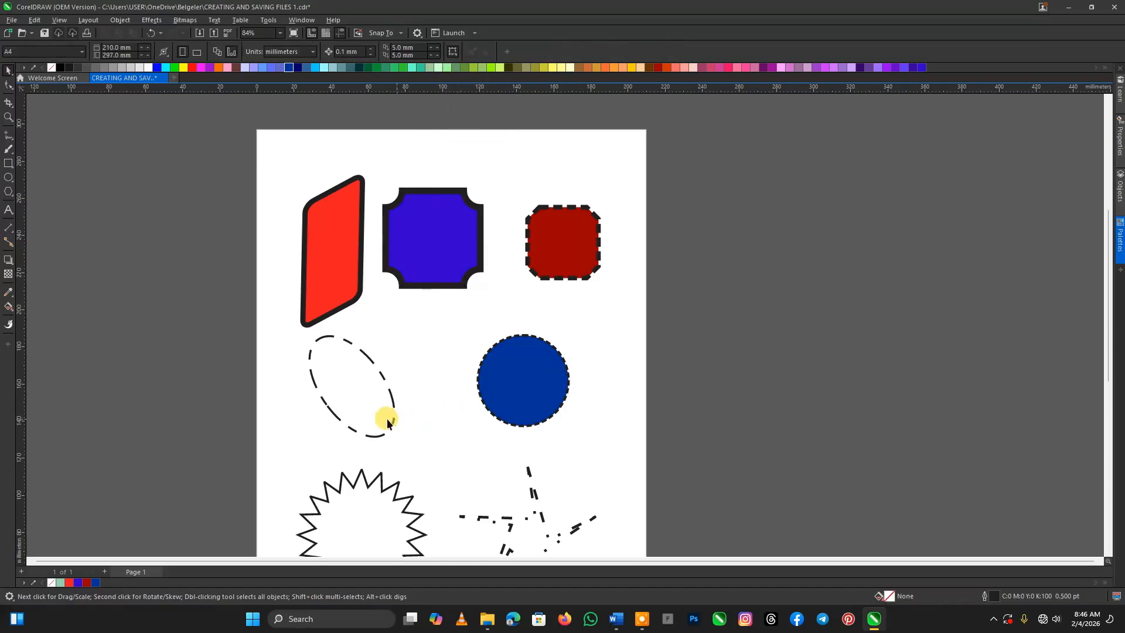
left_click(363, 392)
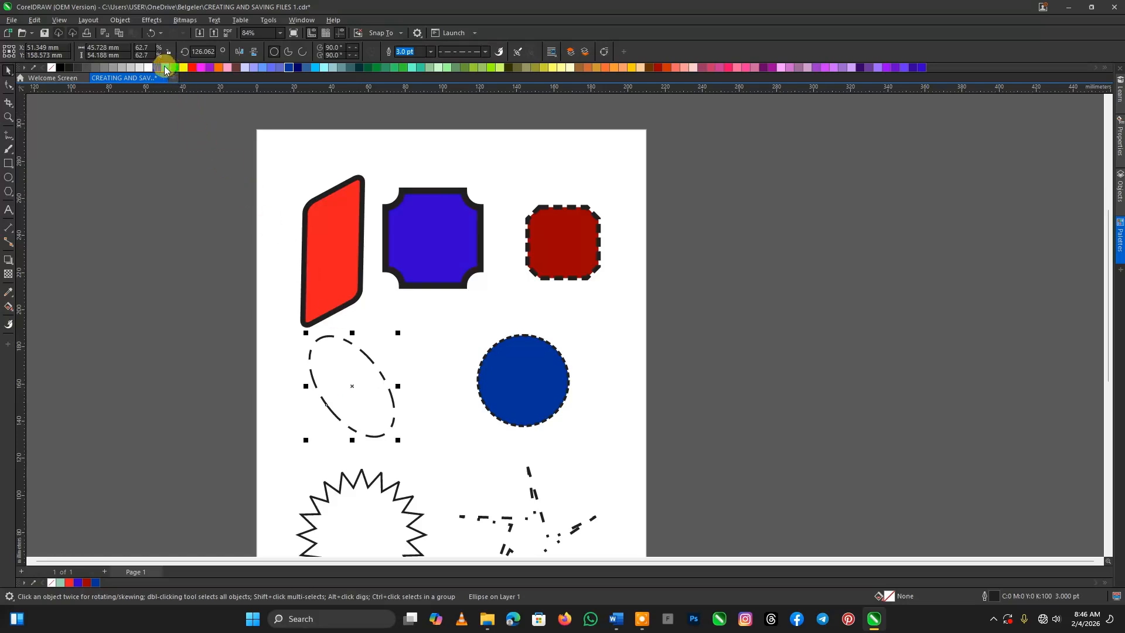
left_click(219, 67)
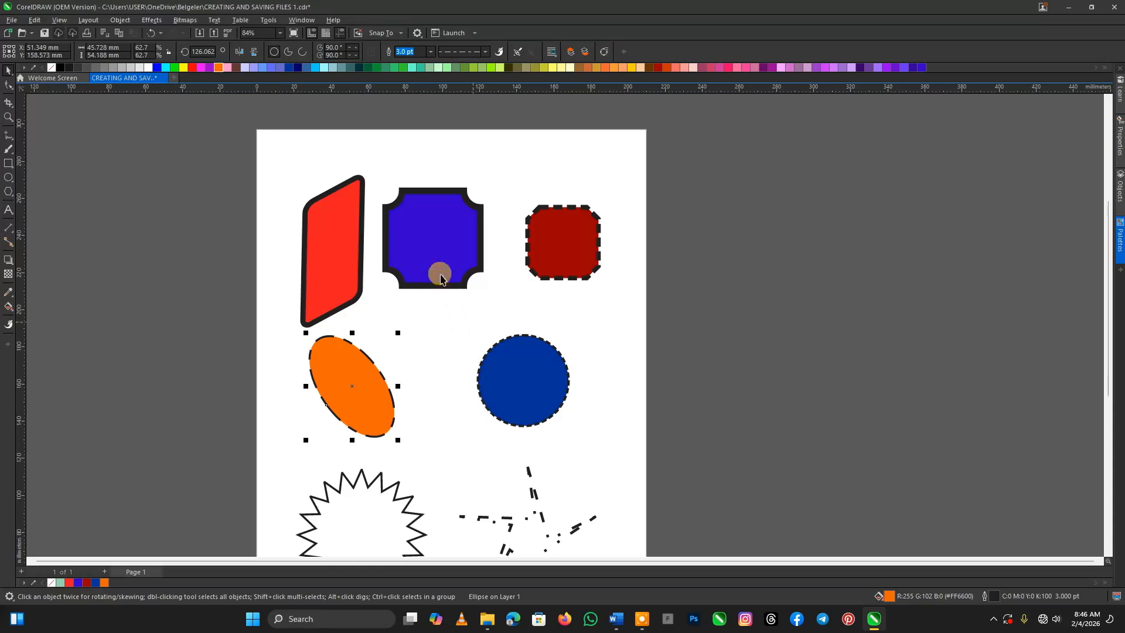
Step: Apply a black-to-white linear fountain fill to the starburst with the Interactive Fill tool
scroll(432, 344, "down", 2)
scroll(432, 410, "up", 2)
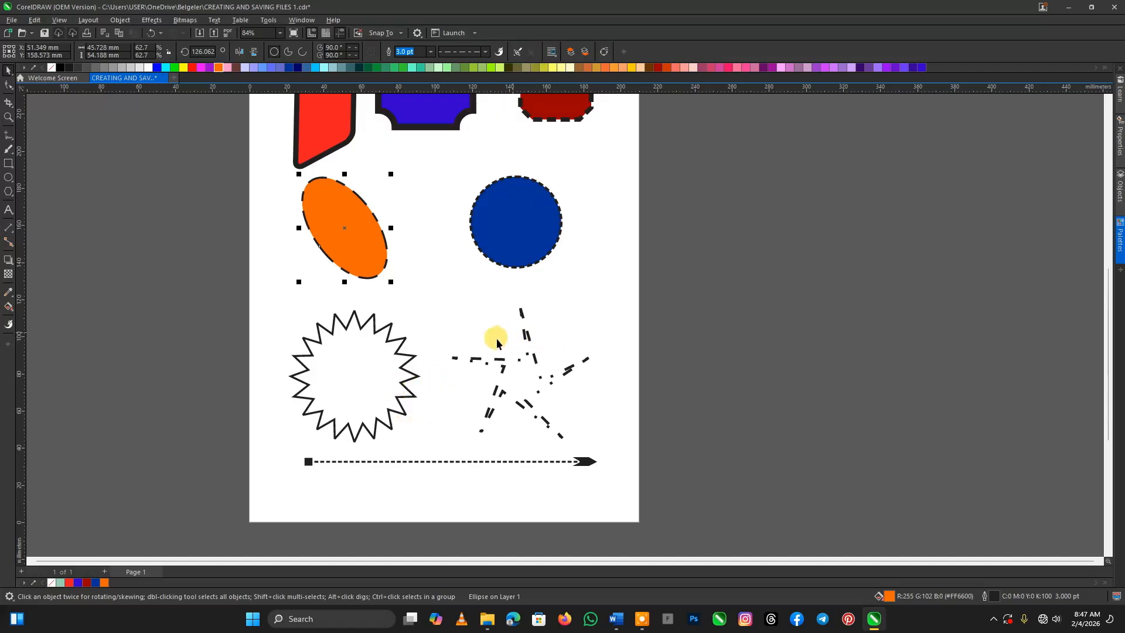
left_click(353, 397)
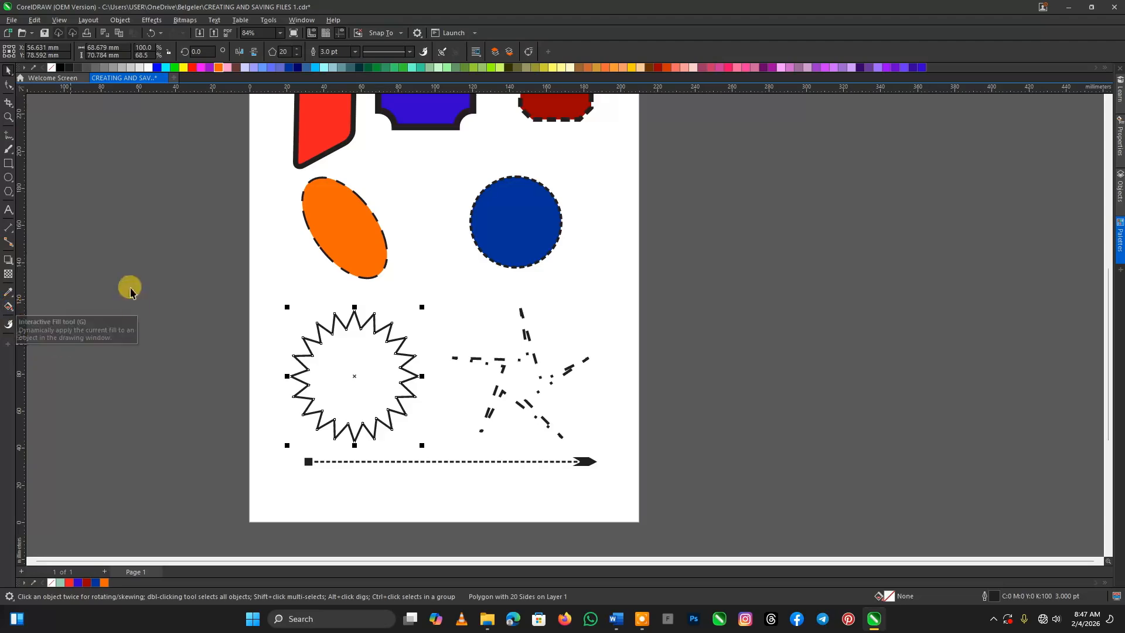
left_click(9, 307)
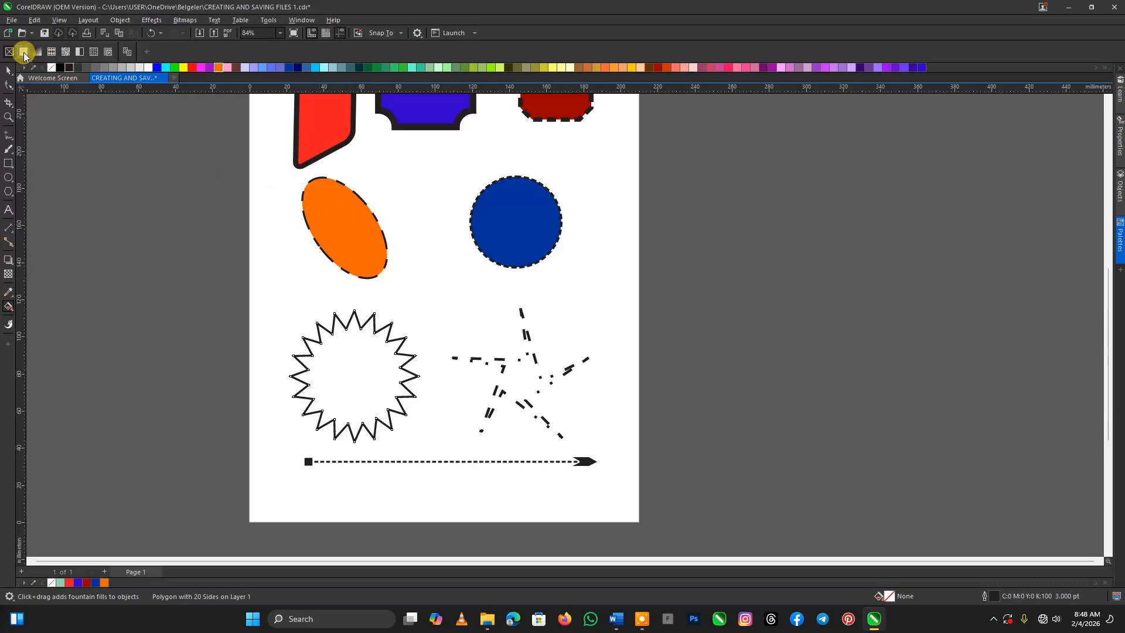
left_click(80, 55)
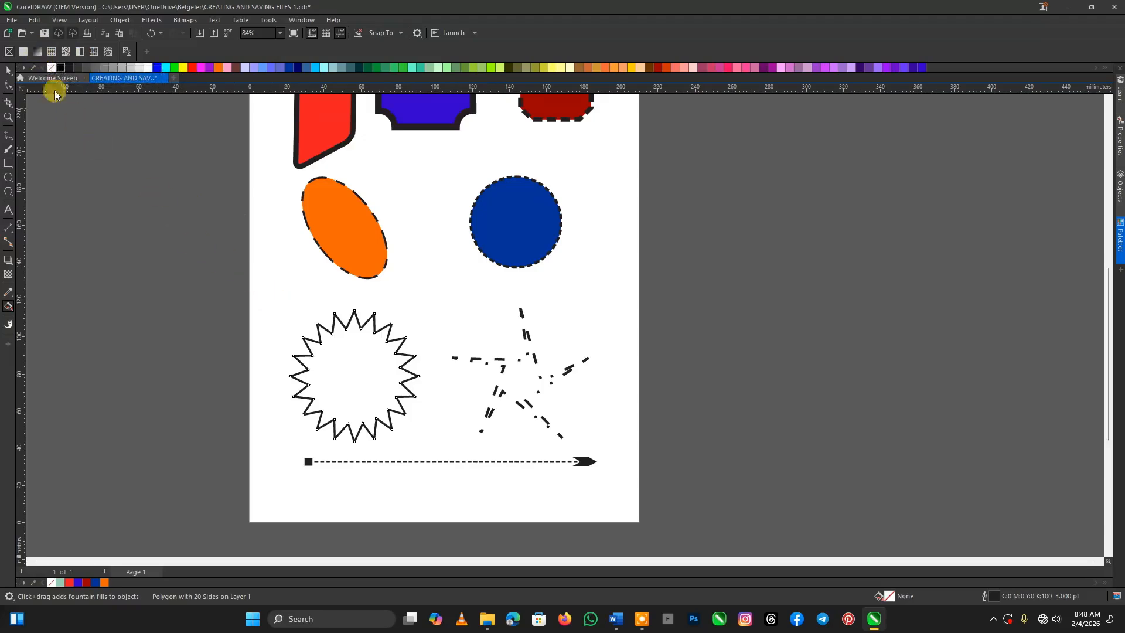
left_click(39, 57)
left_click(38, 53)
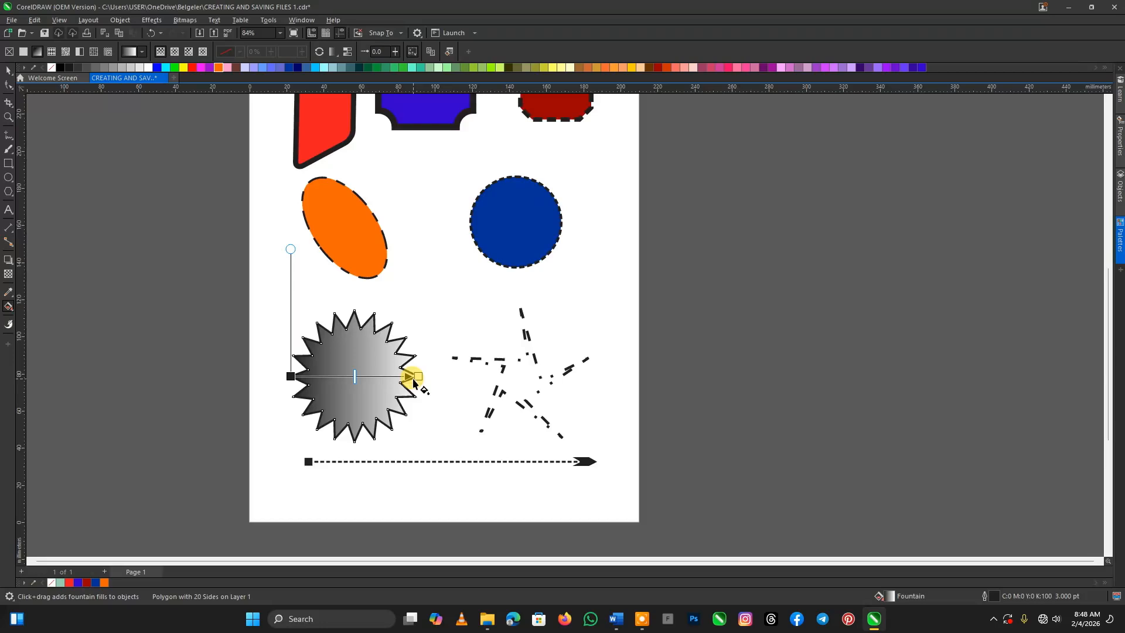
Step: Set the starburst fill's black start node to 50% transparency and reset it to 0%
scroll(381, 392, "up", 1)
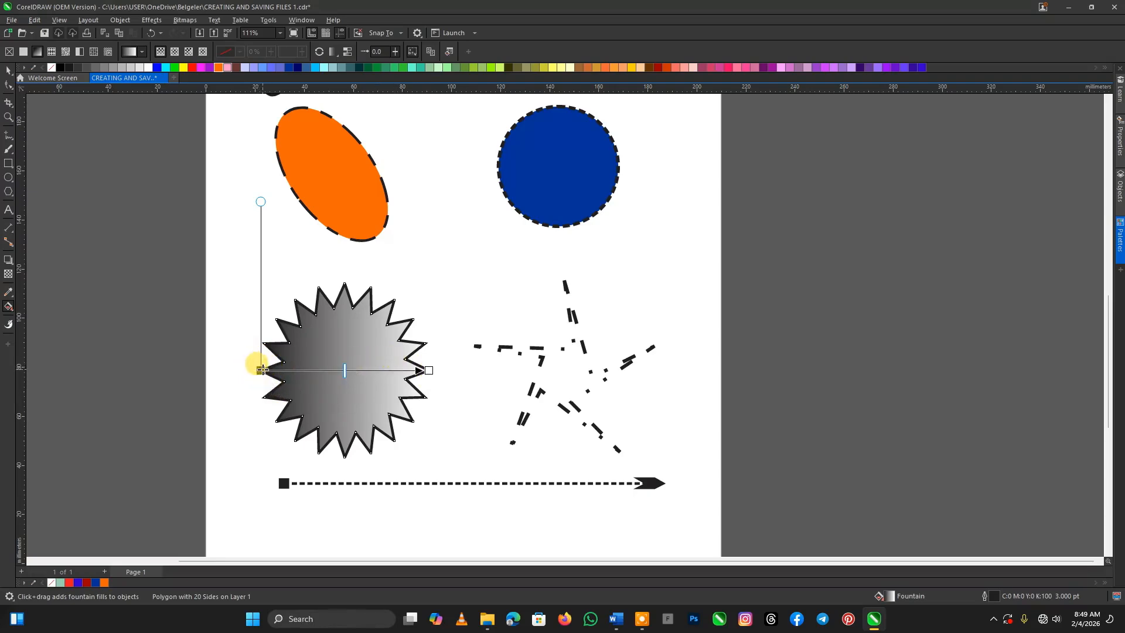
left_click(261, 370)
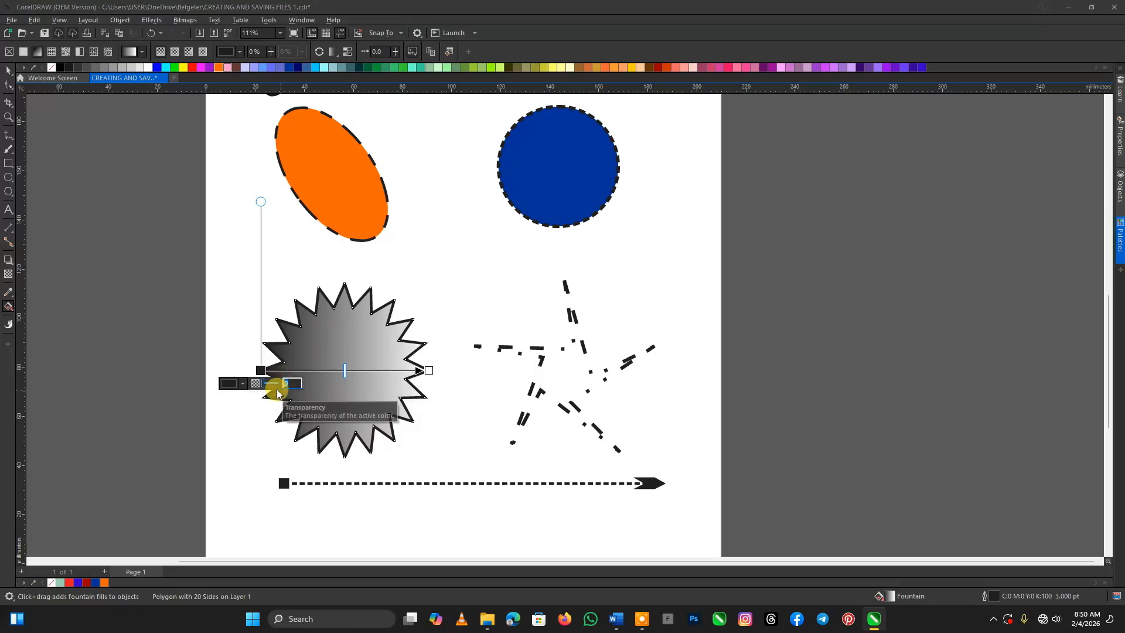
type("50")
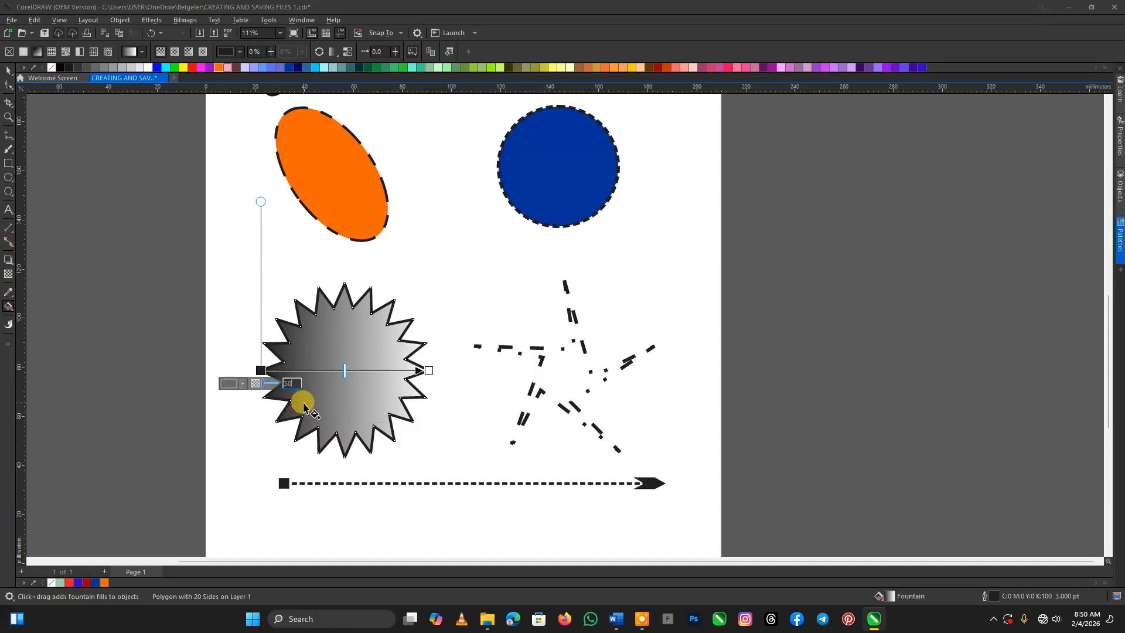
key("Return")
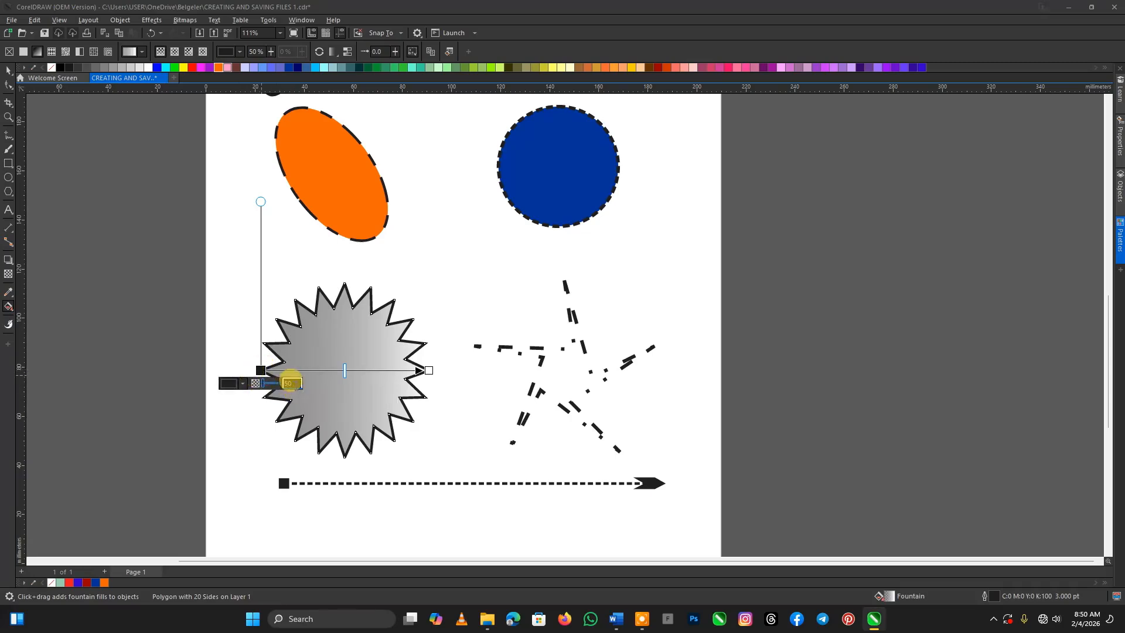
left_click(293, 384)
type("0")
key("Return")
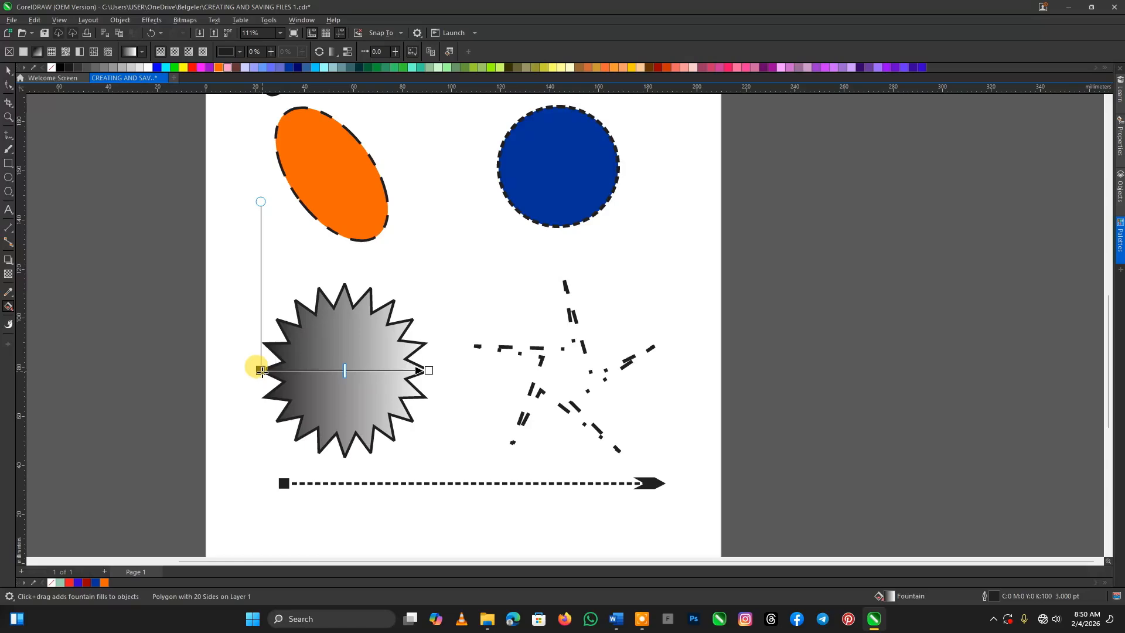
Step: Recolor the start node of the starburst's fountain fill through red and blue to dark green (C87 M38 Y100 K37)
left_click(262, 370)
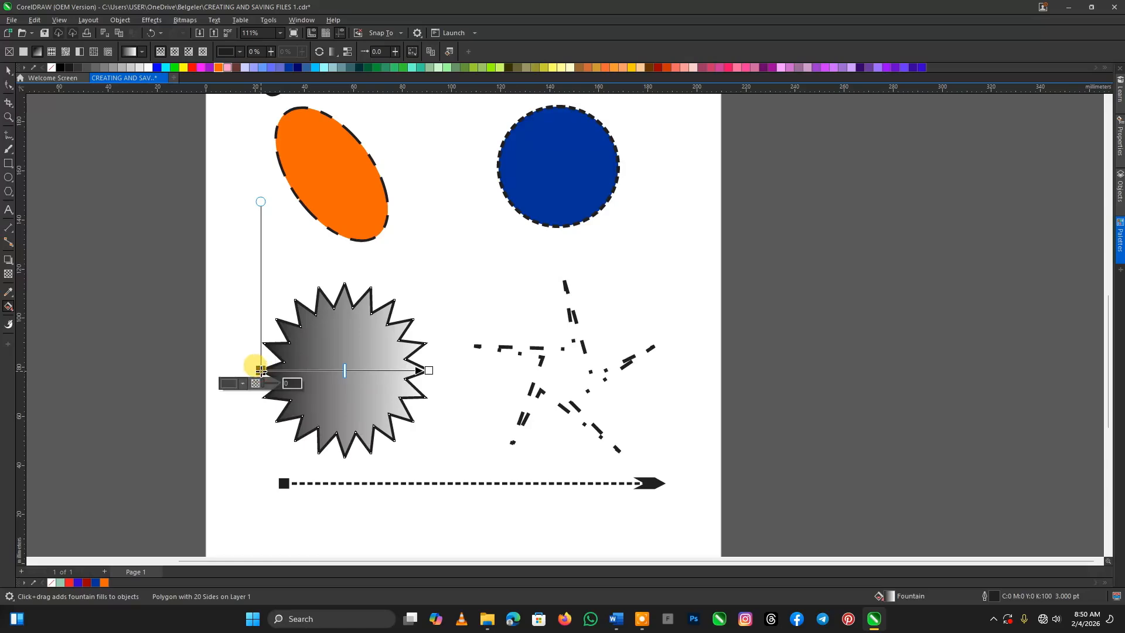
left_click(230, 386)
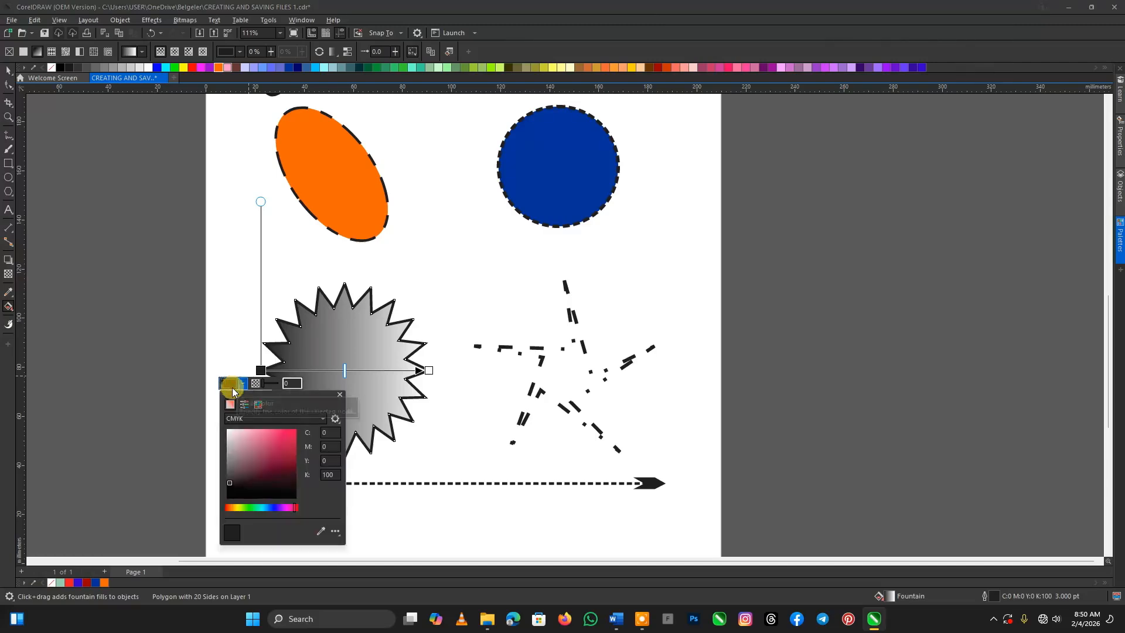
left_click(294, 470)
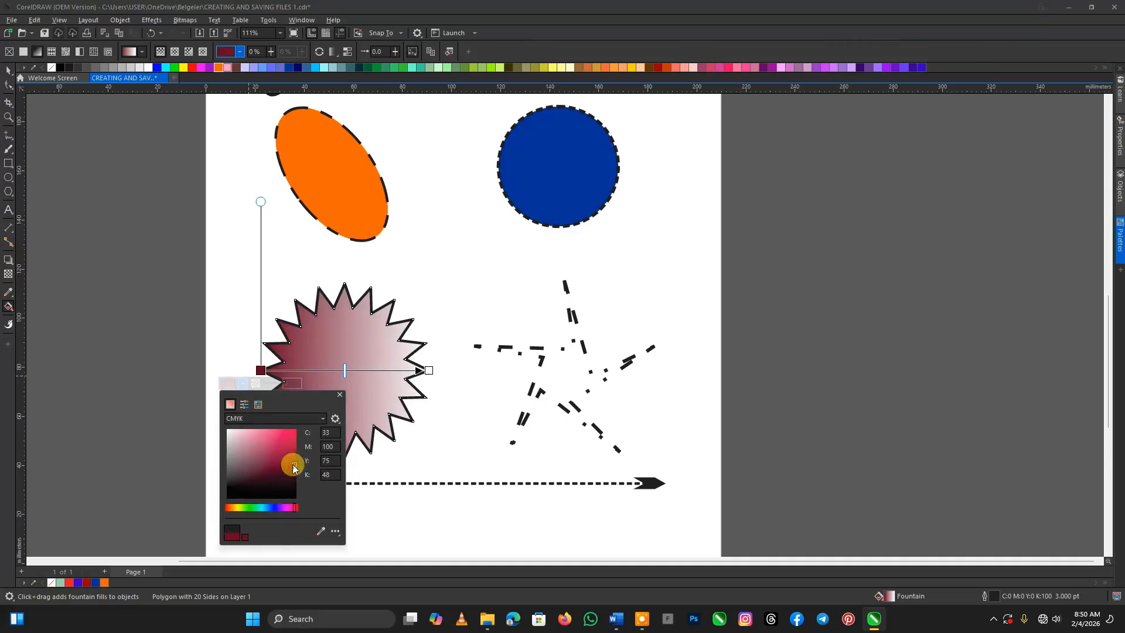
left_click(276, 508)
left_click(285, 459)
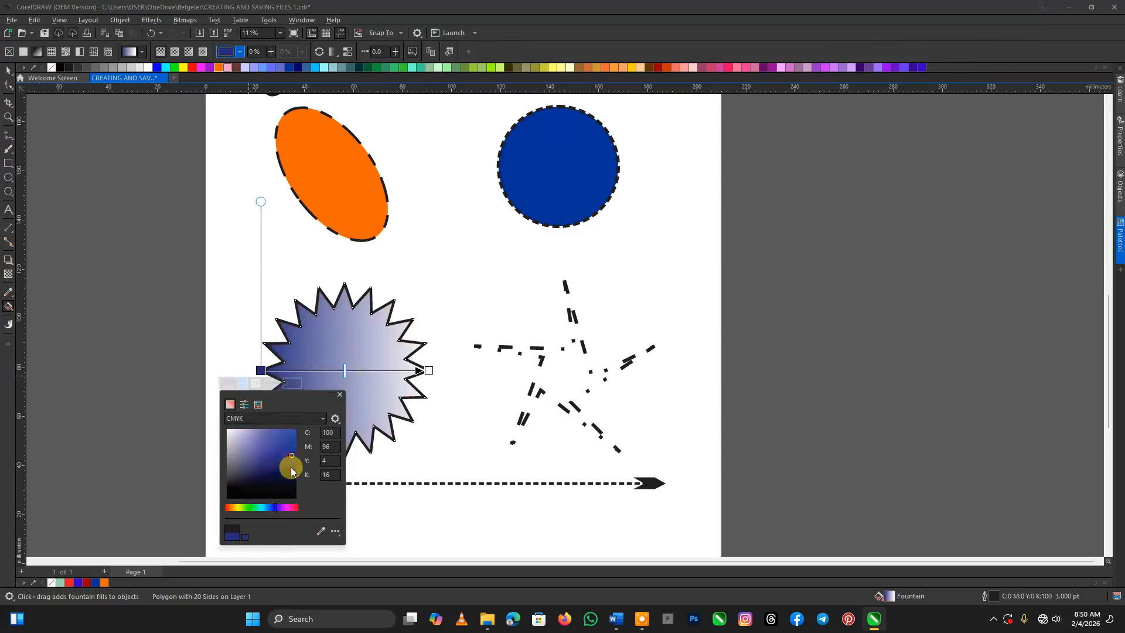
left_click(291, 469)
left_click(289, 470)
left_click(251, 507)
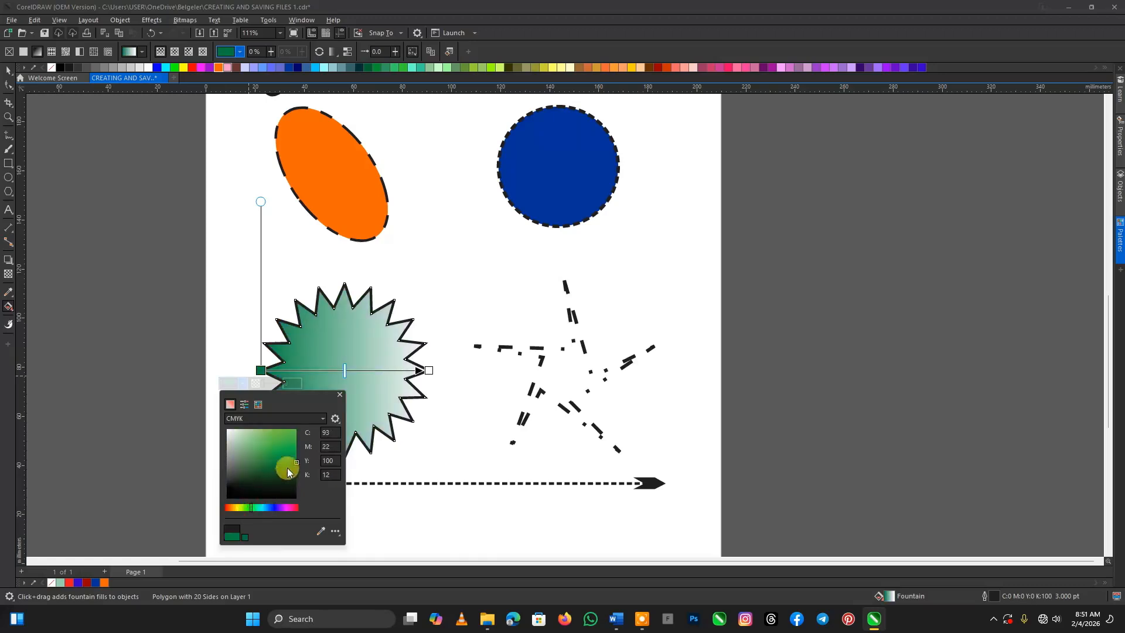
left_click_drag(287, 468, 276, 472)
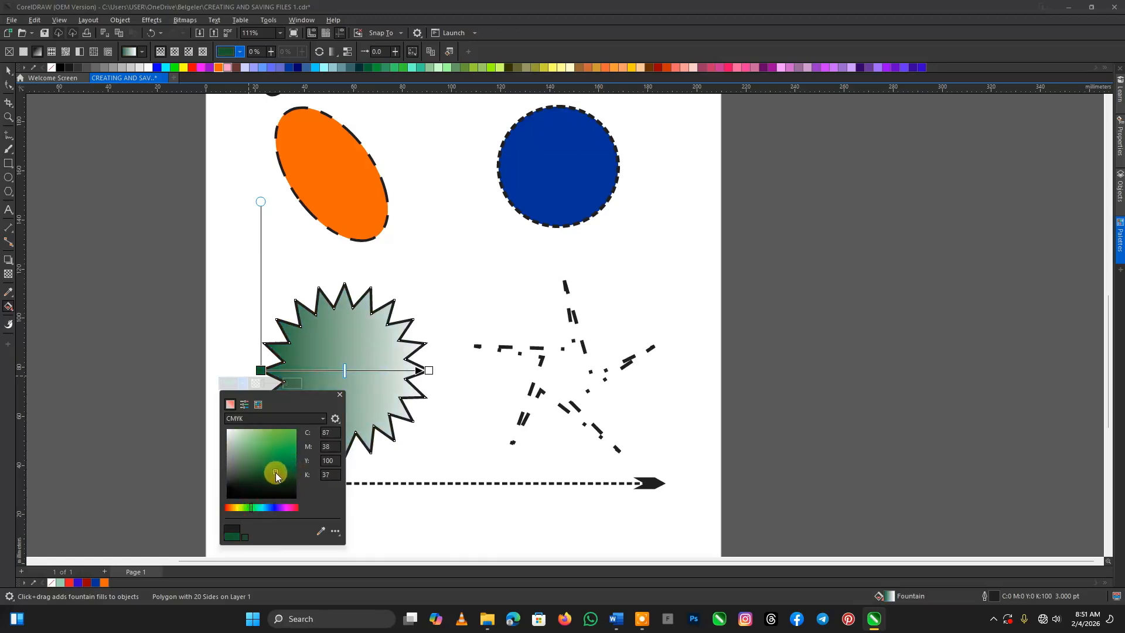
Step: Recolor the white end node of the starburst's fountain fill, trying red, lime and orange and settling on golden yellow
left_click(429, 370)
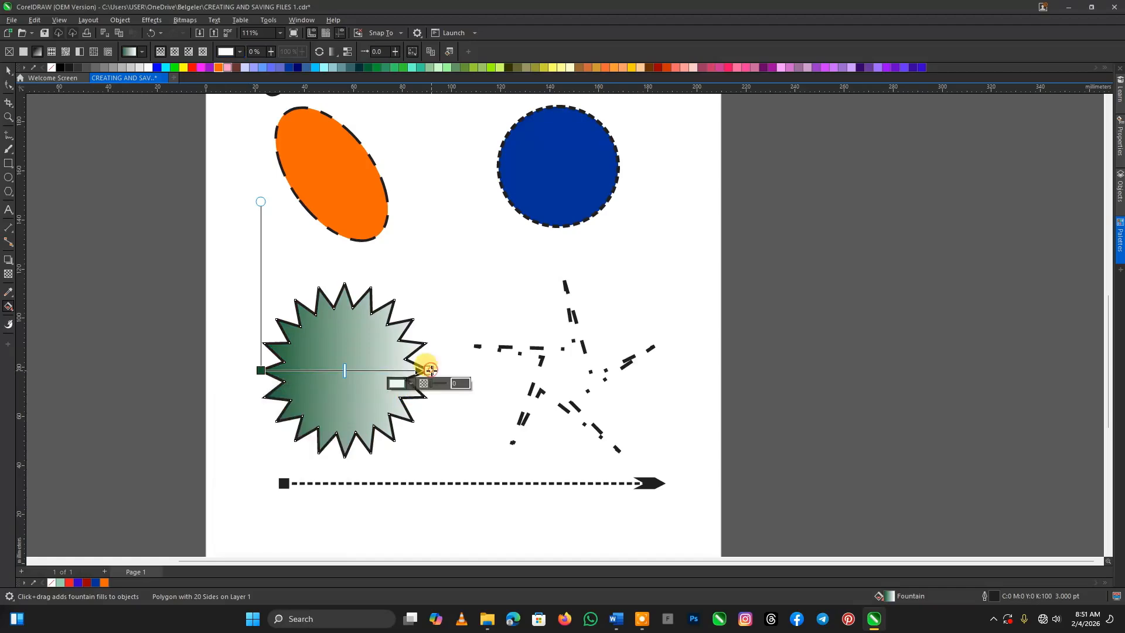
left_click(396, 384)
left_click_drag(431, 459, 456, 442)
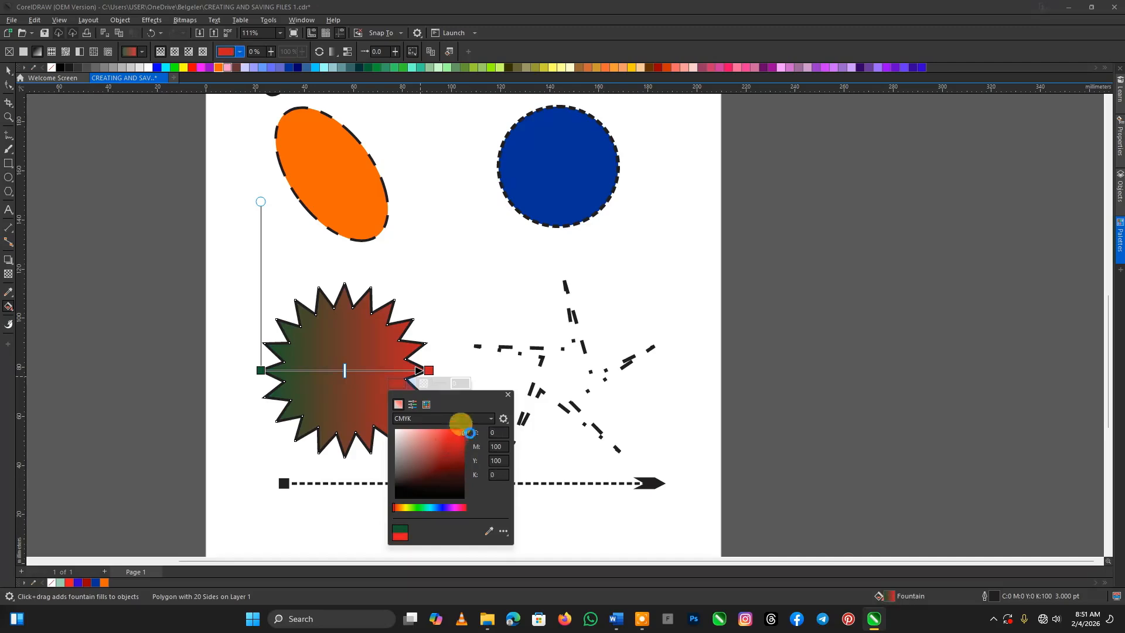
left_click(419, 508)
left_click(410, 509)
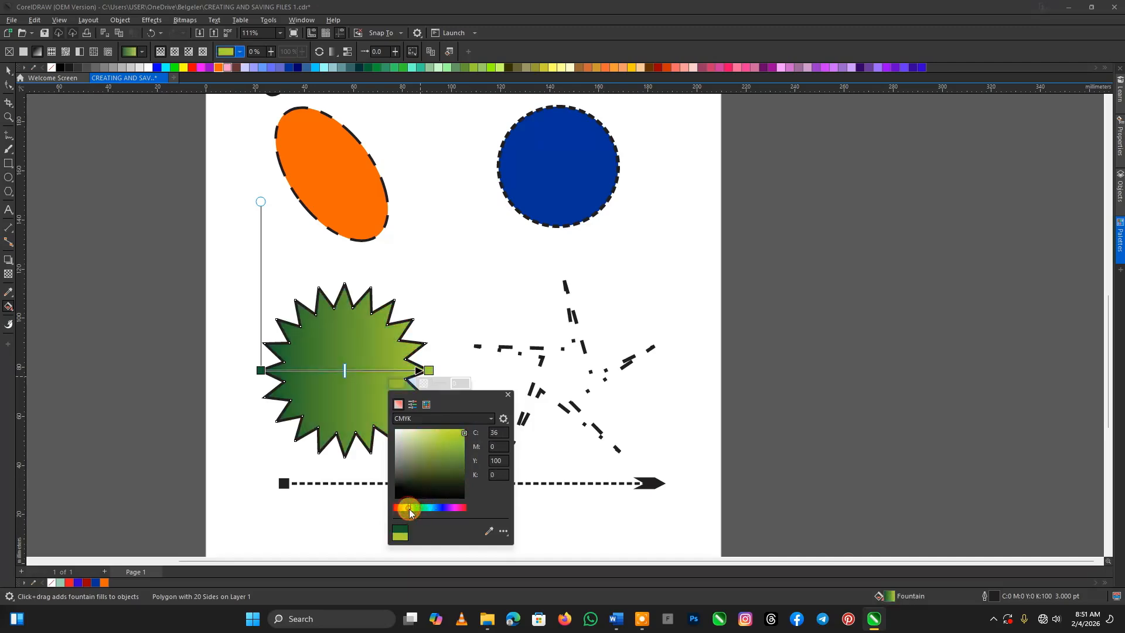
left_click(401, 507)
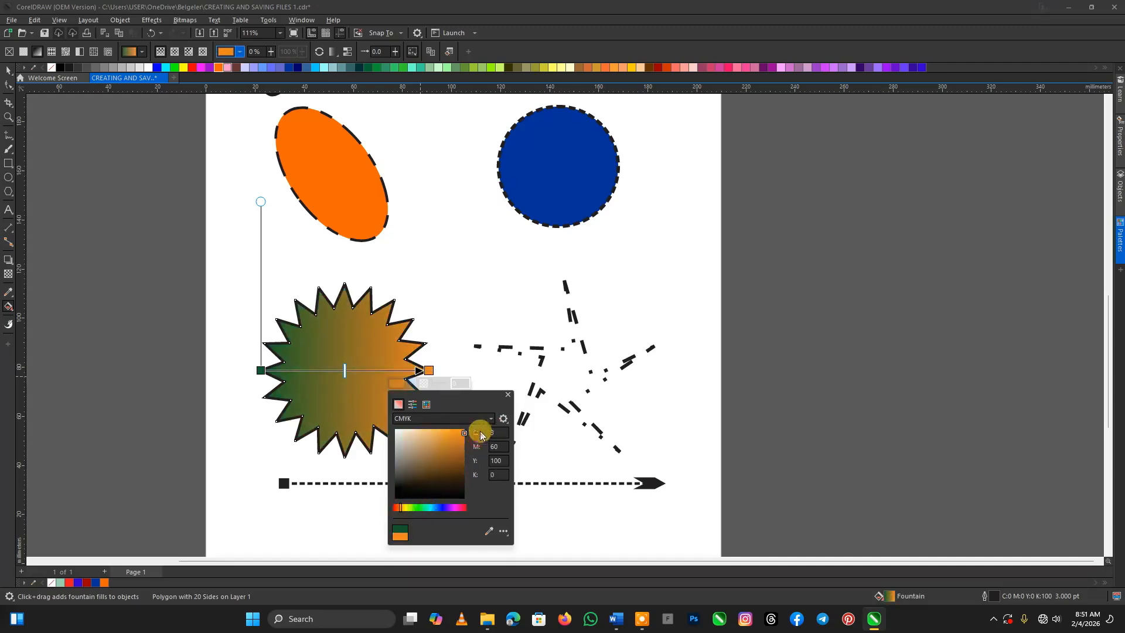
left_click(405, 507)
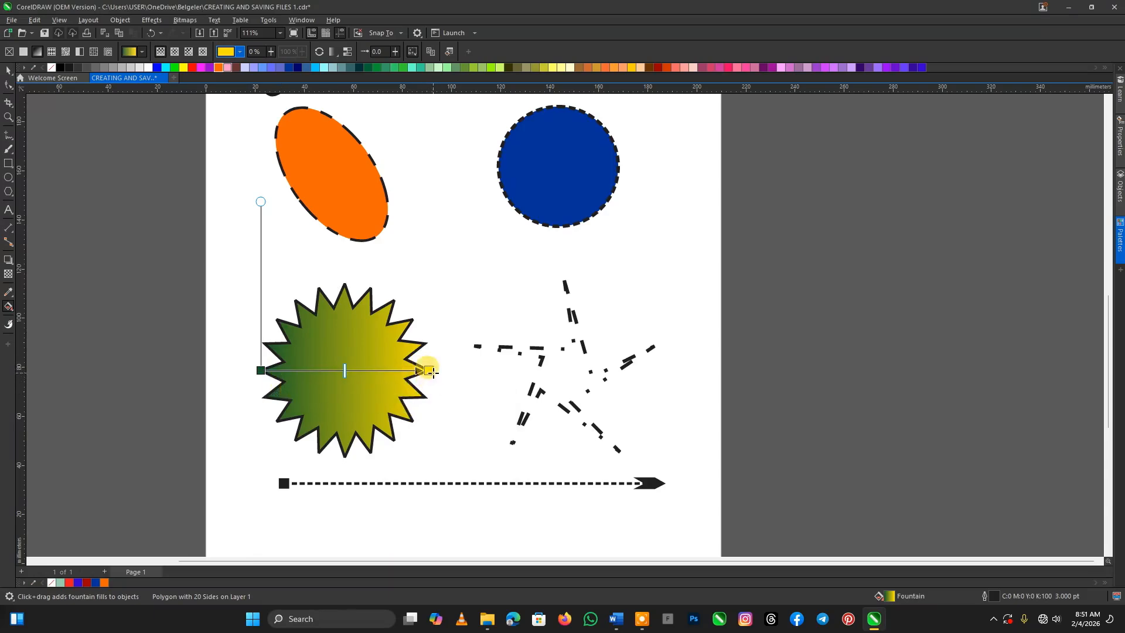
Step: Apply palette yellow to the fountain fill's end node and palette dark green to its start node
left_click(429, 370)
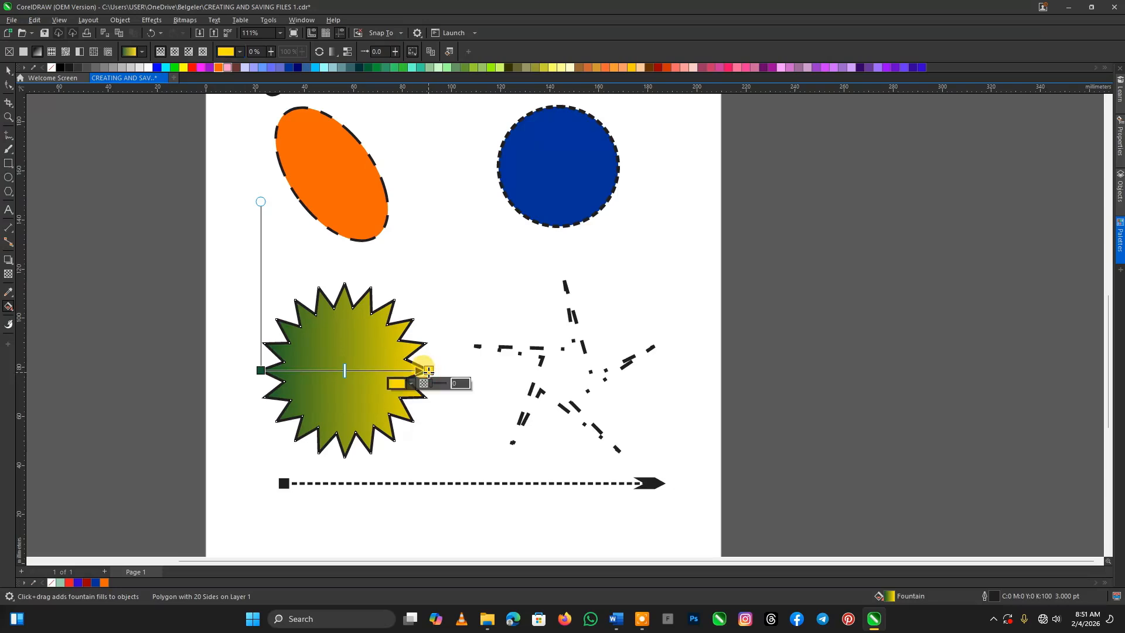
left_click(184, 67)
left_click(183, 67)
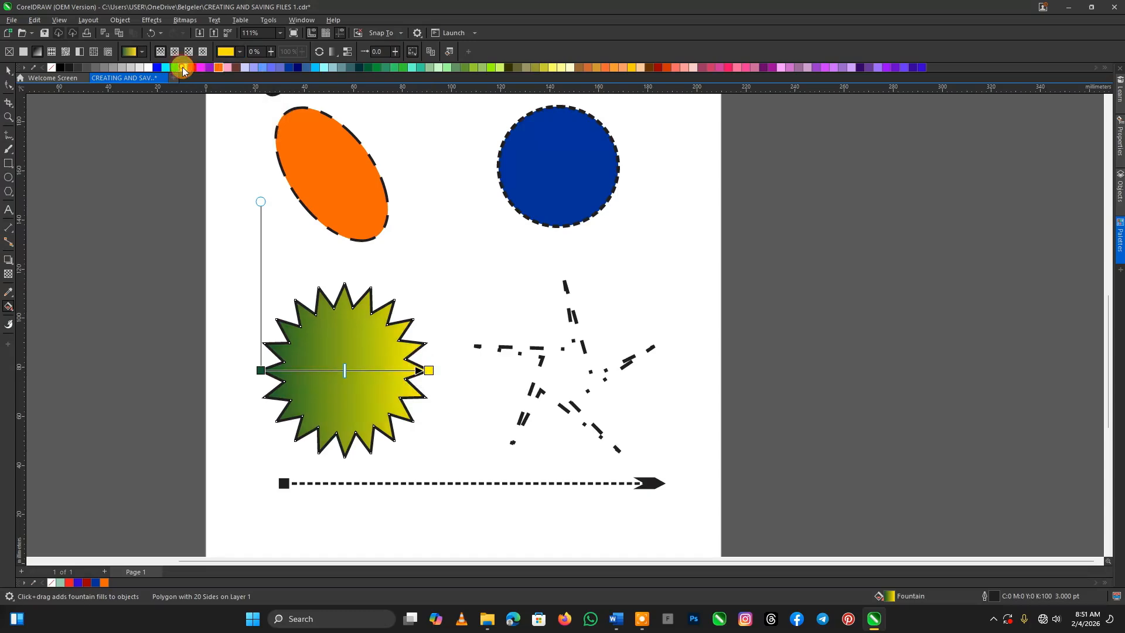
left_click(261, 369)
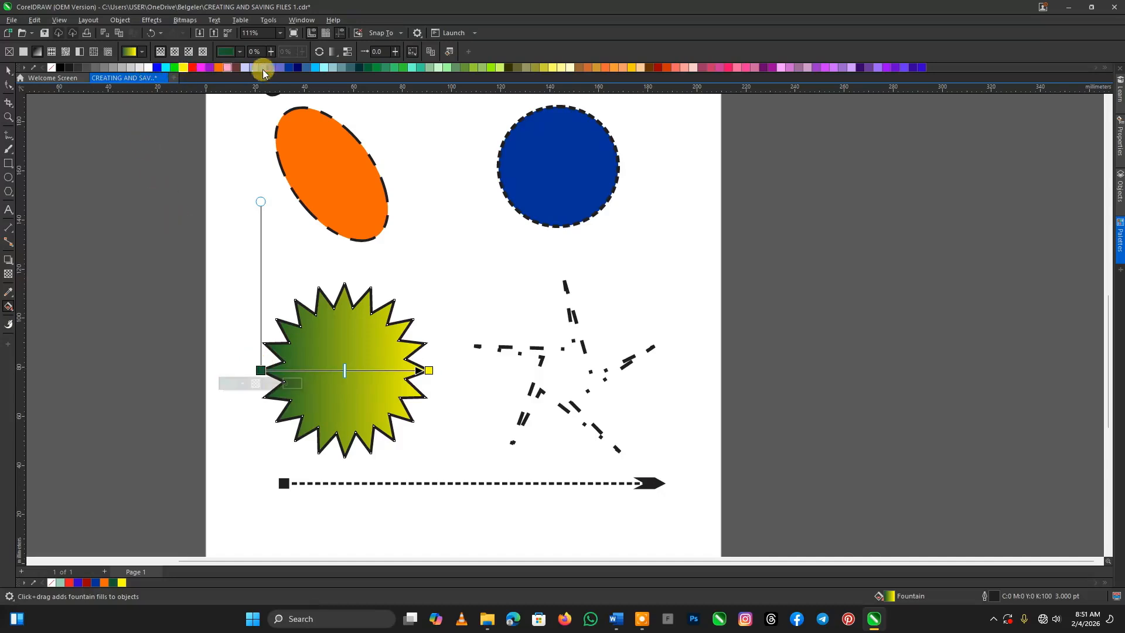
left_click(368, 67)
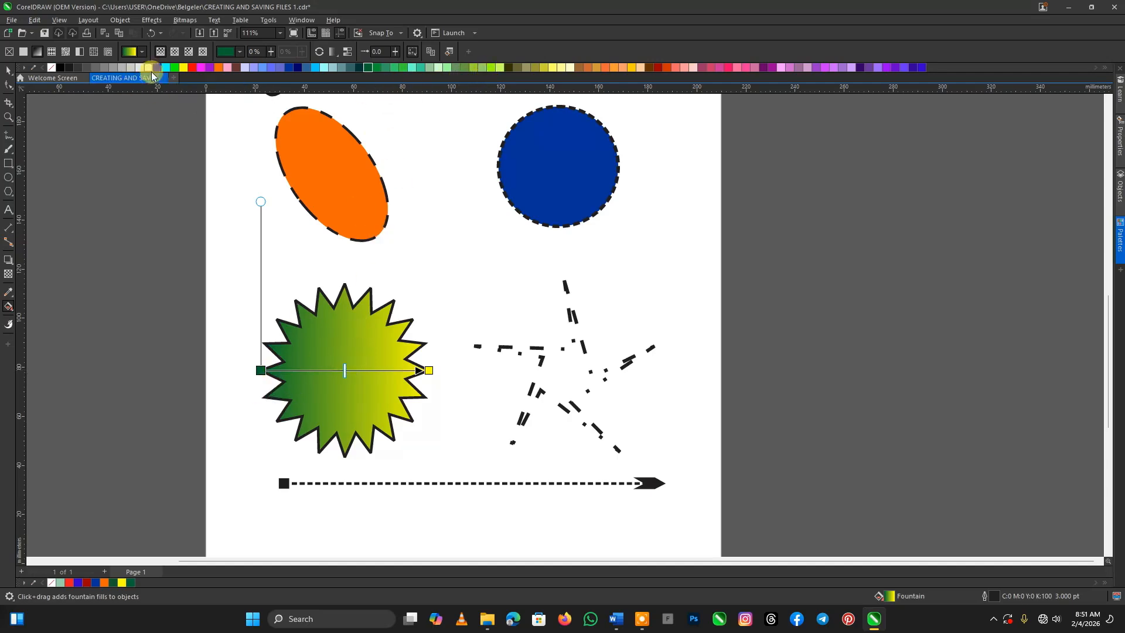
Step: Apply palette red to the starburst fill's start node and light pink to its end node
left_click_drag(190, 69, 260, 372)
left_click_drag(260, 373, 260, 371)
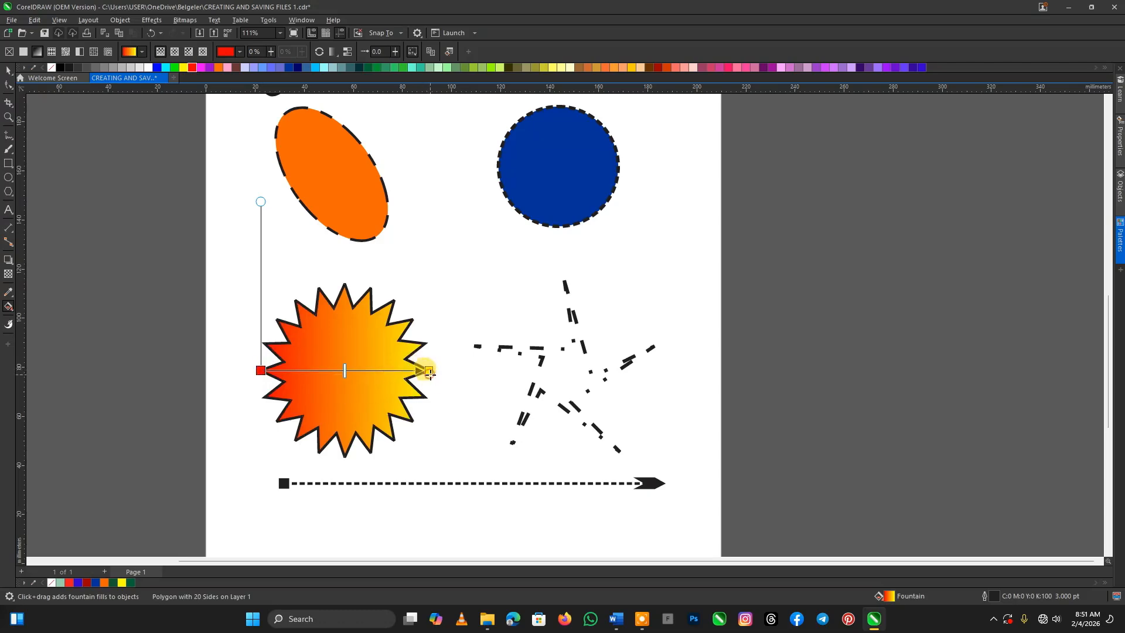
left_click(429, 371)
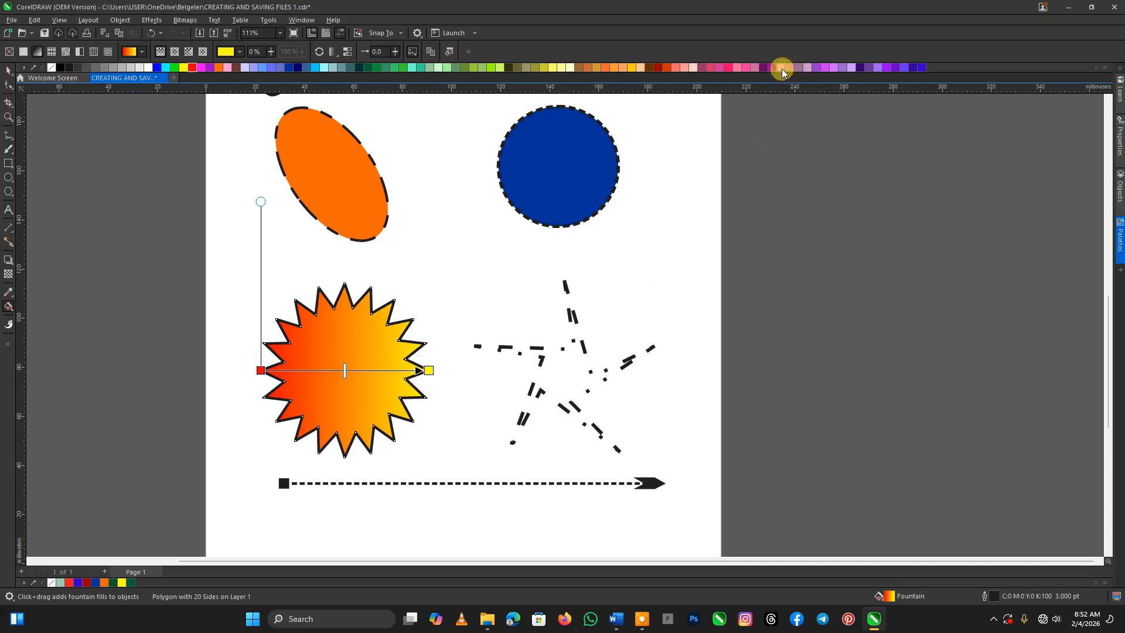
left_click_drag(781, 68, 429, 372)
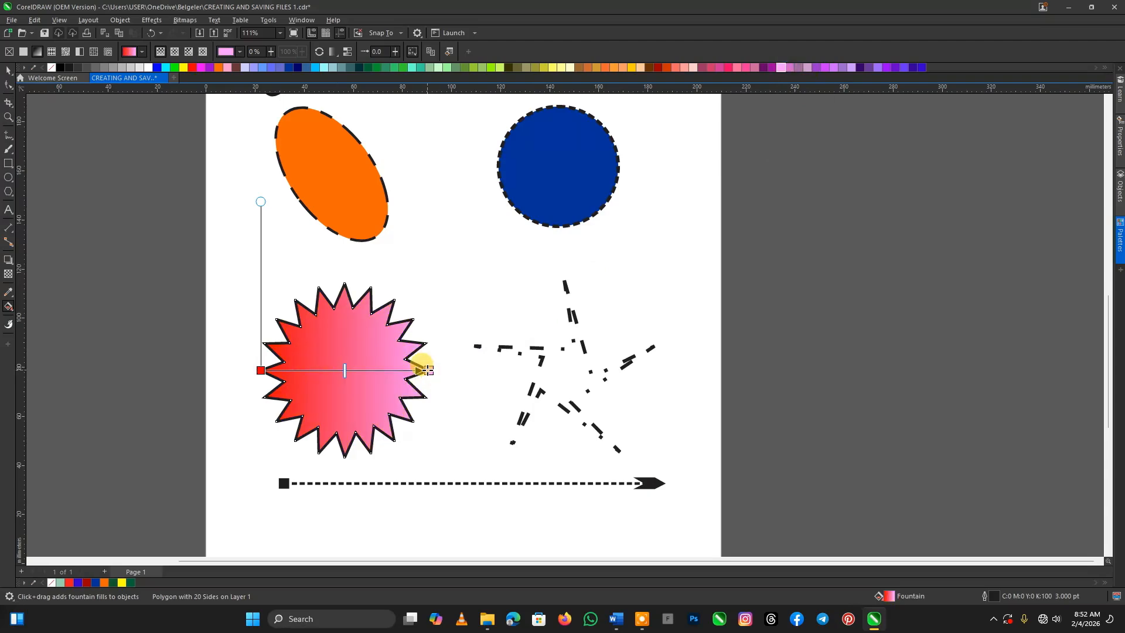
Step: Try light pink from the palette on the red start node, and undo the color change
left_click_drag(783, 68, 259, 371)
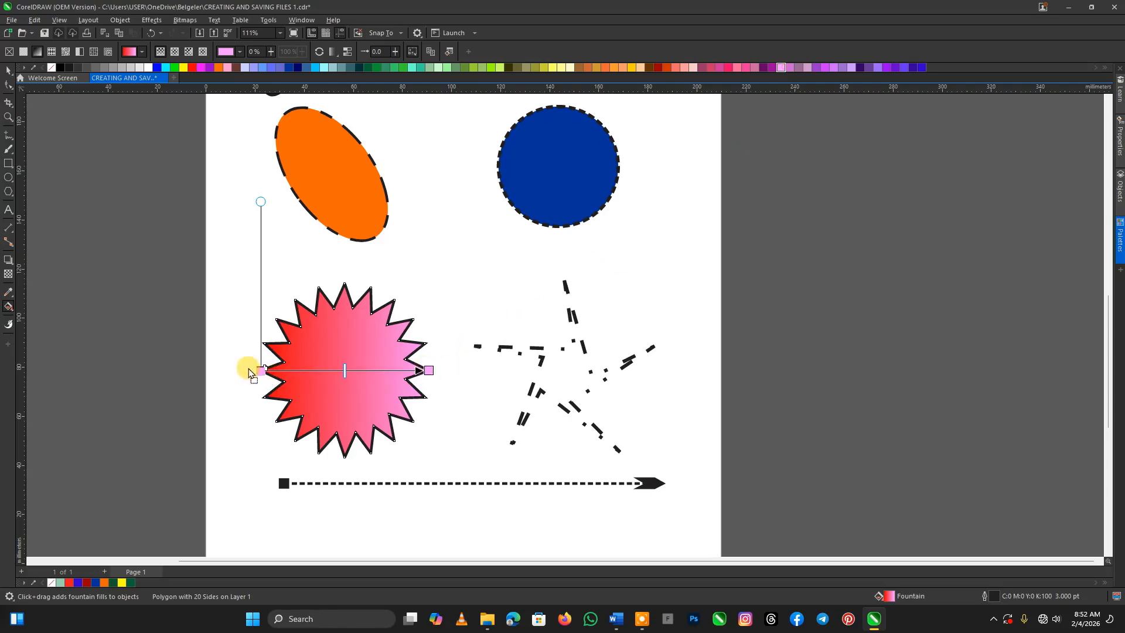
left_click_drag(249, 373, 249, 374)
left_click(617, 377)
left_click_drag(778, 68, 261, 371)
key("ctrl+z")
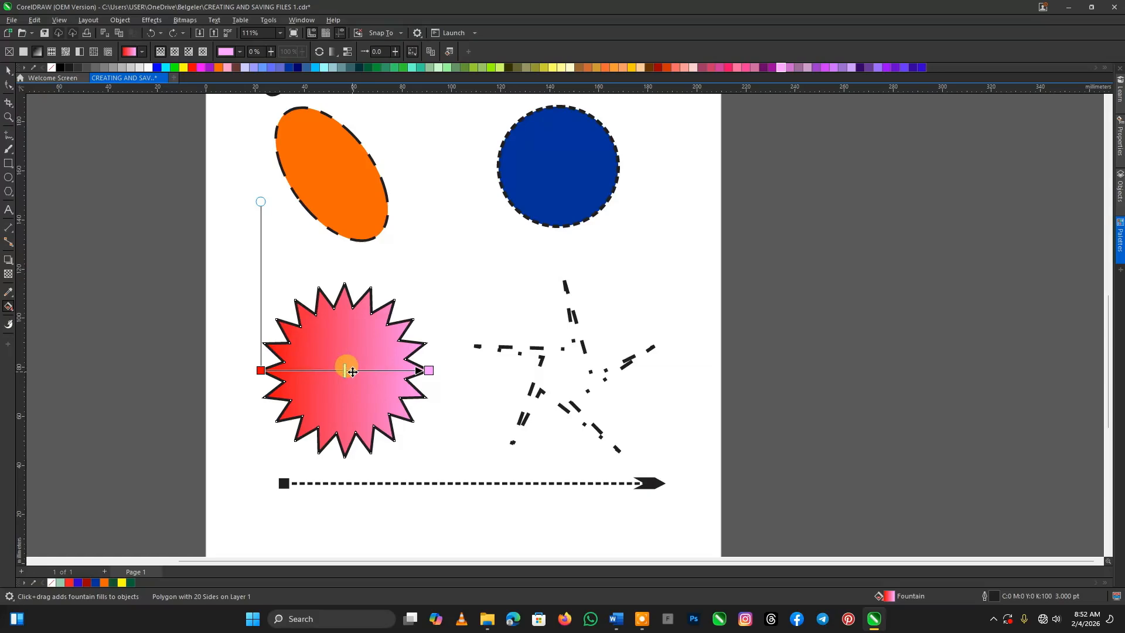
Step: Add a middle color node at 50% of the starburst's fountain fill and color it sky blue
left_click_drag(352, 372, 347, 371)
left_click(352, 371)
left_click_drag(351, 371, 344, 371)
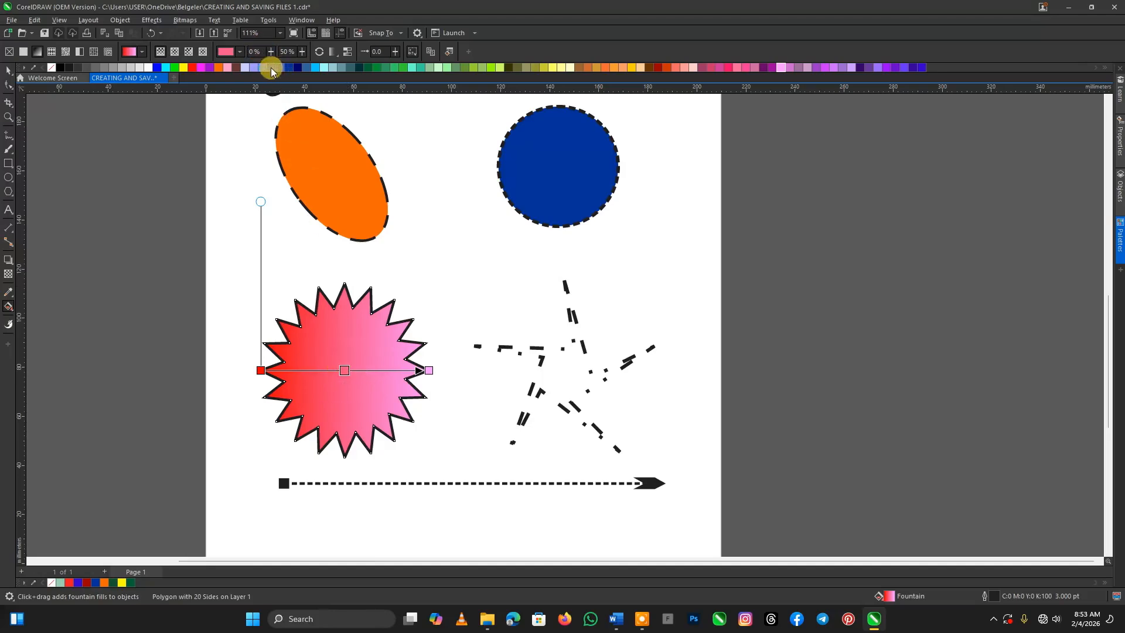
left_click_drag(262, 68, 350, 369)
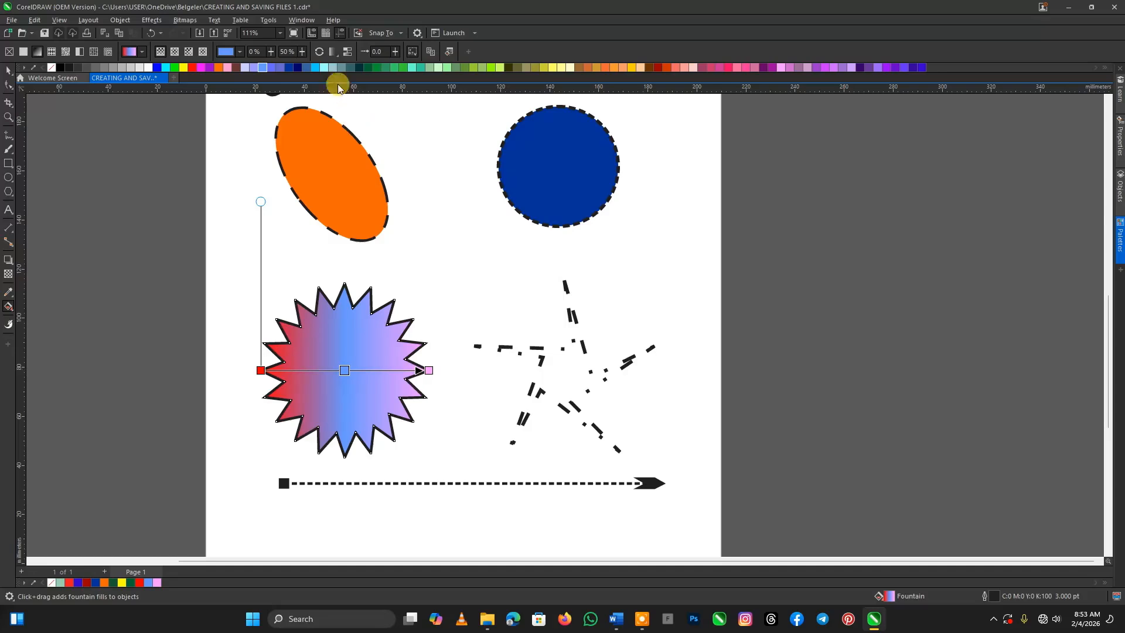
left_click_drag(316, 67, 350, 372)
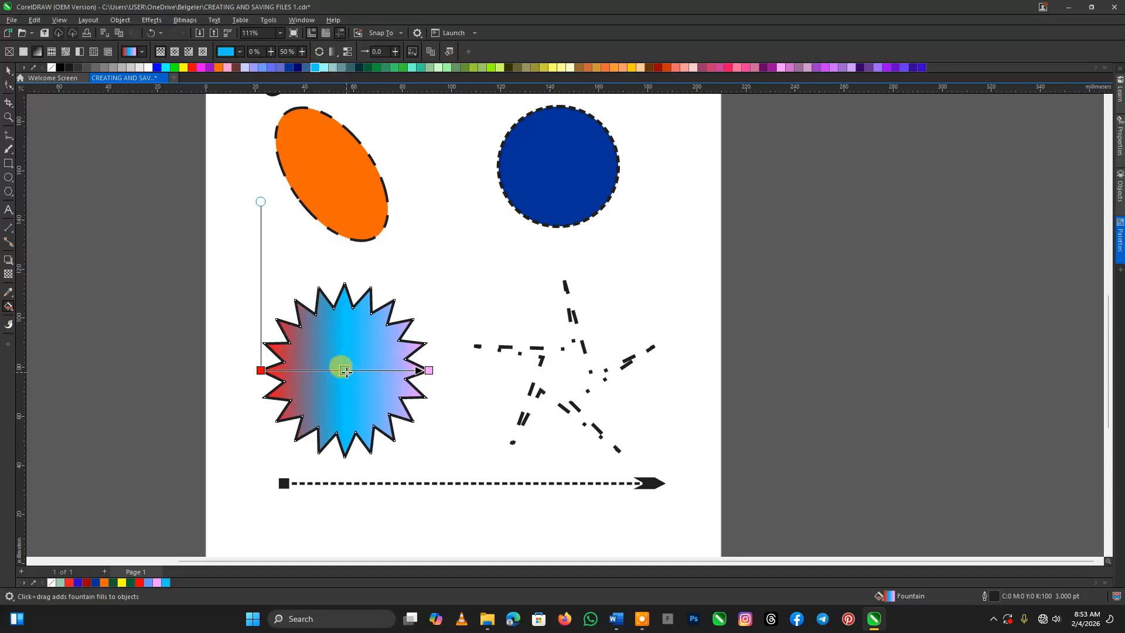
Step: Shorten the starburst's gradient by moving its red start node and pink end node inward from the shape's edges
left_click_drag(261, 370, 290, 372)
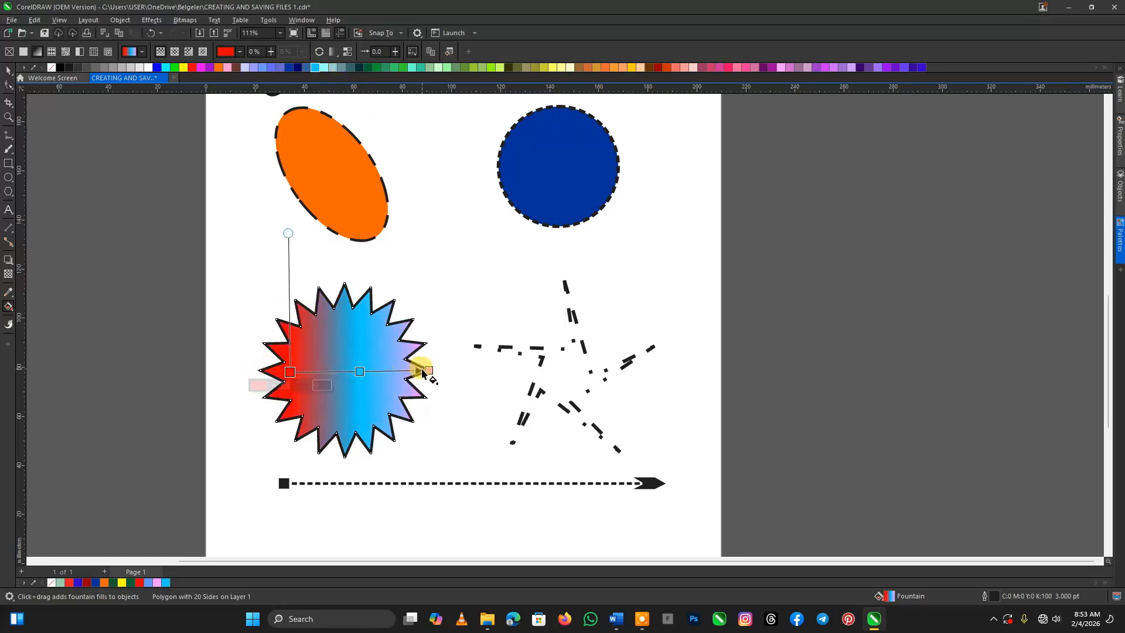
left_click_drag(422, 373, 404, 370)
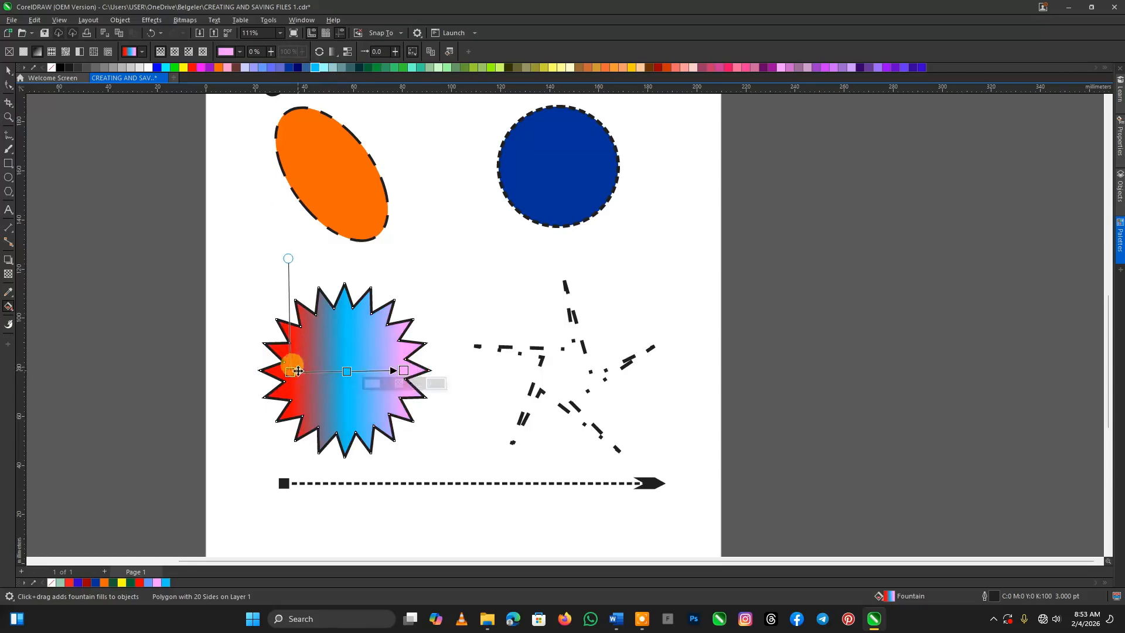
left_click(410, 372)
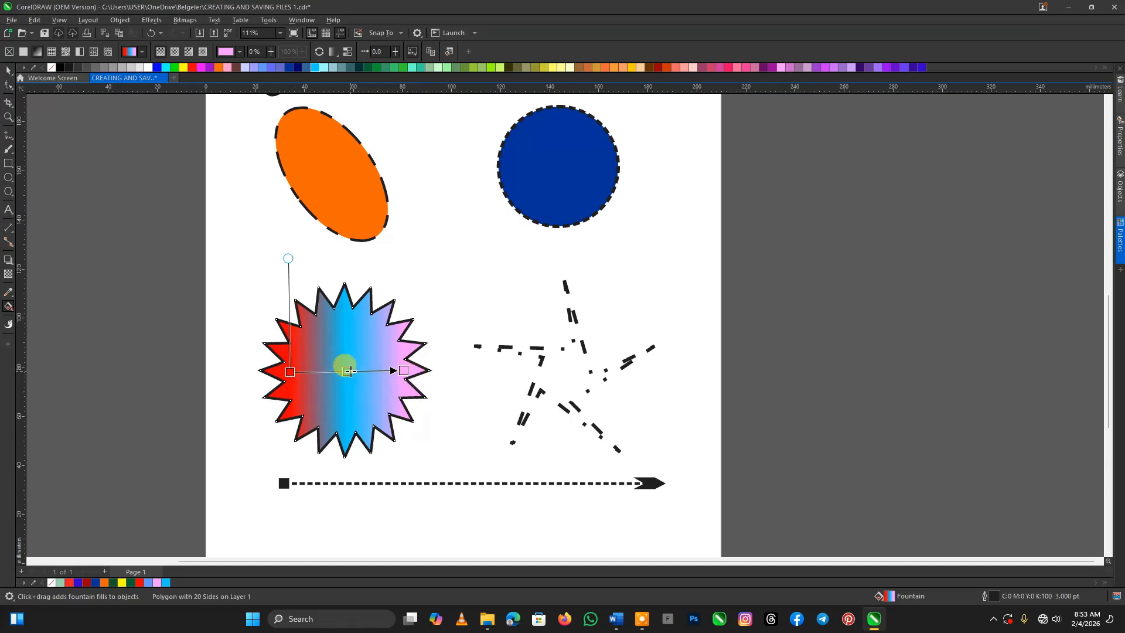
left_click(404, 370)
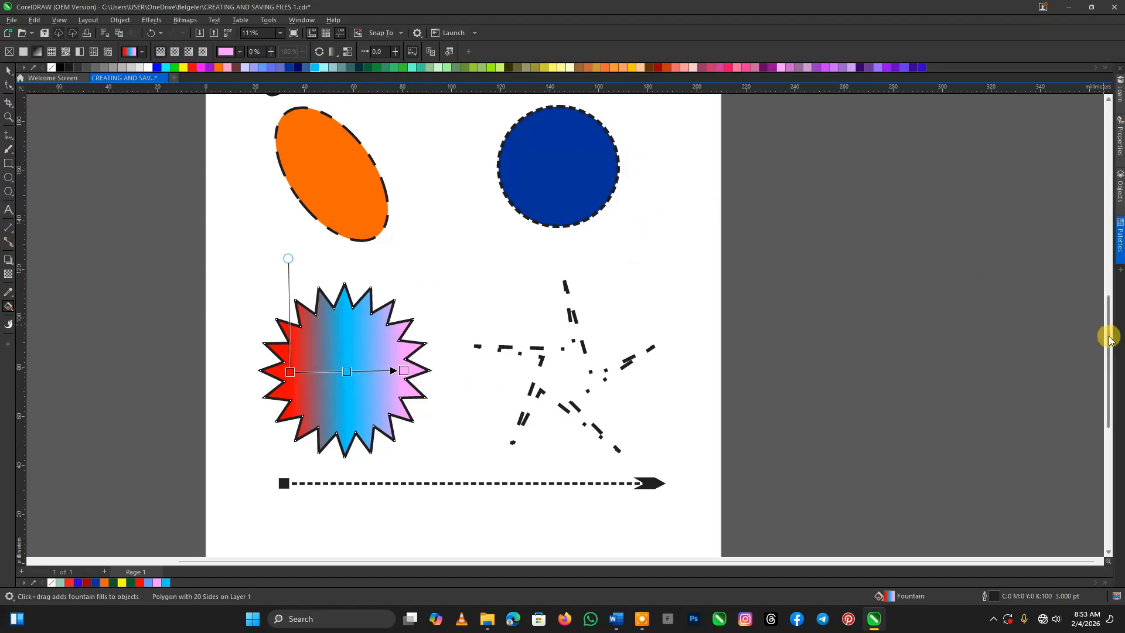
left_click_drag(1109, 338, 1106, 309)
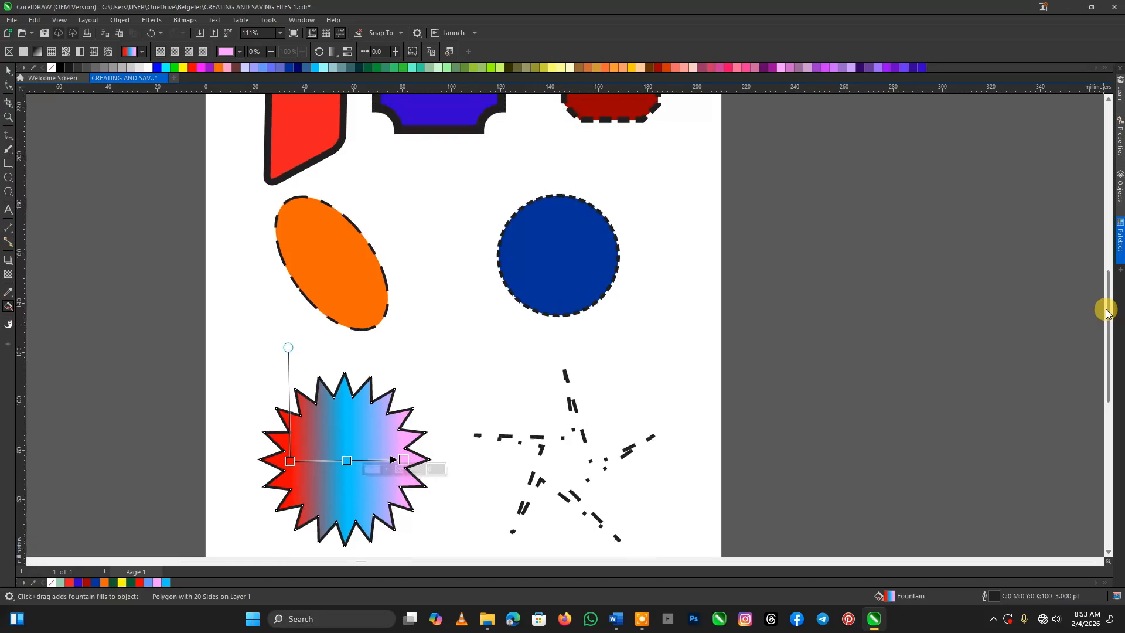
left_click(596, 275)
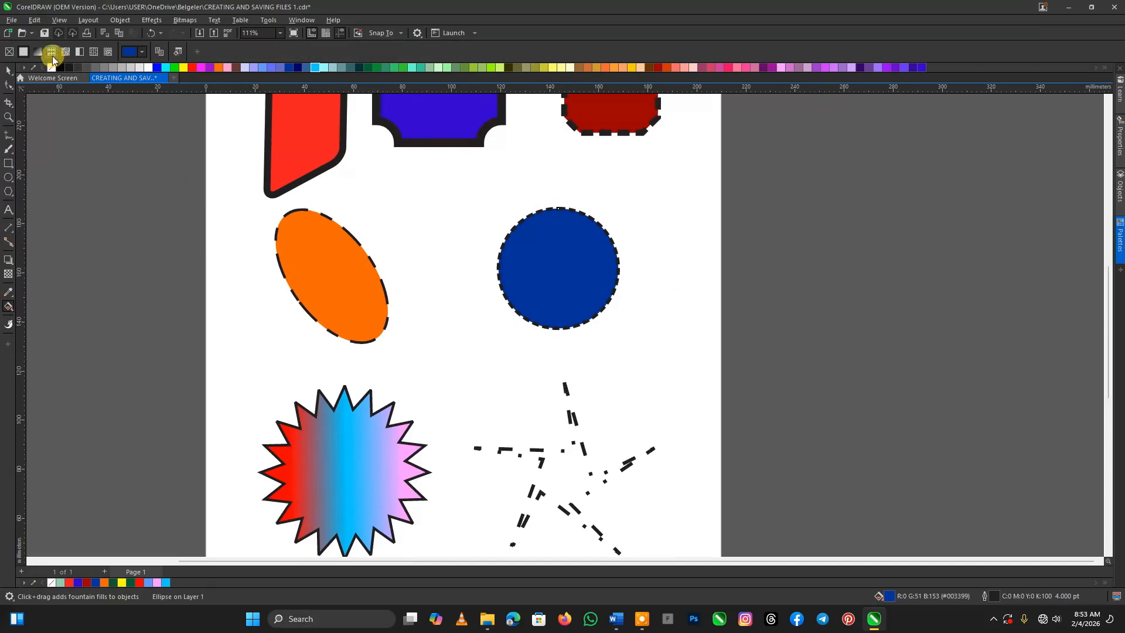
left_click(360, 466)
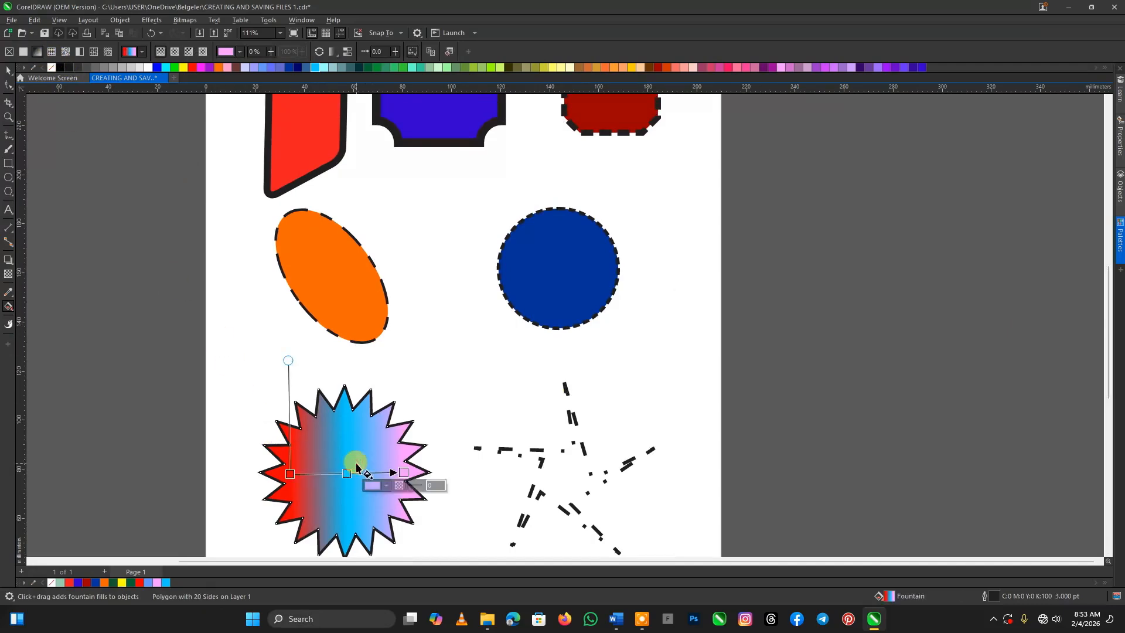
Step: Apply an elliptical fountain fill to the solid blue circle
left_click(550, 297)
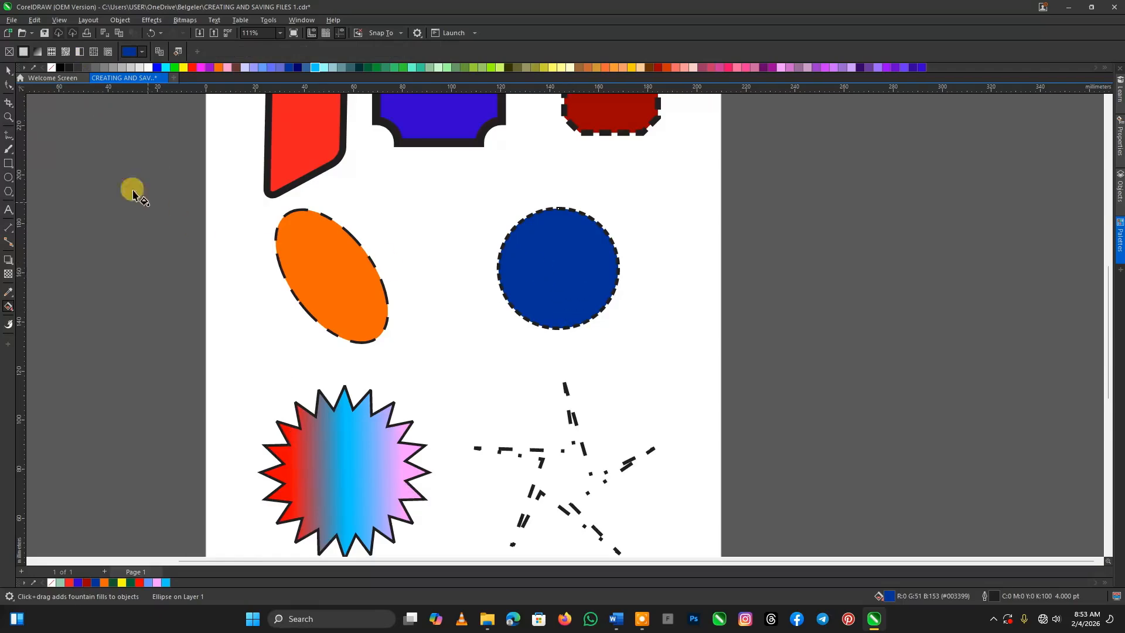
left_click(36, 54)
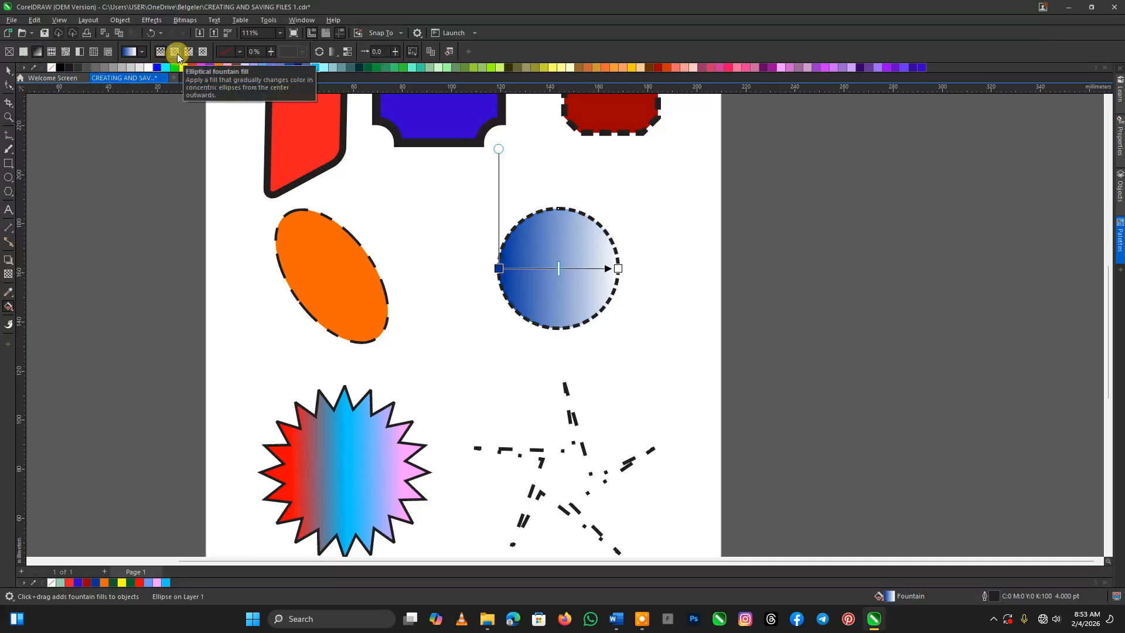
left_click(175, 53)
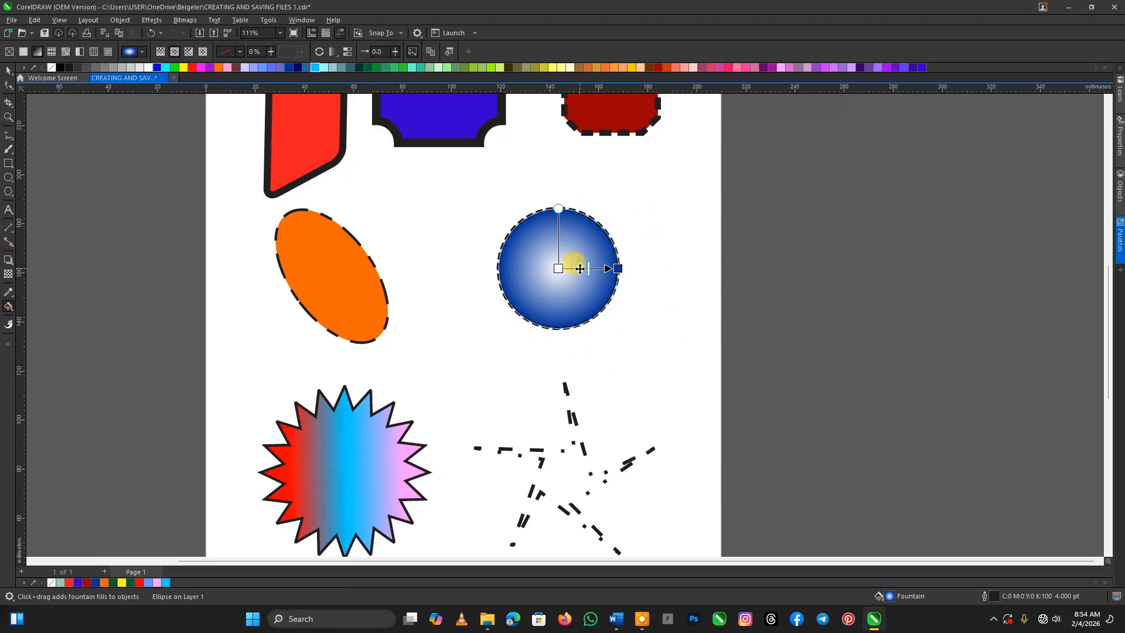
Step: Color the circle's center fill node orange and its outer fill node dark red from the palette
left_click(558, 268)
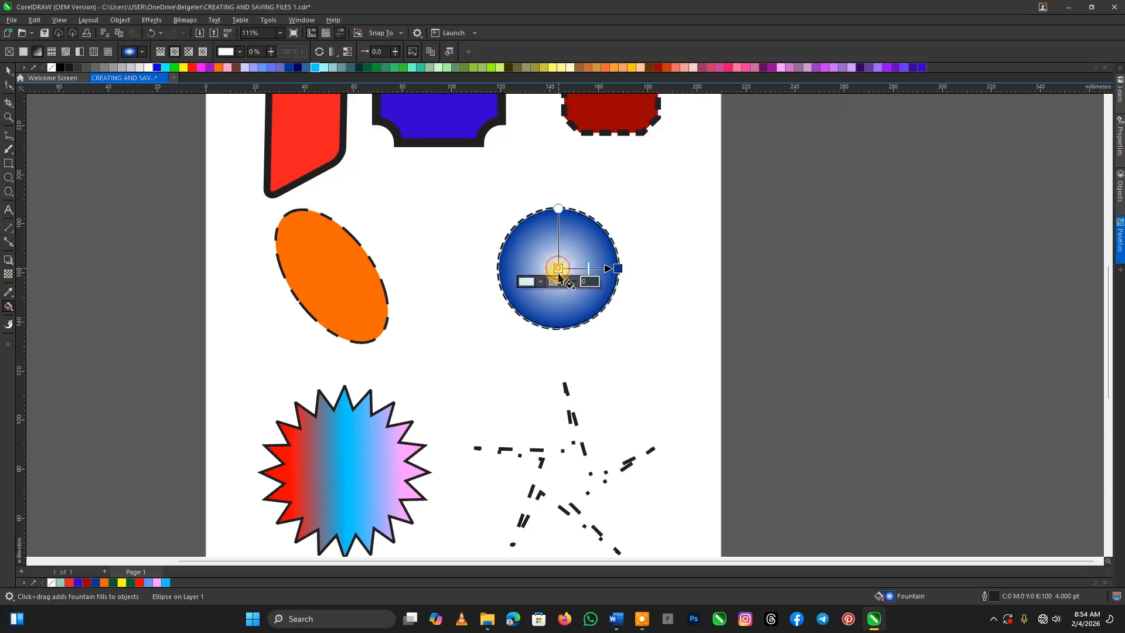
left_click(605, 67)
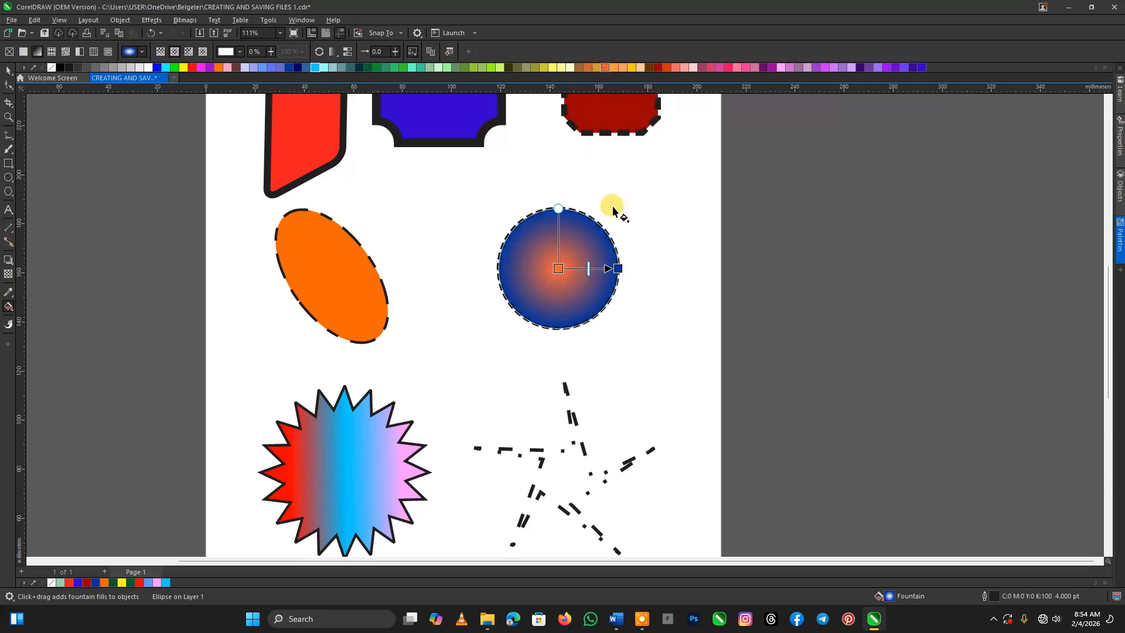
left_click(618, 269)
left_click(664, 69)
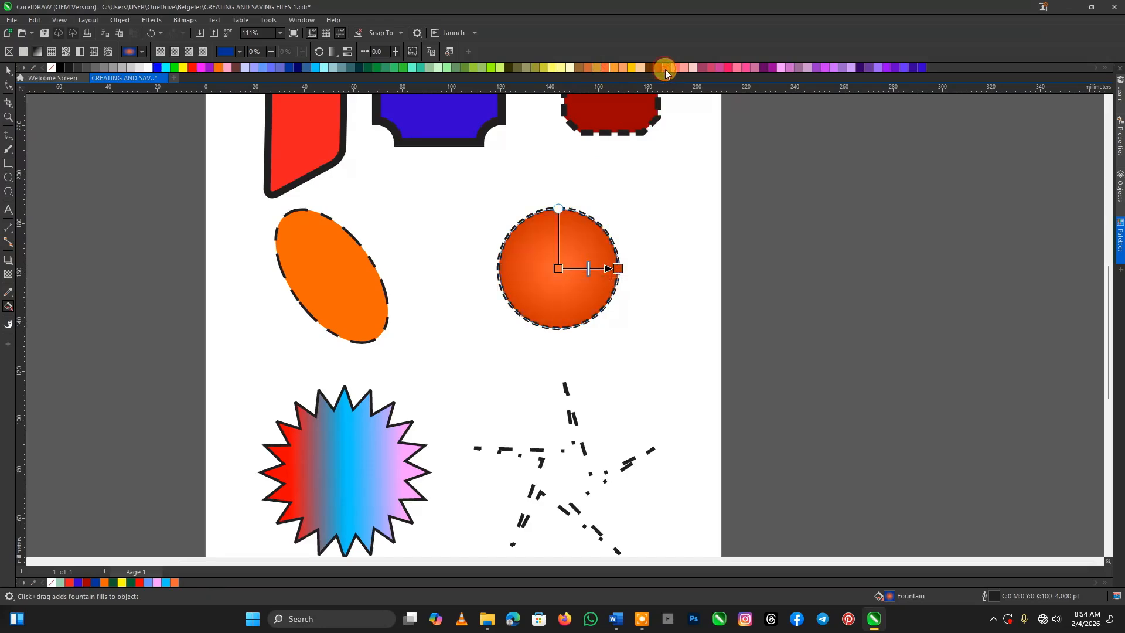
left_click(657, 69)
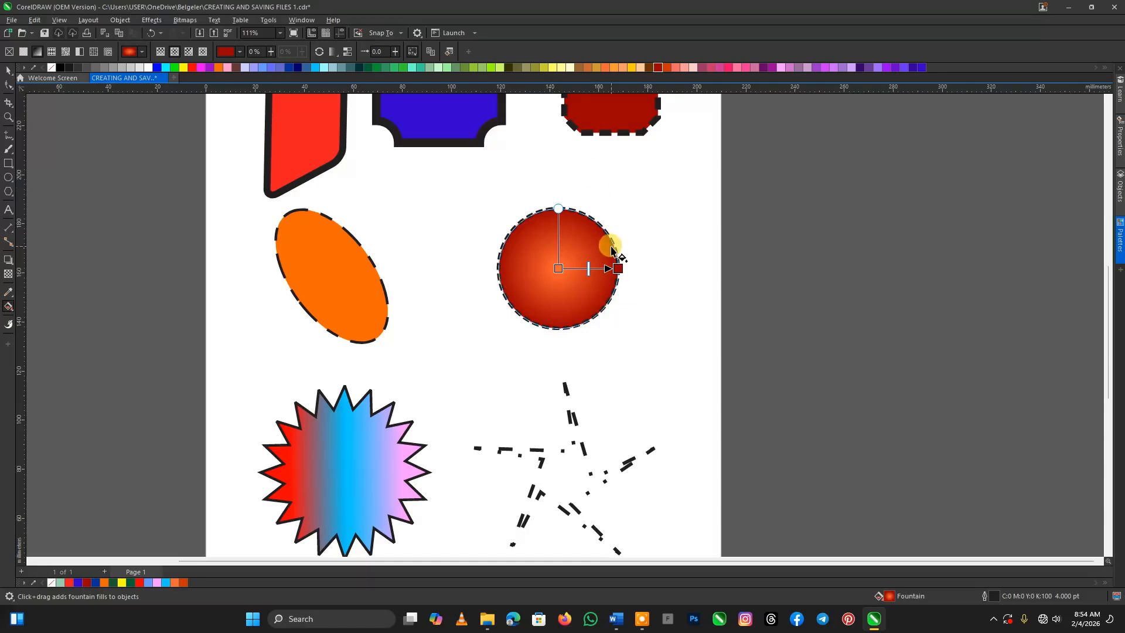
Step: Add a middle color node at 52% of the circle's fountain fill, trying yellow before settling on hot pink
double_click(582, 268)
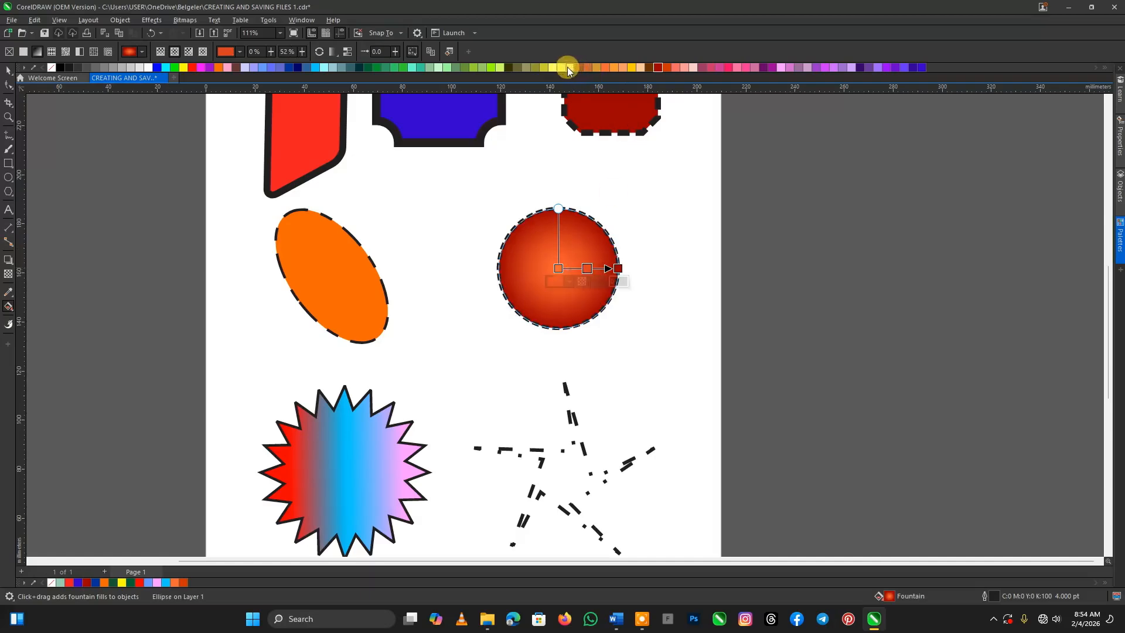
left_click(553, 67)
left_click(587, 269)
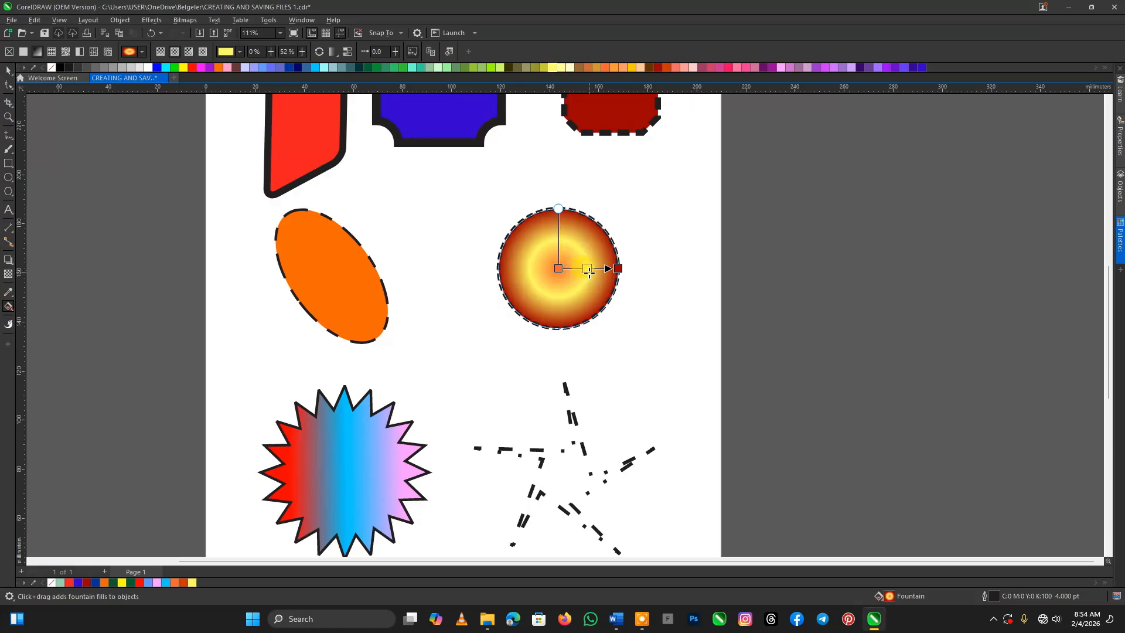
left_click(728, 67)
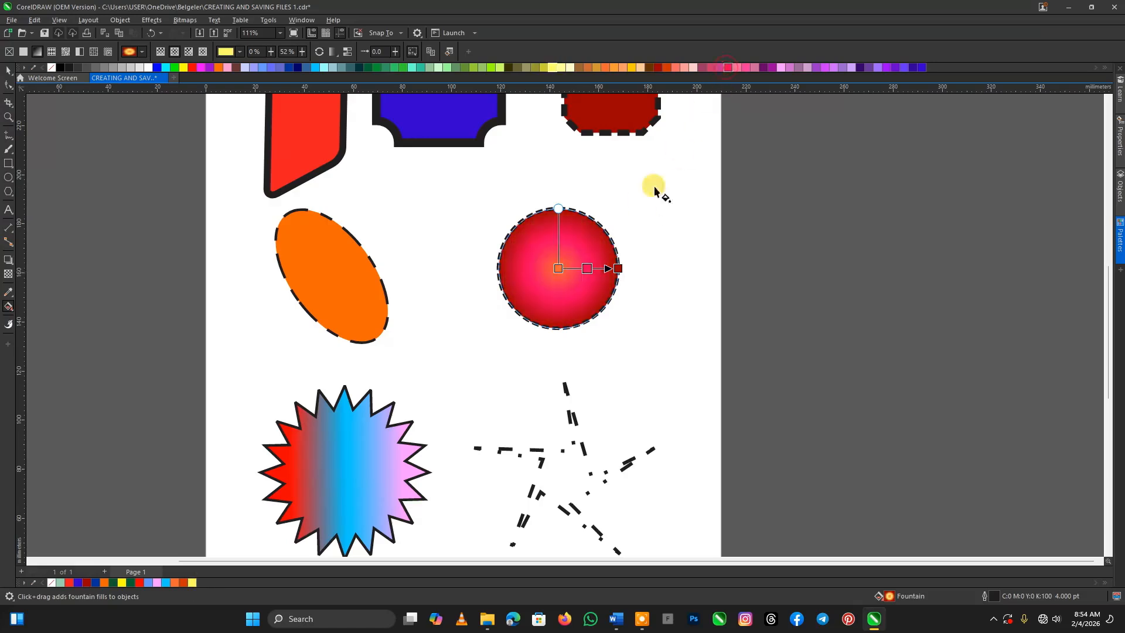
Step: Recolor the circle's center fill node yellow and shift the pink middle node to 44%
left_click(559, 268)
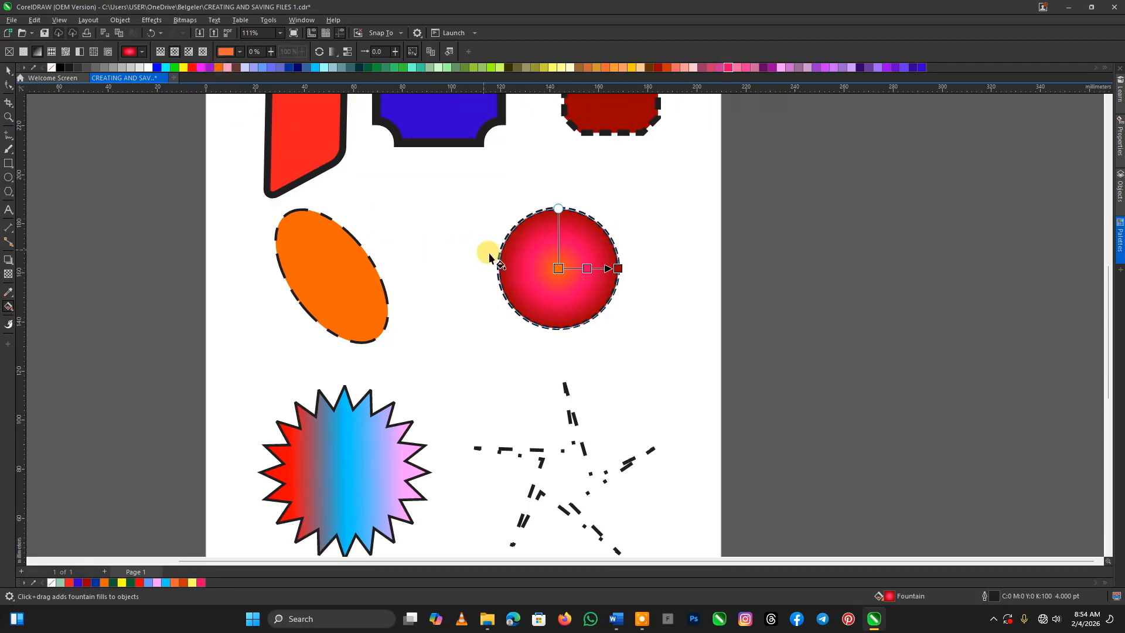
left_click(183, 68)
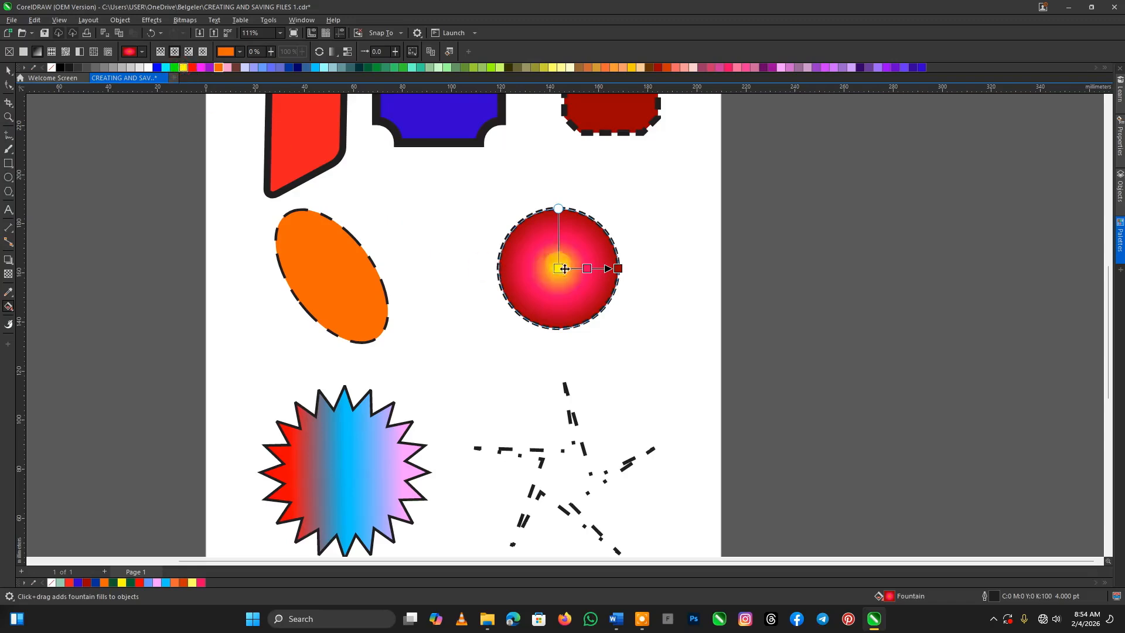
left_click(590, 269)
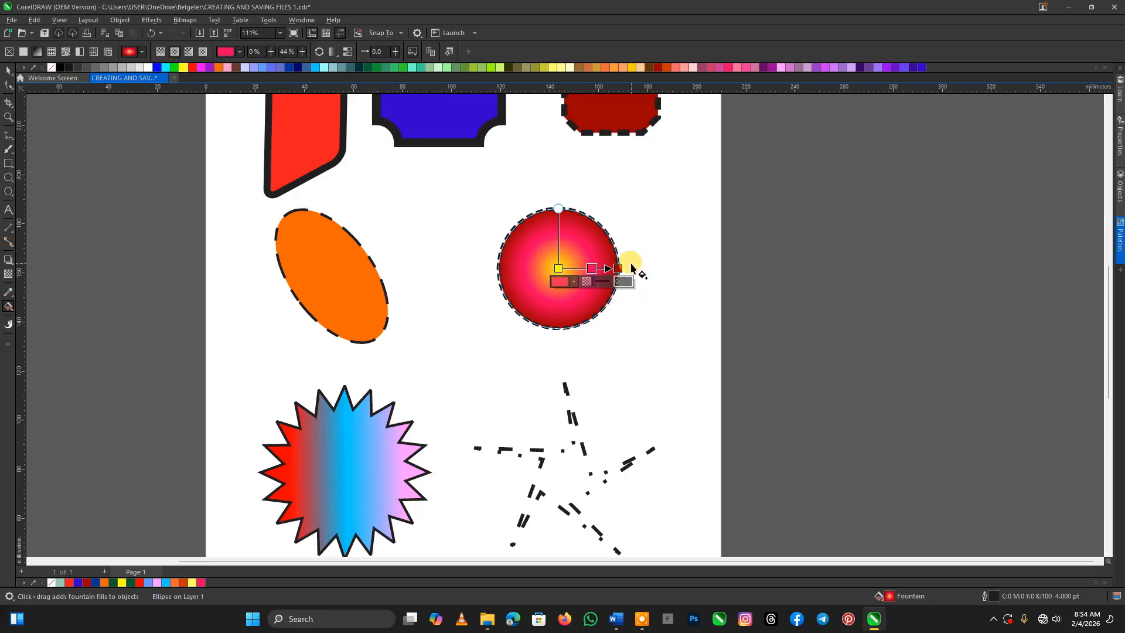
Step: Apply a conical fountain fill to the tilted orange ellipse
left_click(329, 273)
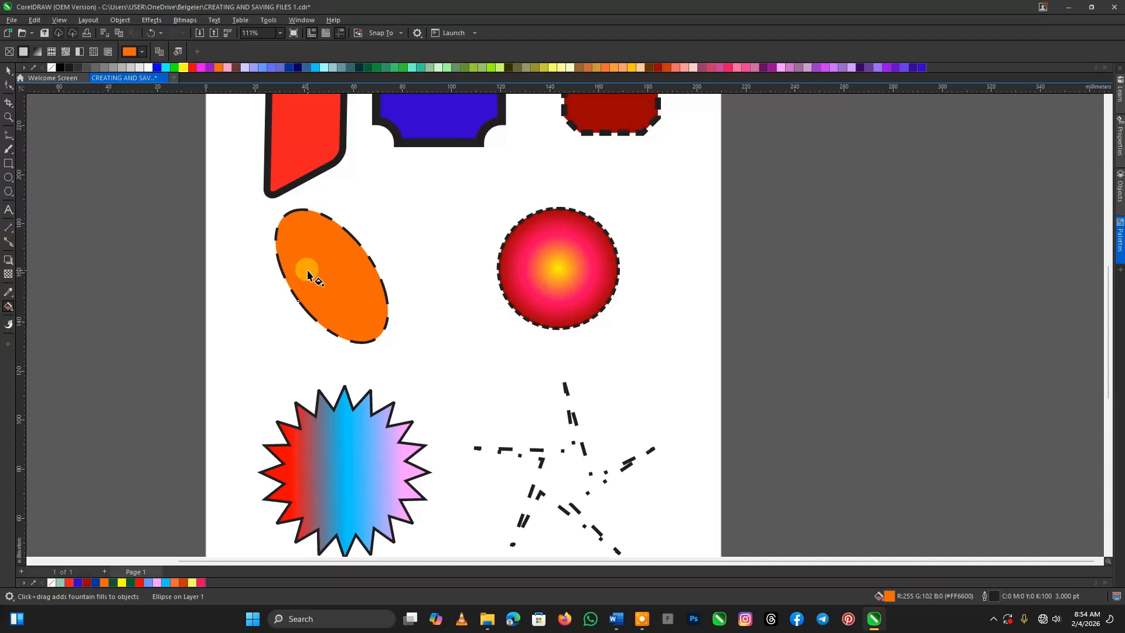
left_click(38, 52)
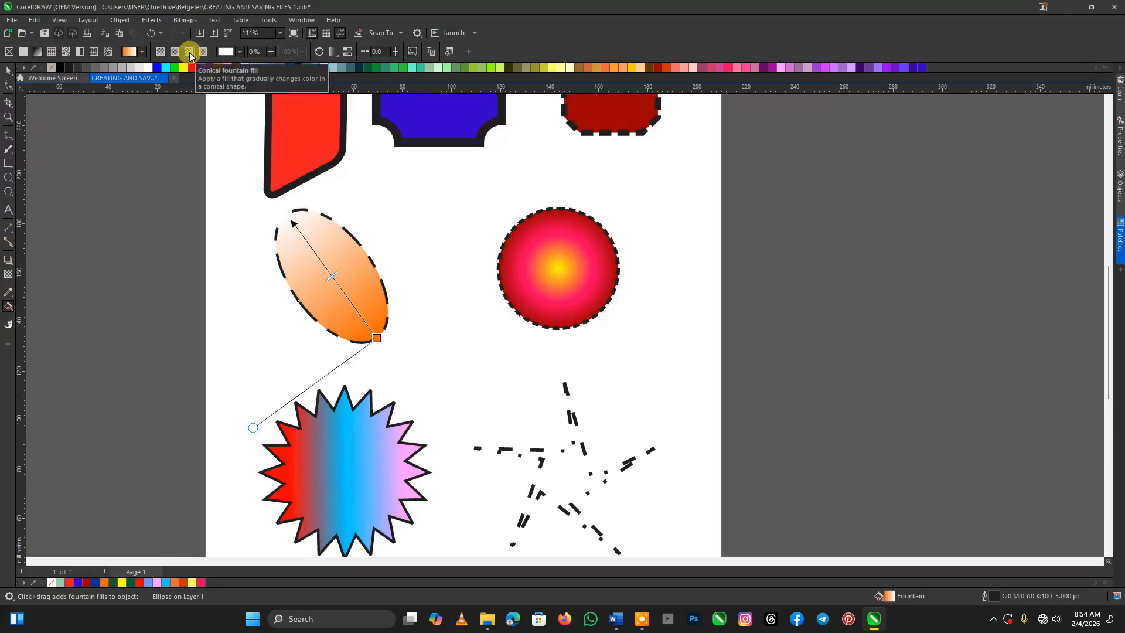
left_click(189, 52)
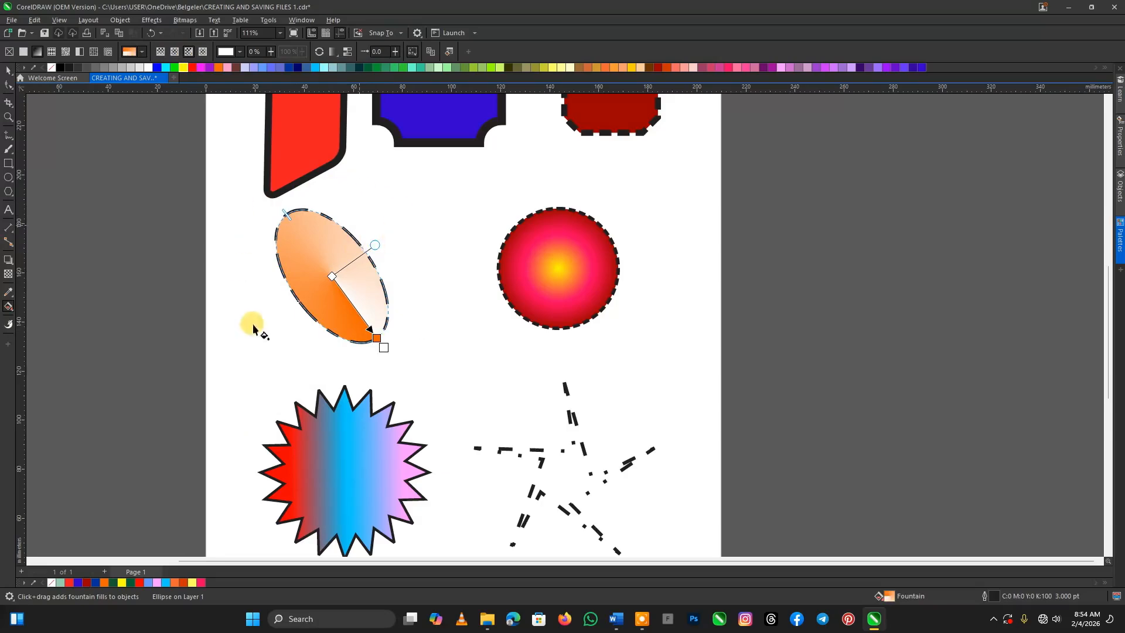
Step: Compare the linear, elliptical and conical fountain fills of the starburst, circle and ellipse, including the ellipse's orange color node
left_click(353, 468)
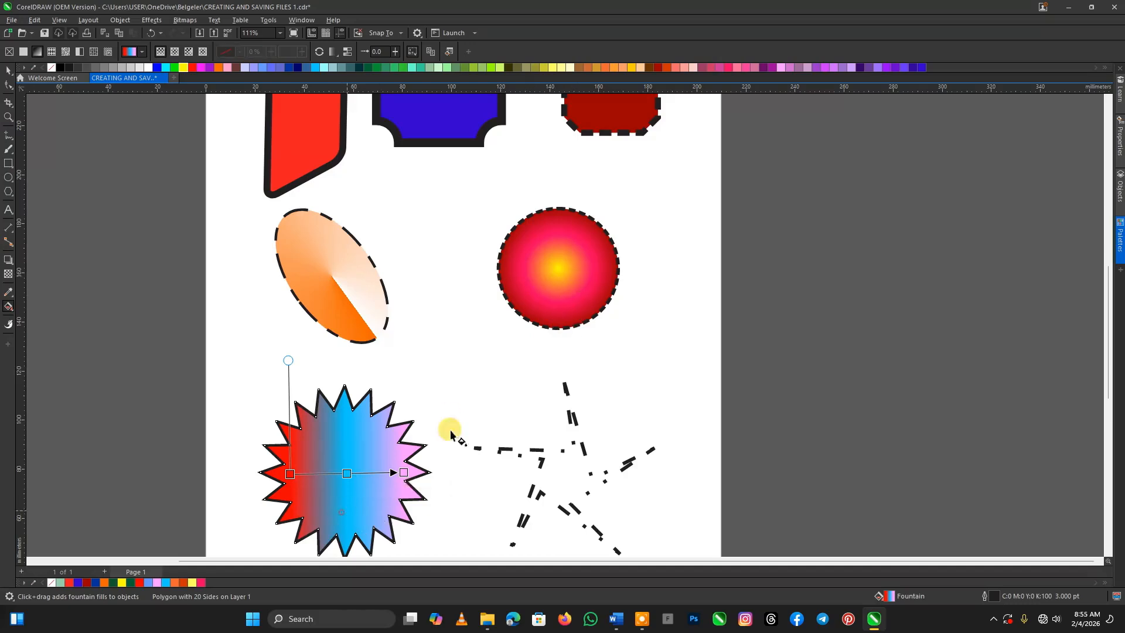
left_click(558, 304)
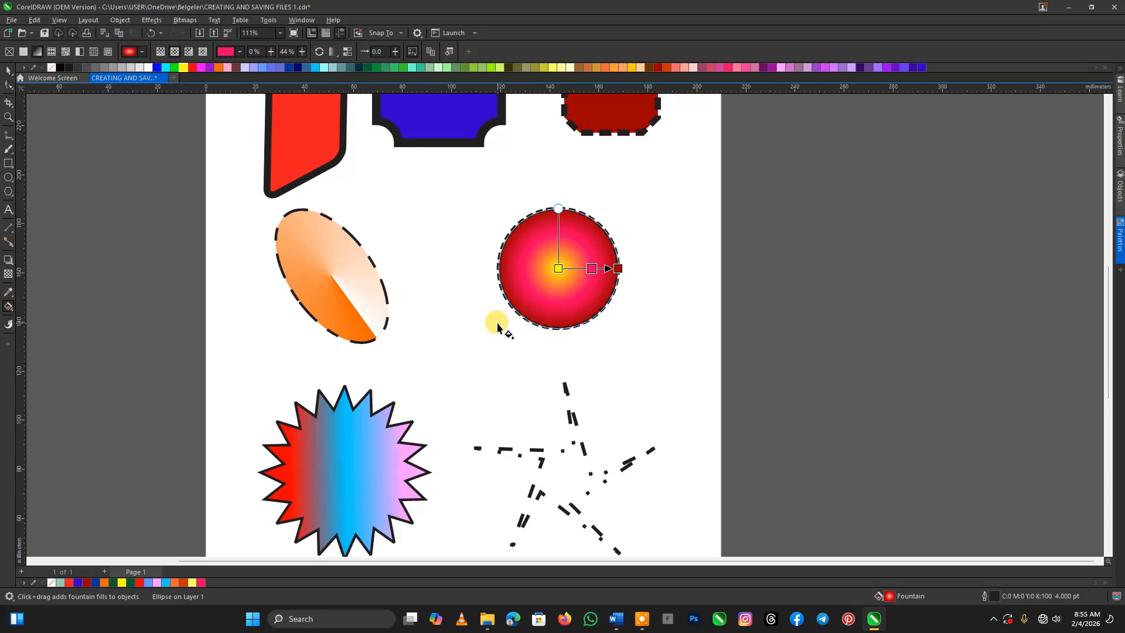
left_click(331, 277)
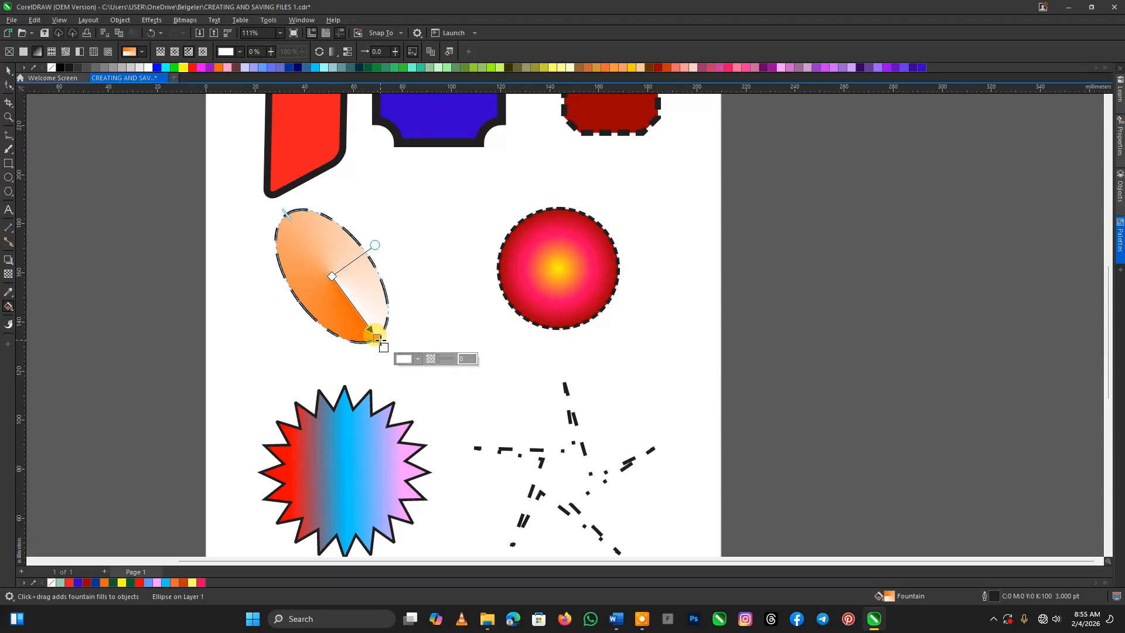
left_click(375, 339)
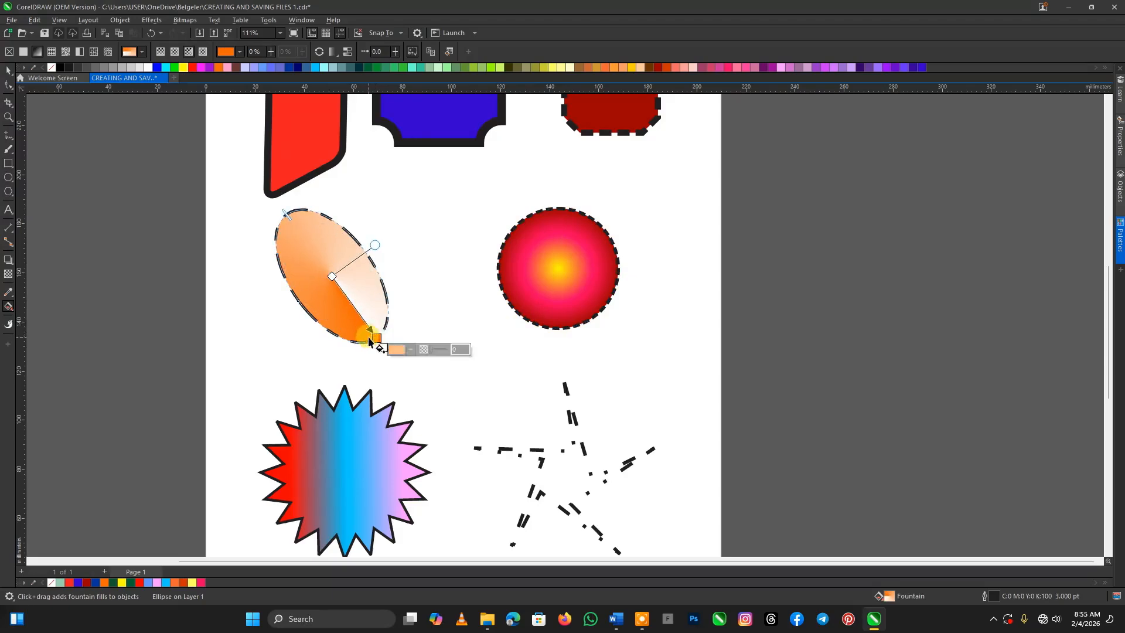
left_click(380, 340)
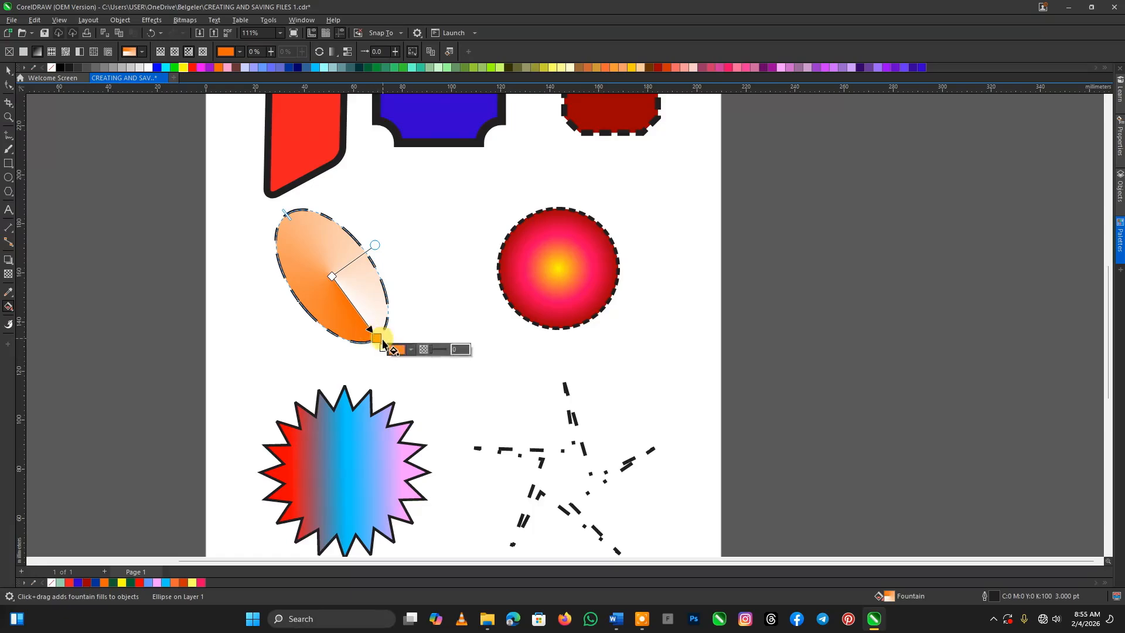
Step: Apply a rectangular fountain fill to the dark red rounded square with the dashed outline
scroll(246, 455, "down", 2)
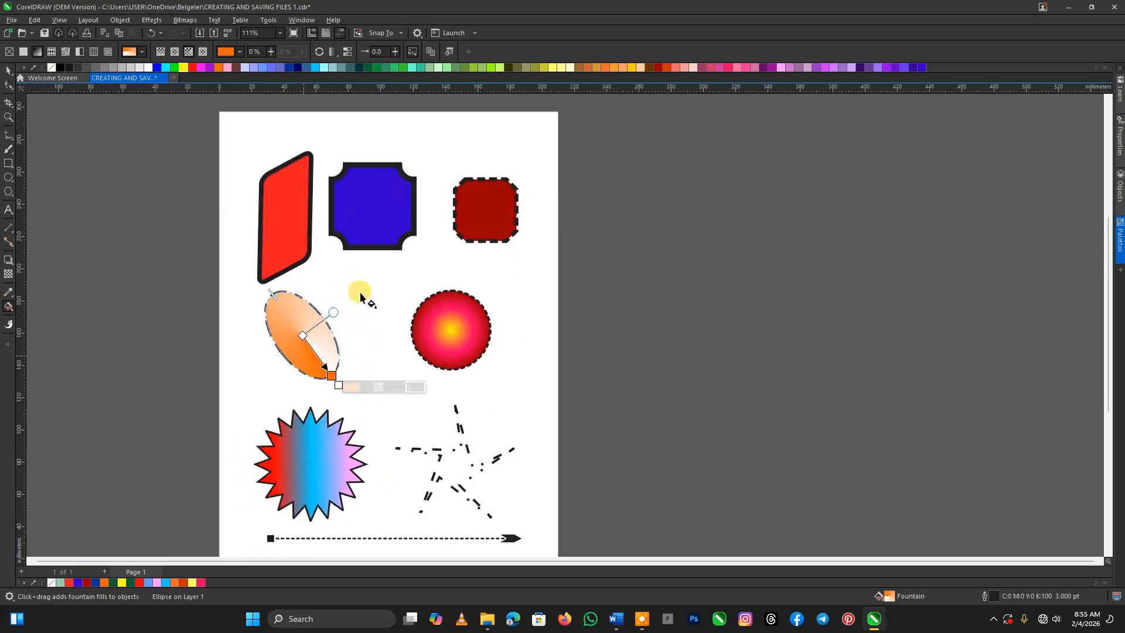
left_click(477, 206)
scroll(477, 205, "up", 2)
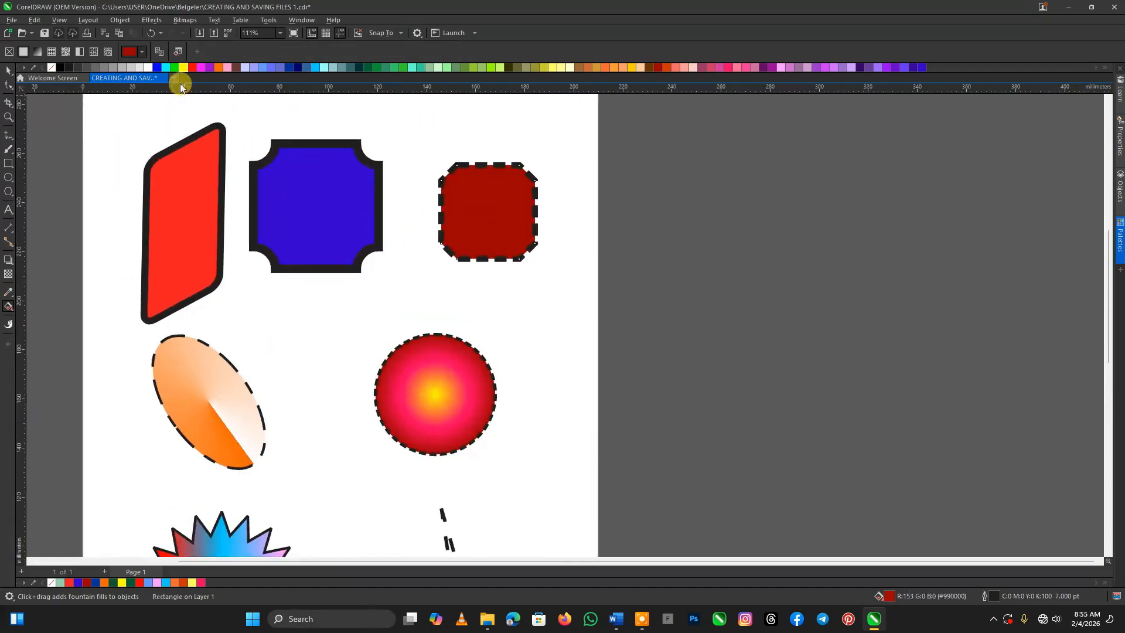
left_click(37, 52)
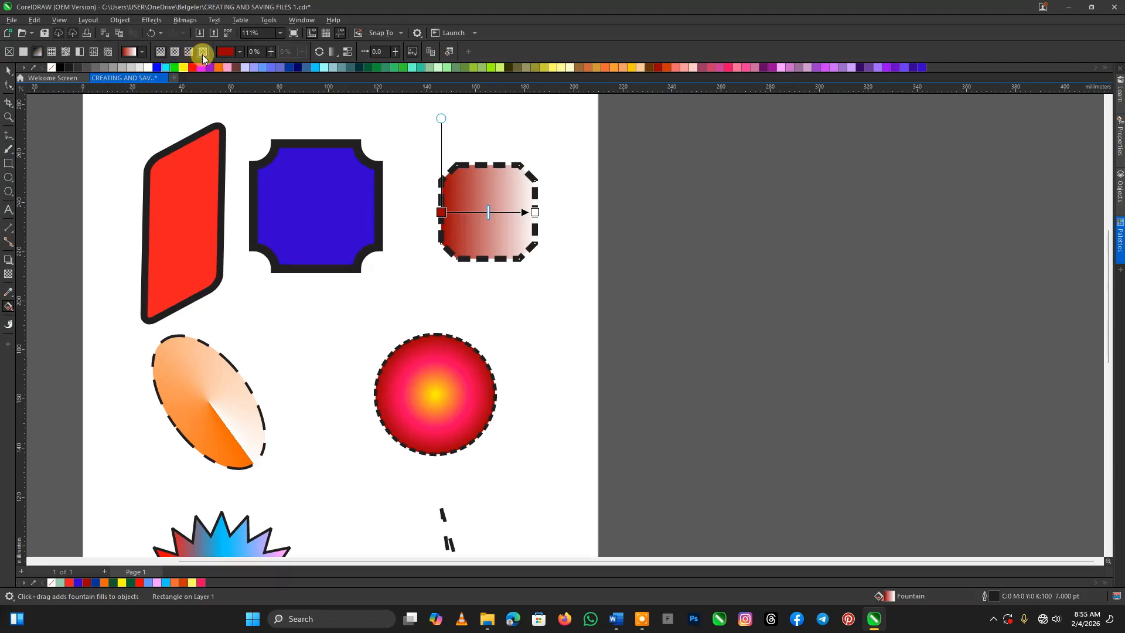
left_click(202, 52)
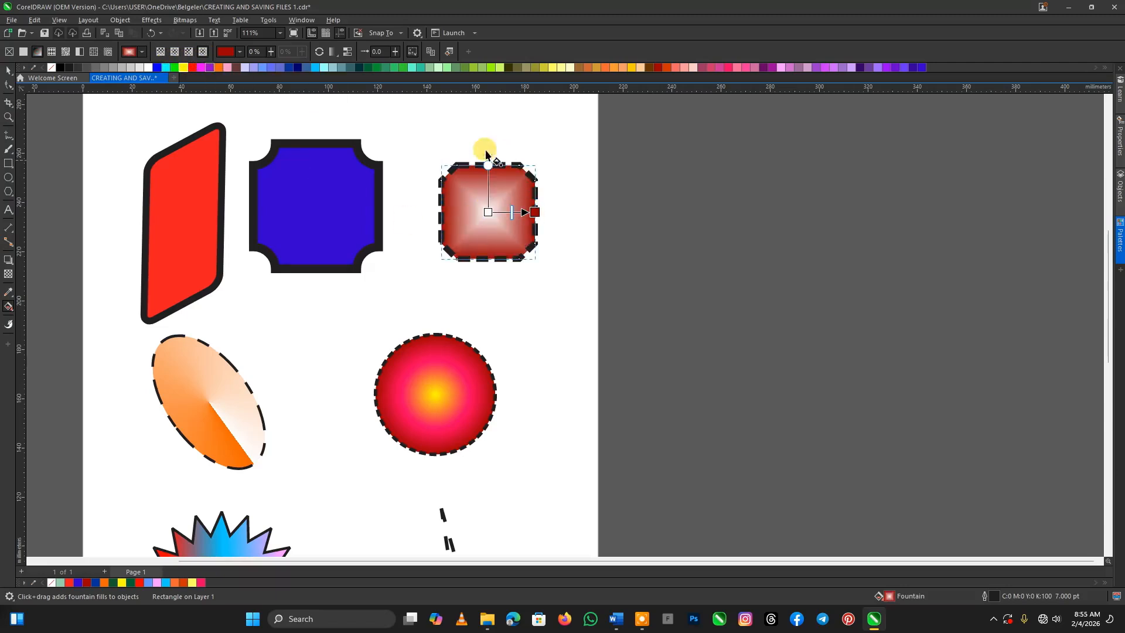
Step: Color the rounded square's center fill node light turquoise and add a middle color node at 61%
left_click(490, 214)
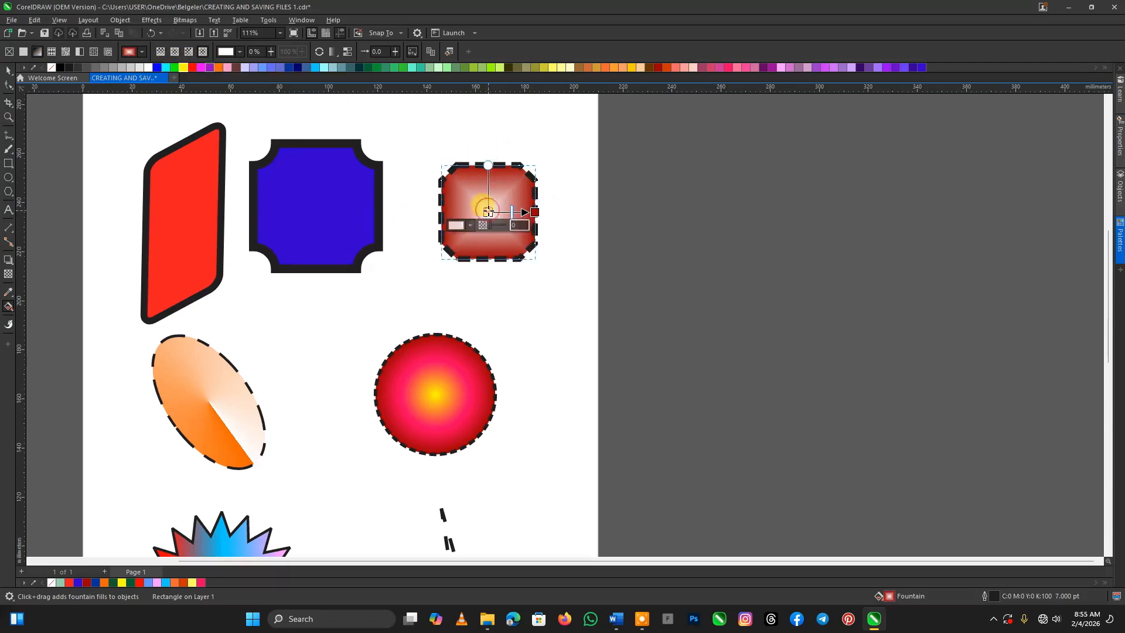
left_click(323, 68)
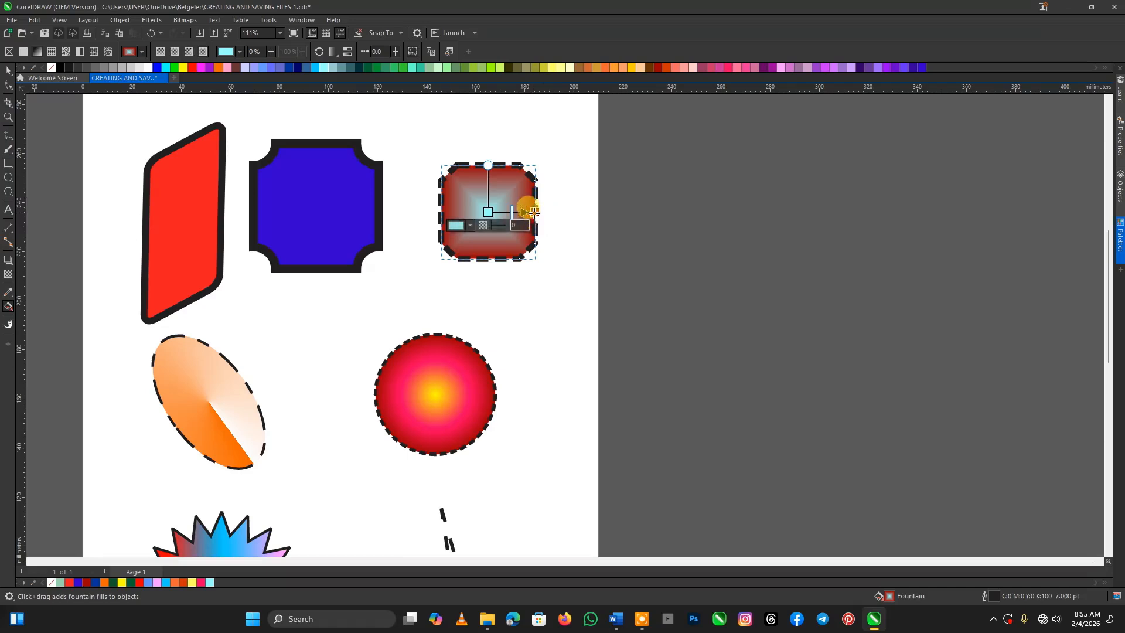
double_click(507, 213)
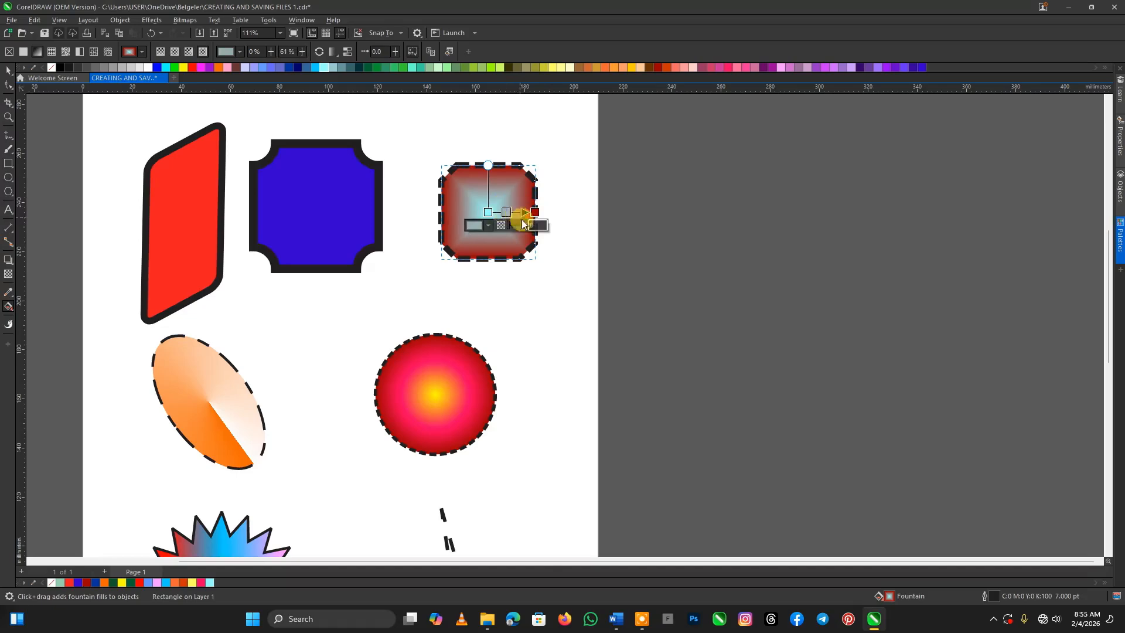
Step: Remove the fill from the blue square with scalloped corners by setting it to No fill in Edit Fill
left_click(9, 70)
left_click(305, 208)
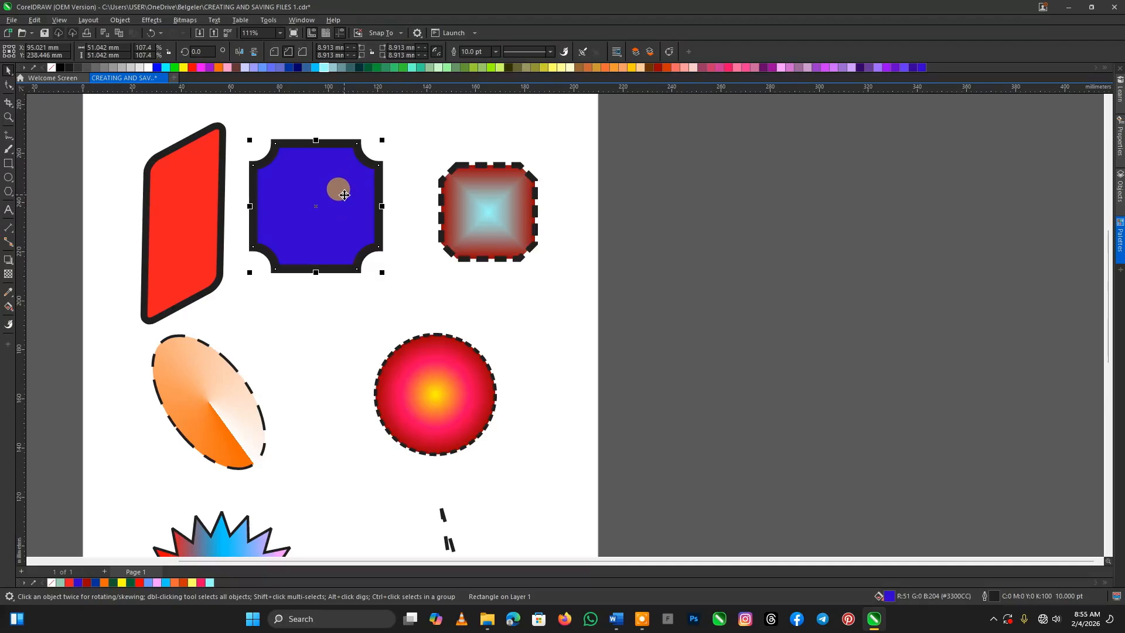
double_click(891, 598)
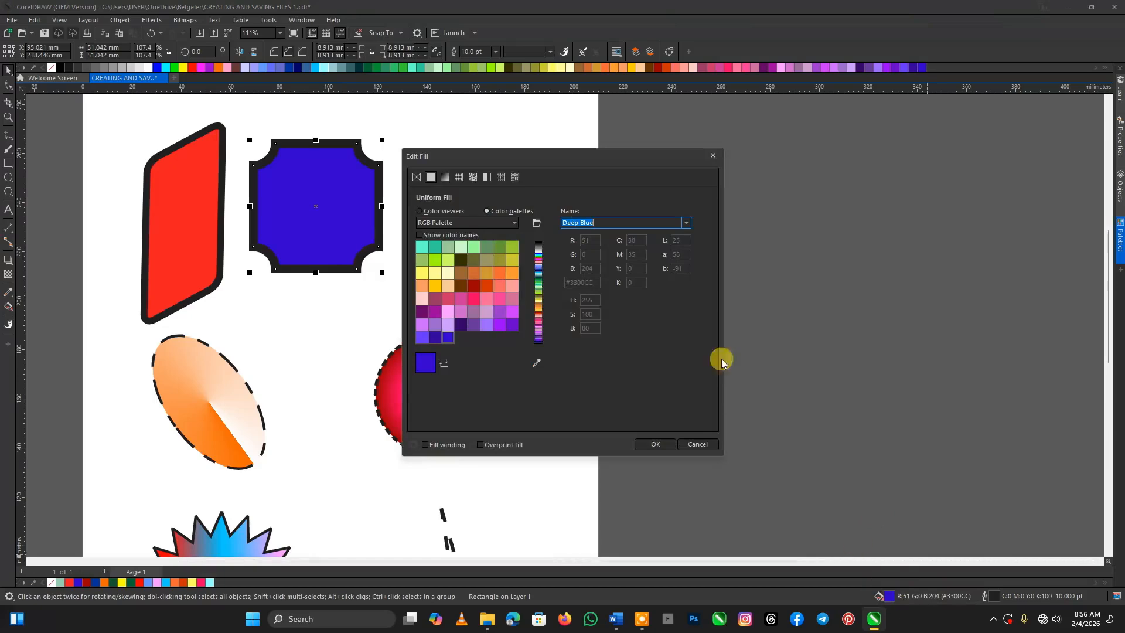
left_click_drag(578, 161, 699, 201)
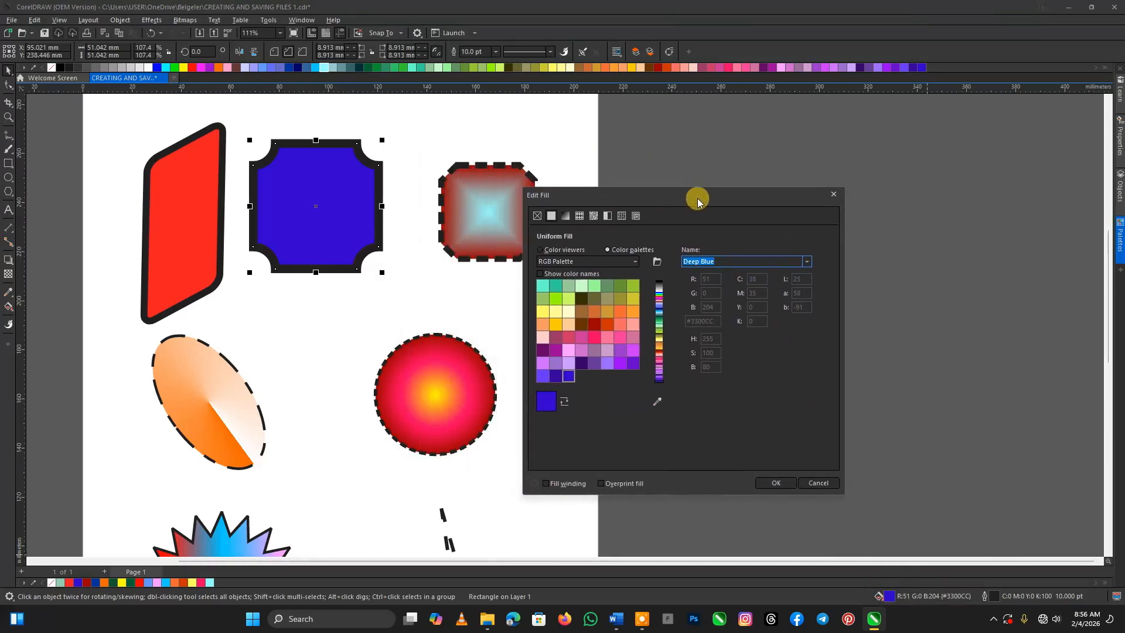
left_click(538, 208)
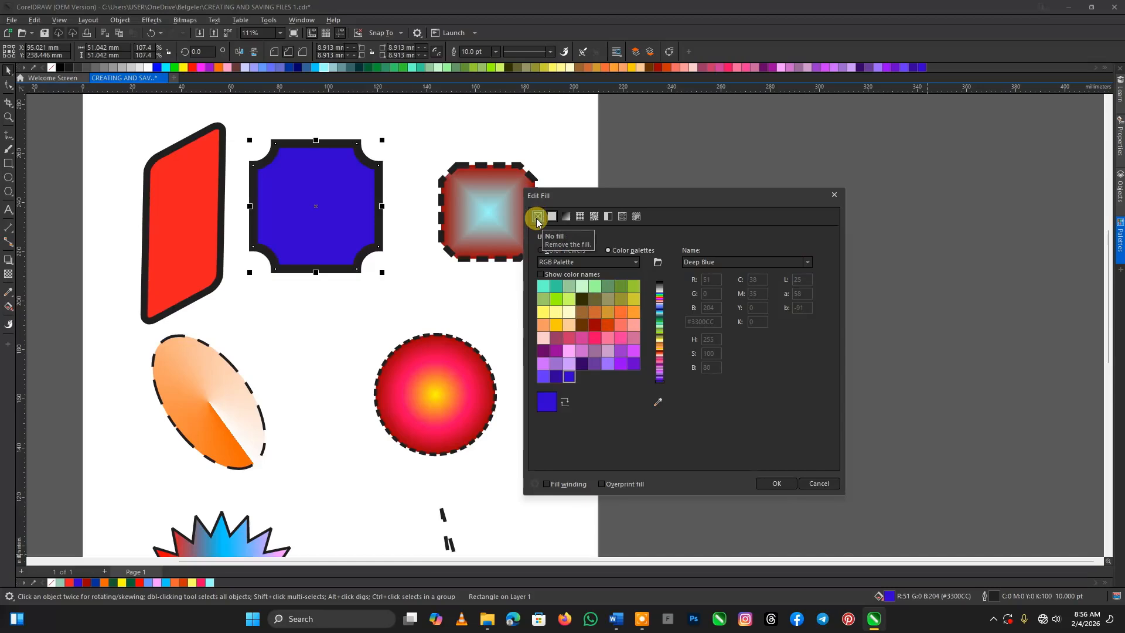
left_click(537, 219)
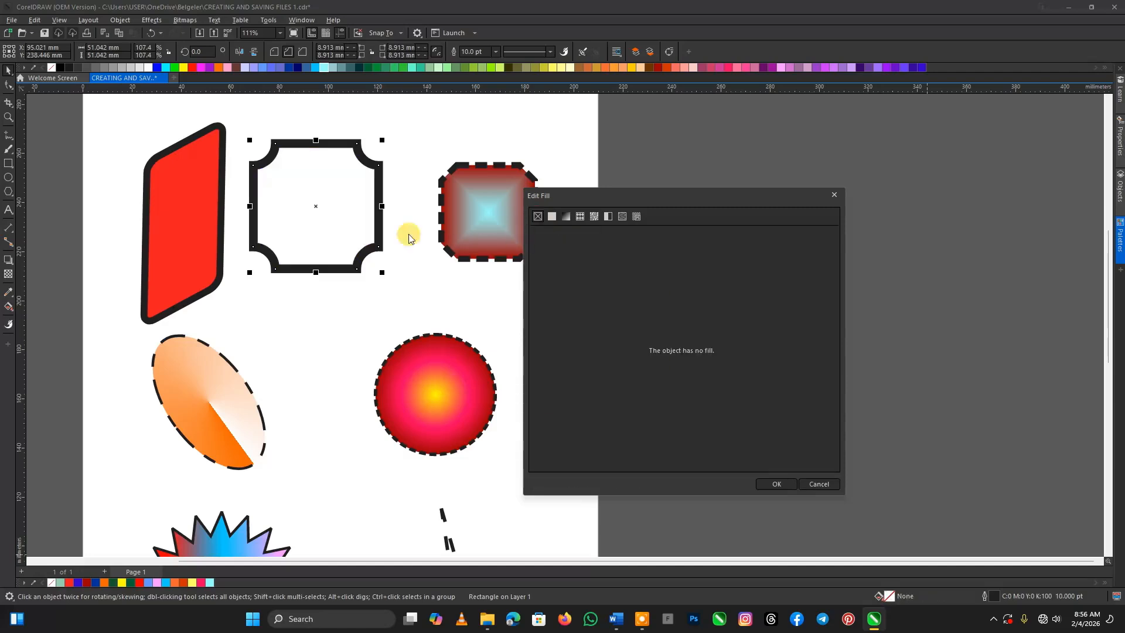
left_click(769, 482)
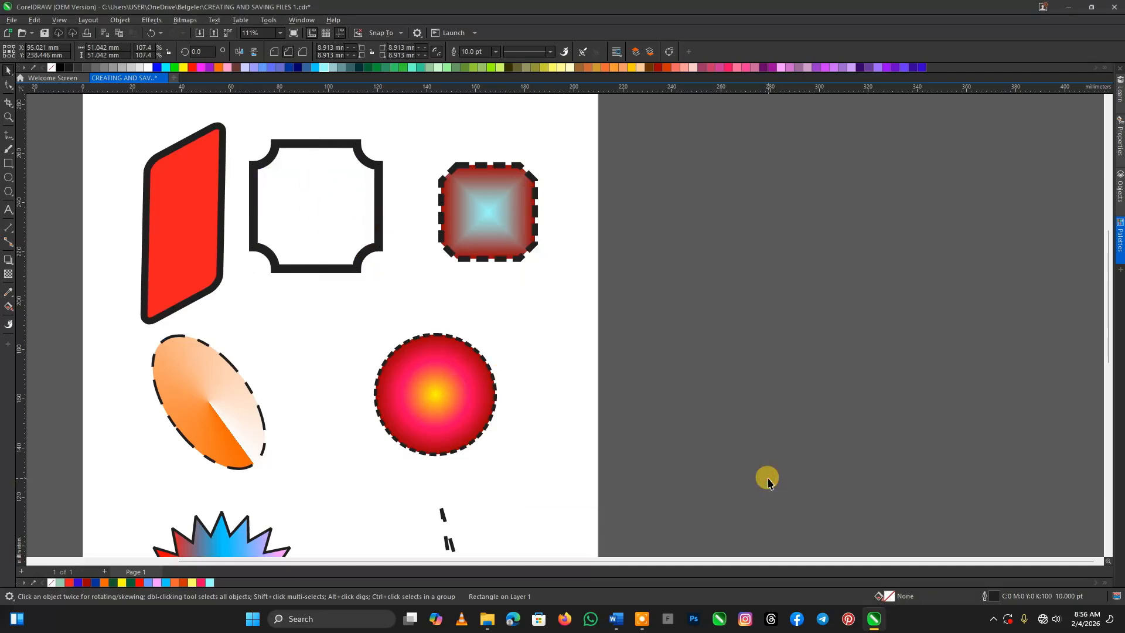
scroll(768, 482, "down", 1)
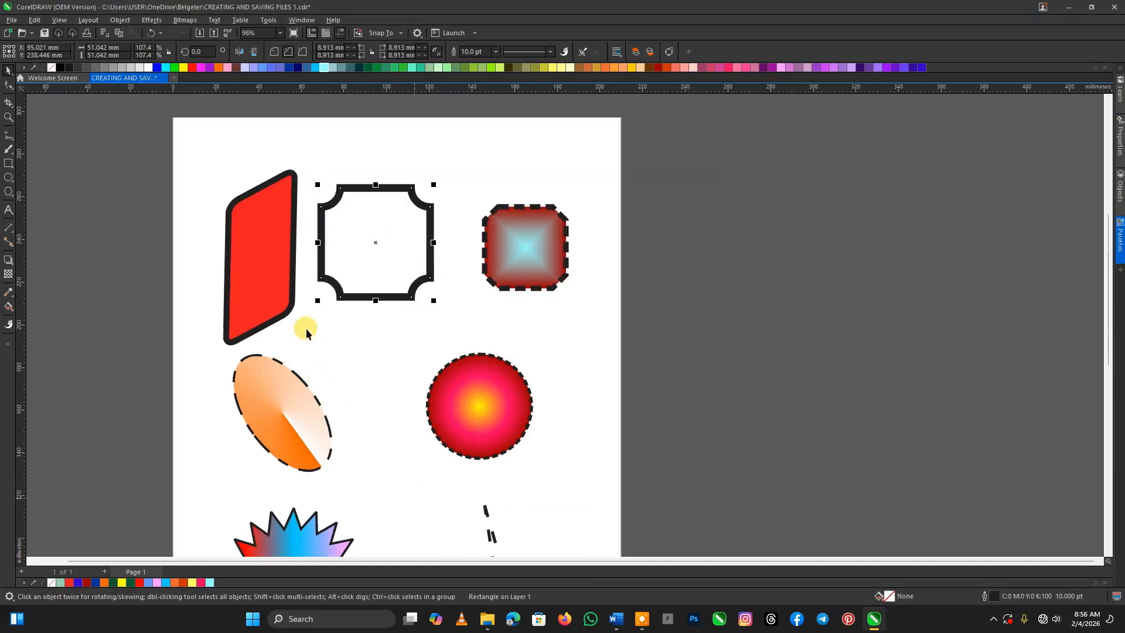
Step: Change the slanted red shape to no fill with a teal green outline, and shift it slightly toward the page's upper-left corner
left_click(275, 263)
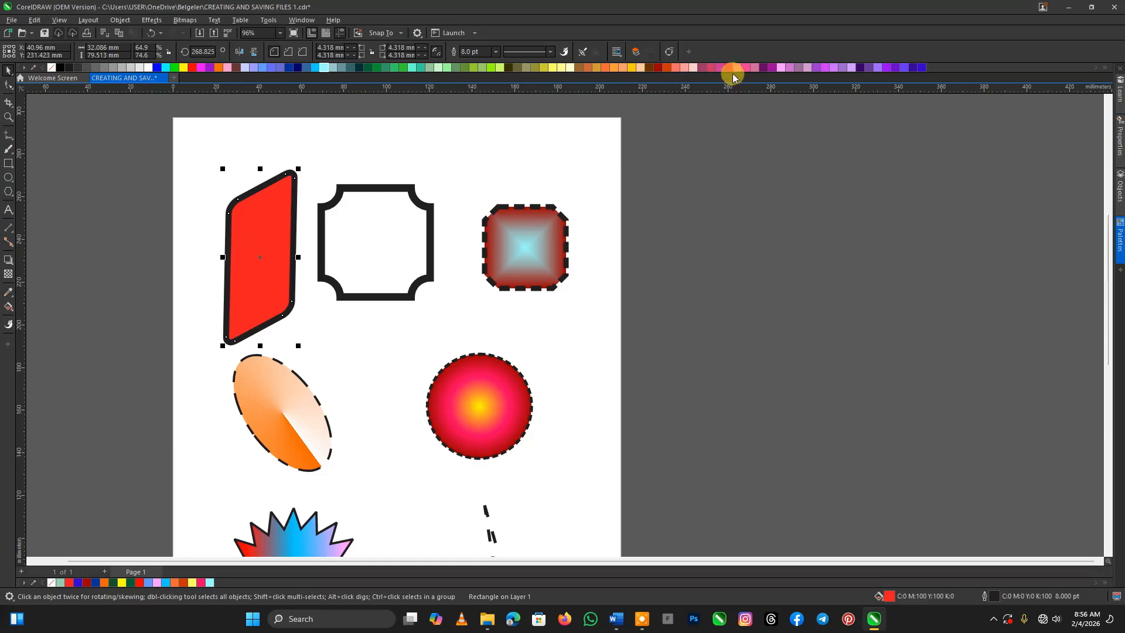
left_click(52, 69)
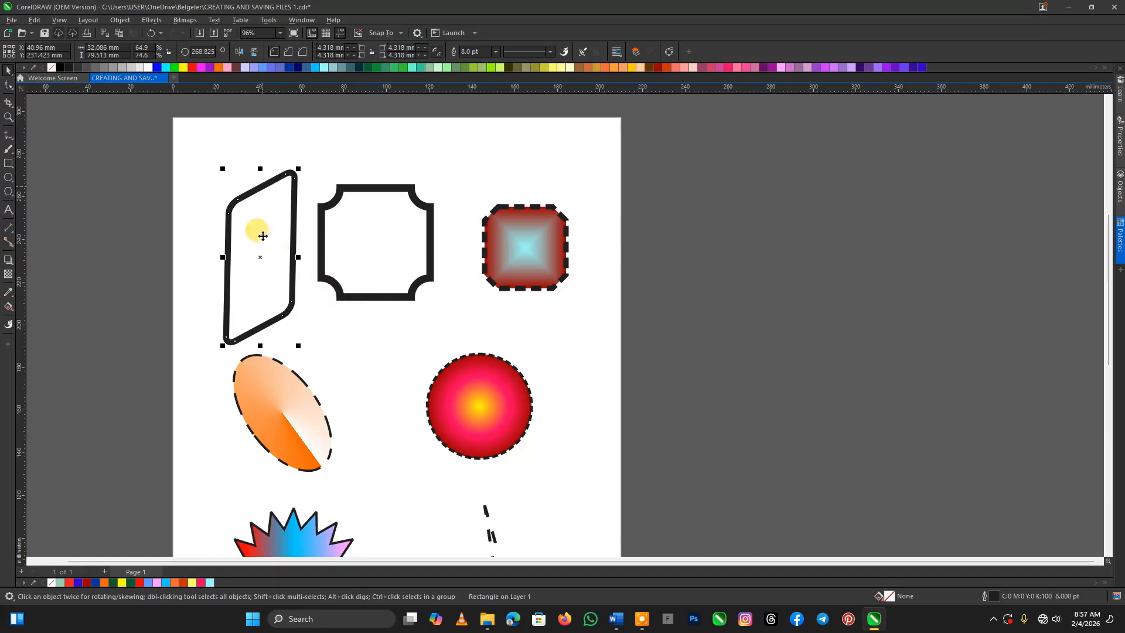
right_click(424, 69)
mouse_move(296, 233)
left_mouse_down()
mouse_move(281, 219)
mouse_move(282, 229)
left_mouse_up()
Step: Color the scalloped square's outline red (#FF0000) and the dashed rounded square's outline pink (#FF0066)
left_click(384, 252)
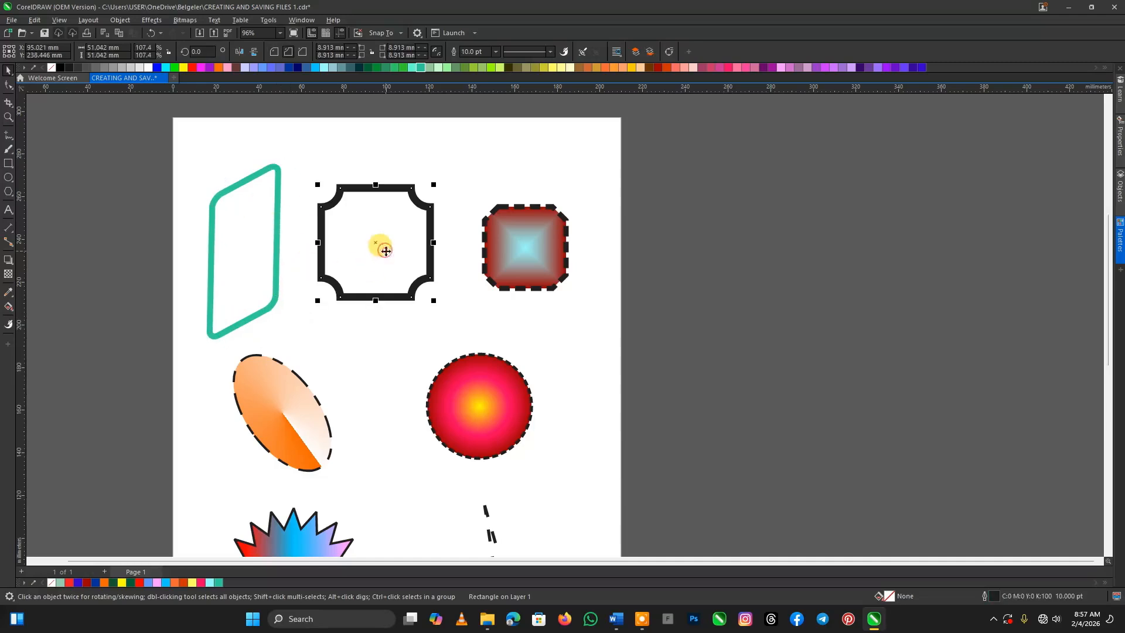
right_click(508, 68)
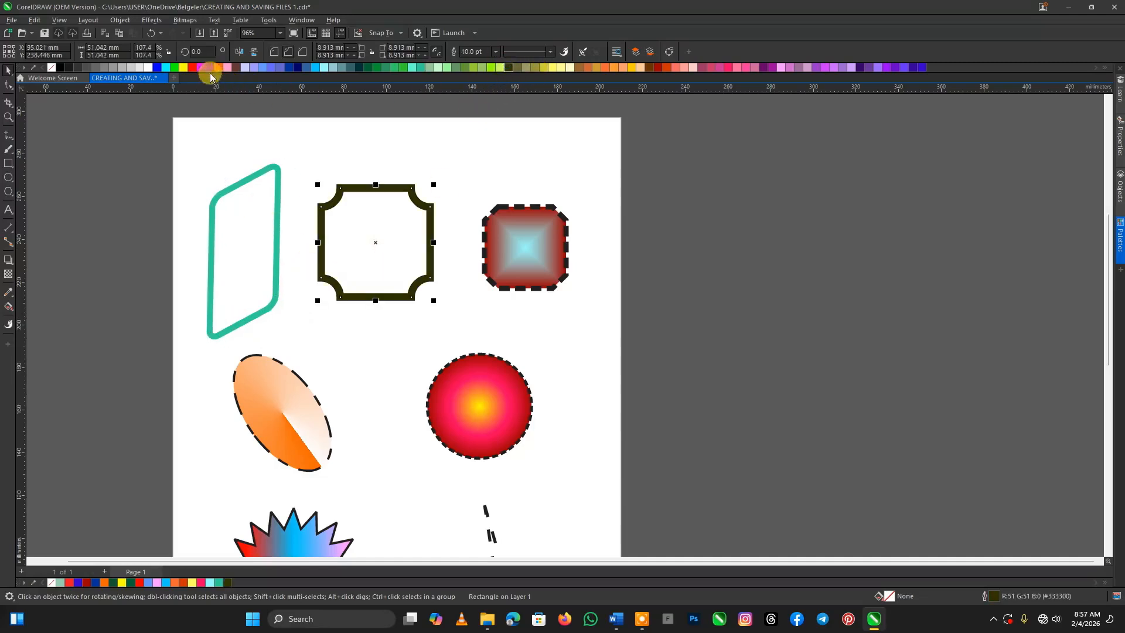
right_click(192, 68)
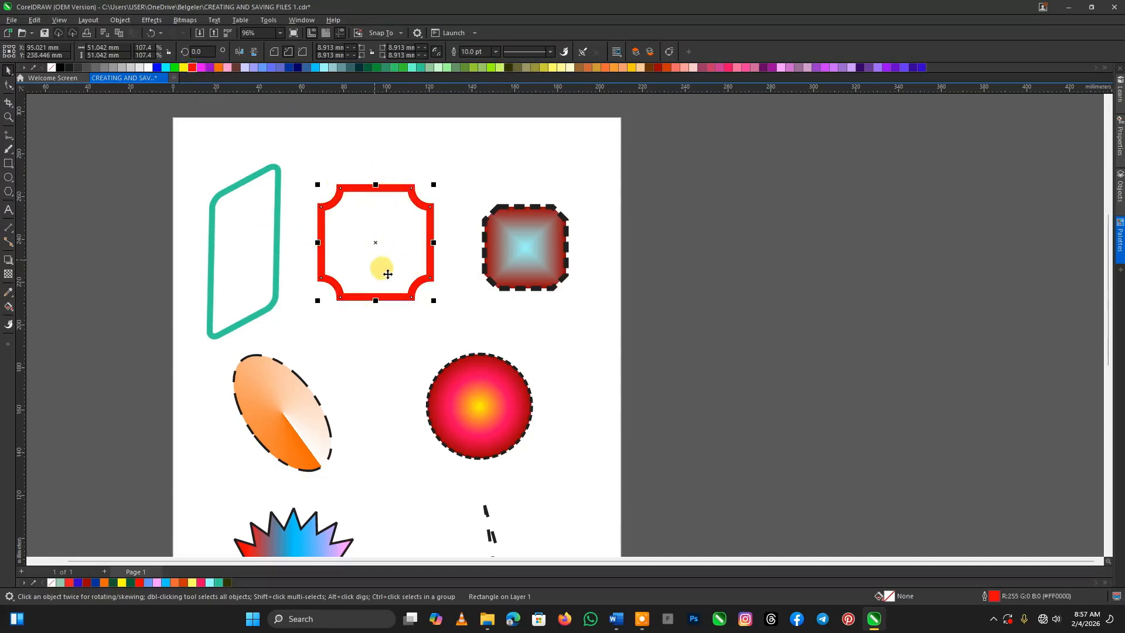
left_click(544, 254)
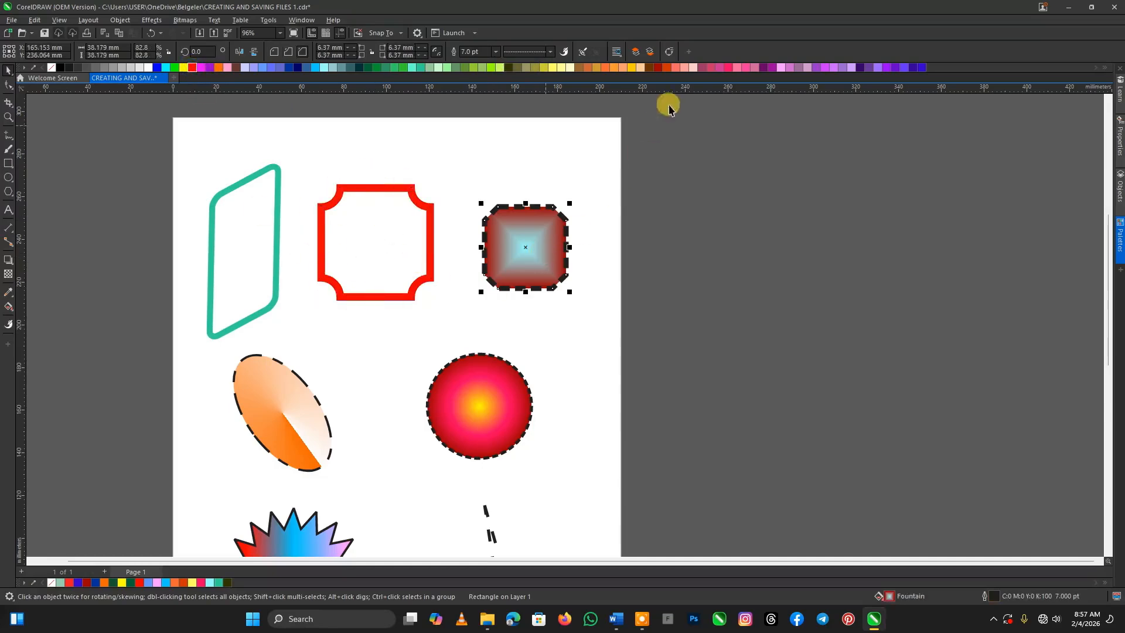
right_click(729, 68)
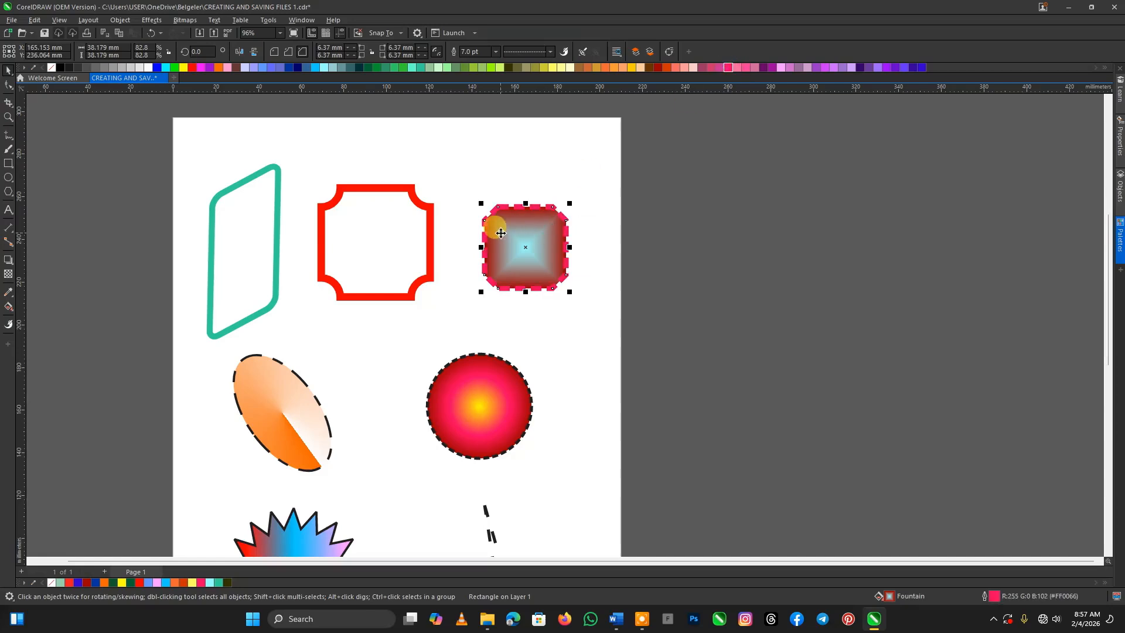